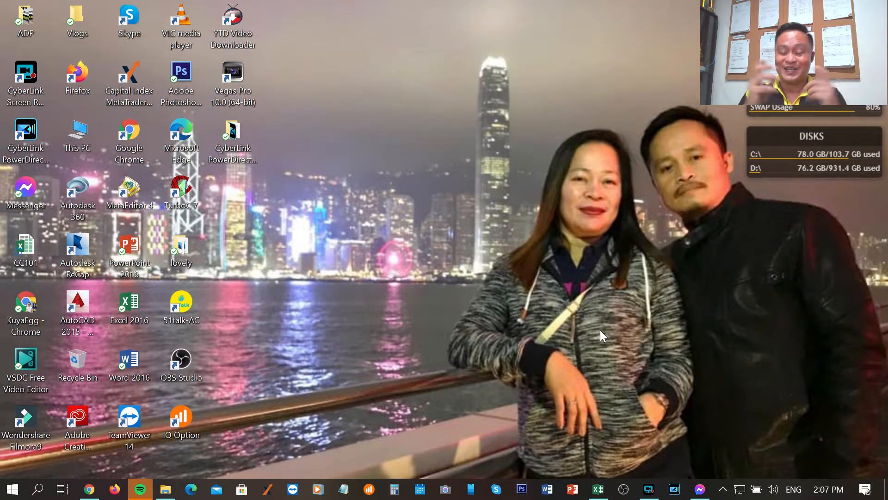
Switch to Excel with the CC101.xlsx workbook
left_click(600, 493)
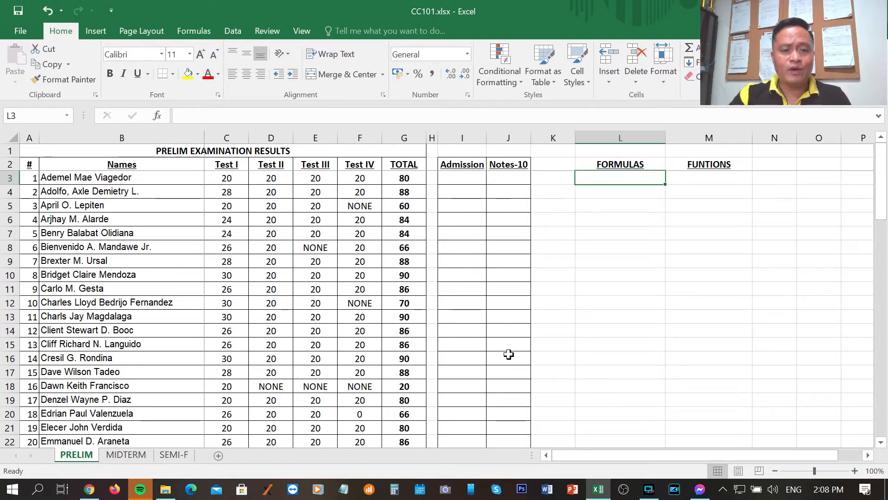
Examine the first student's Test I to Test IV scores in row 3 of the PRELIM sheet
left_click(238, 180)
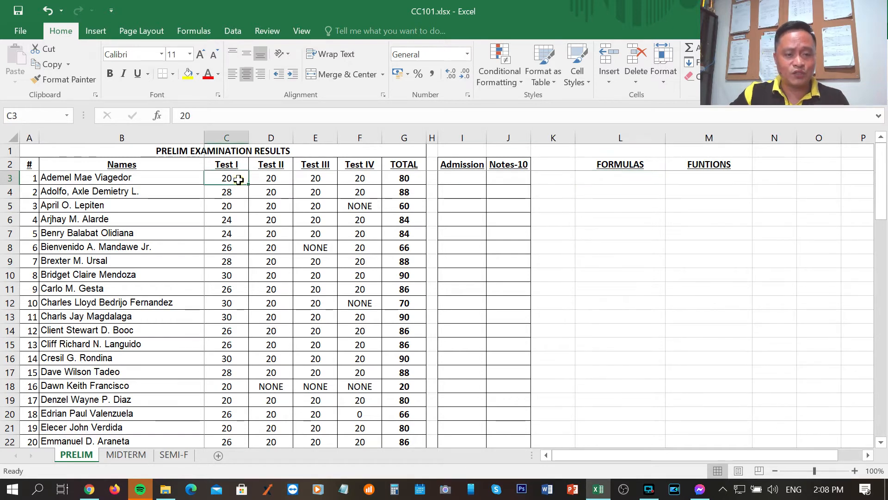
left_click(271, 176)
left_click(324, 178)
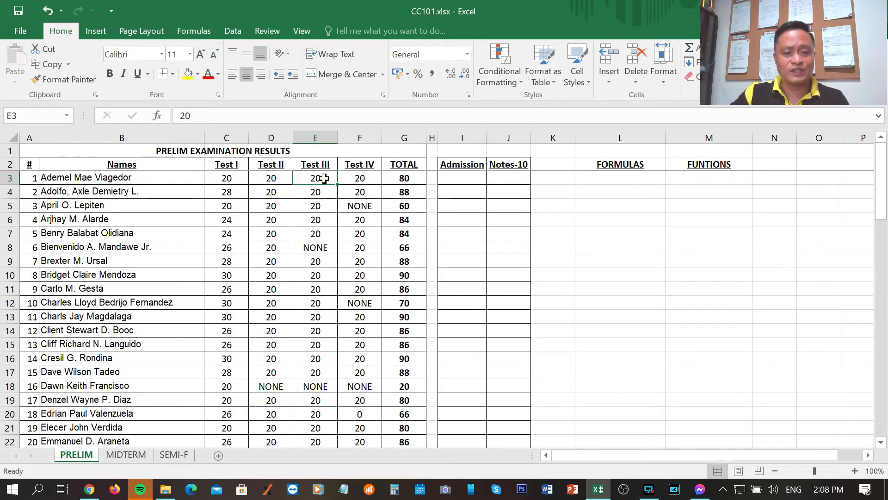
left_click(360, 178)
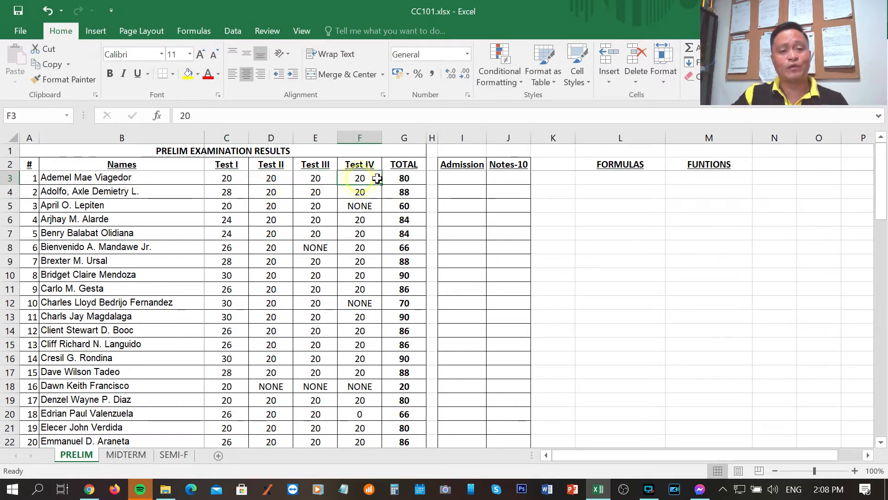
left_click(239, 179)
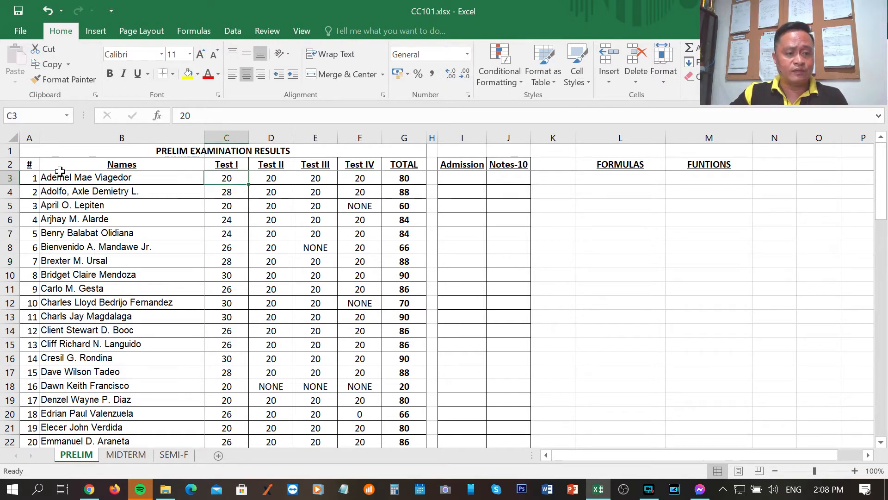
left_click(79, 178)
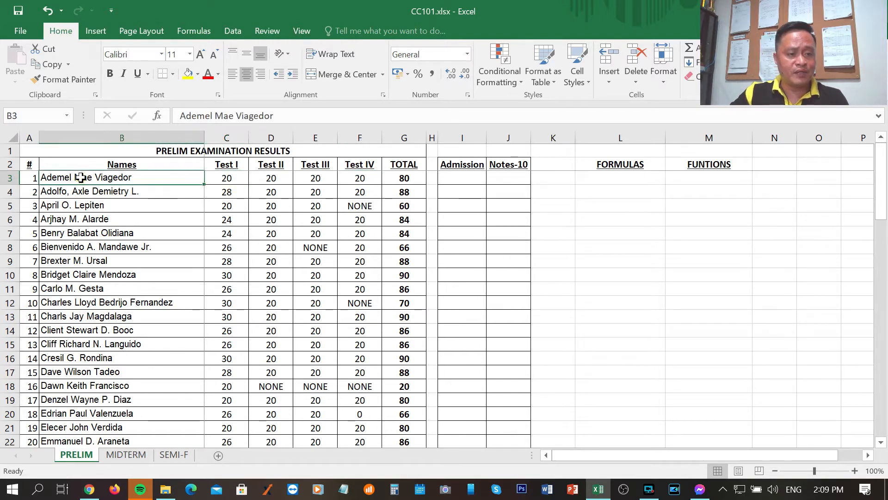
left_click(229, 177)
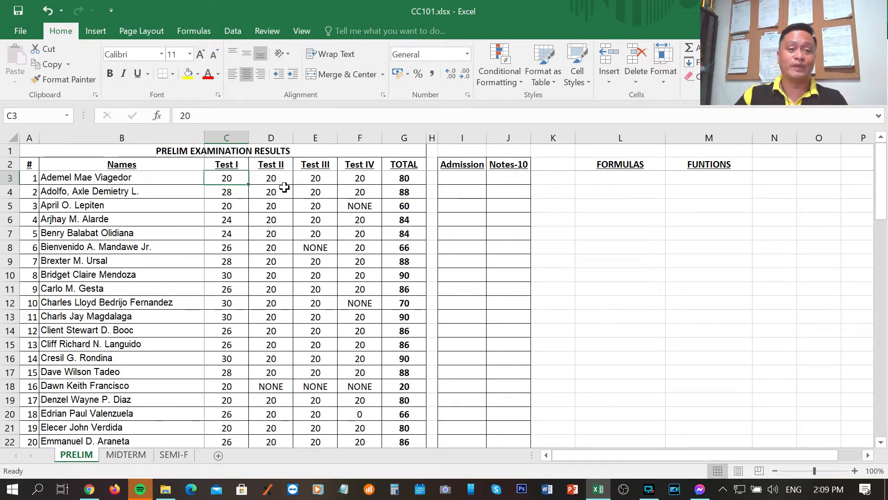
left_click(234, 214)
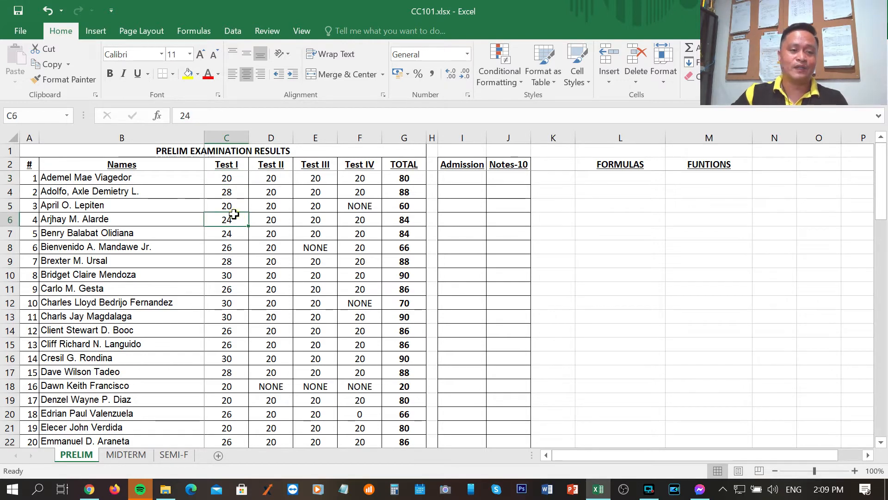
left_click(236, 178)
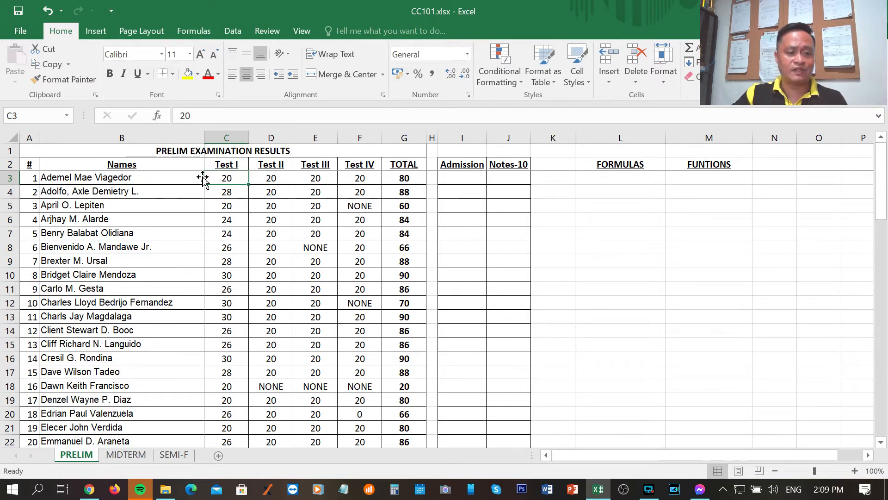
left_click(276, 179)
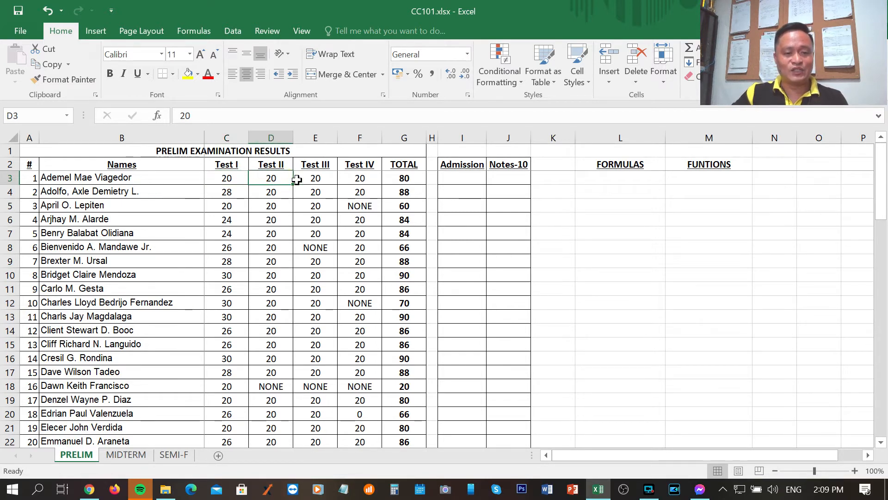
left_click(324, 180)
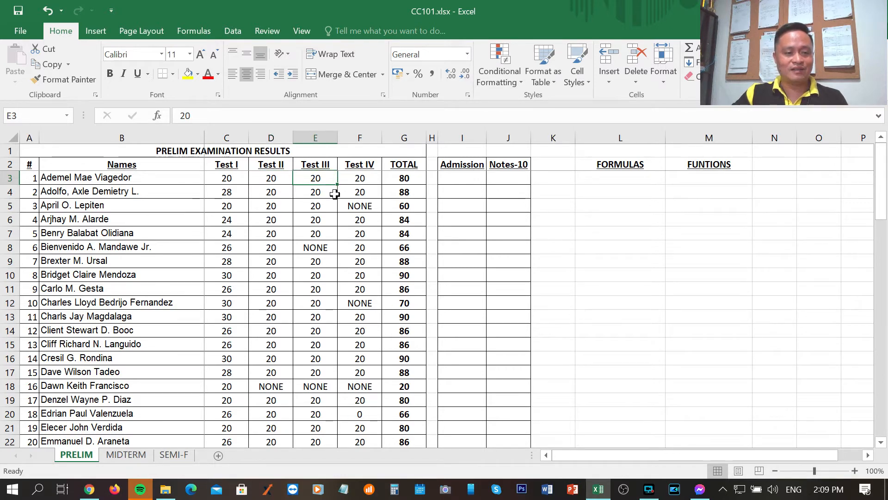
left_click(366, 177)
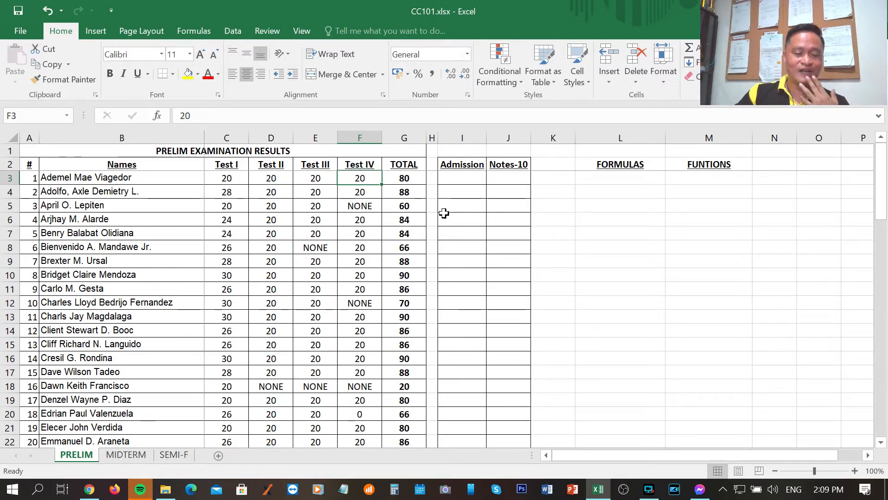
Enter the formula =20+20+20+20 in cell L3 under FORMULAS to add the first student's four scores as constants
left_click(619, 179)
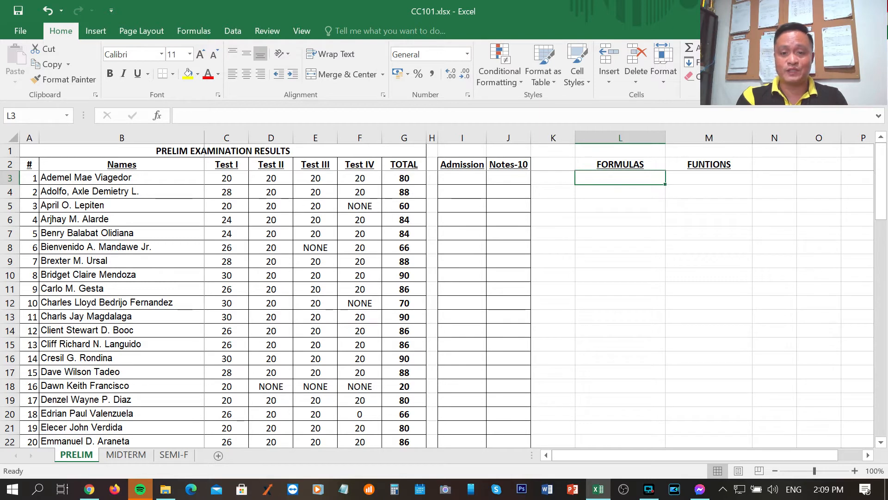
type("=")
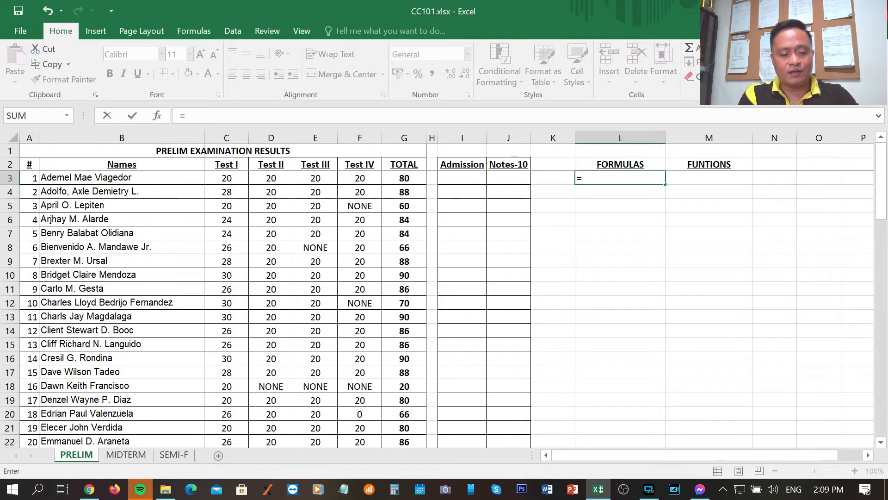
type("20+")
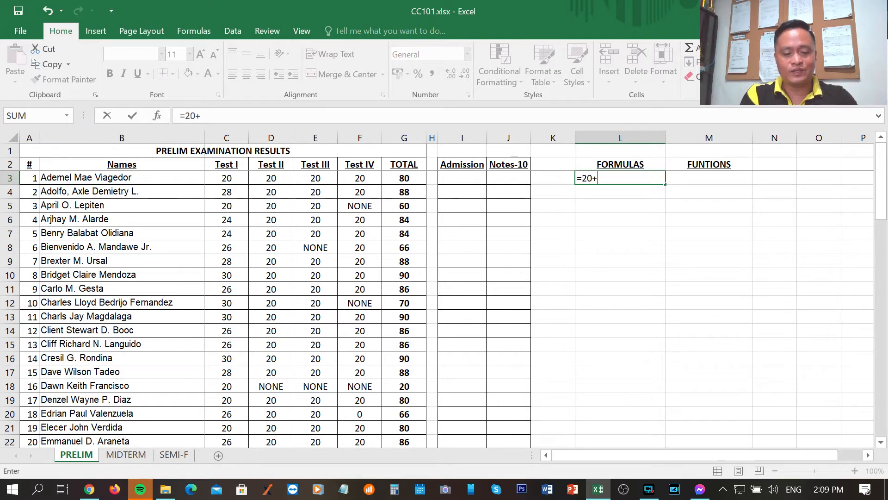
type("20")
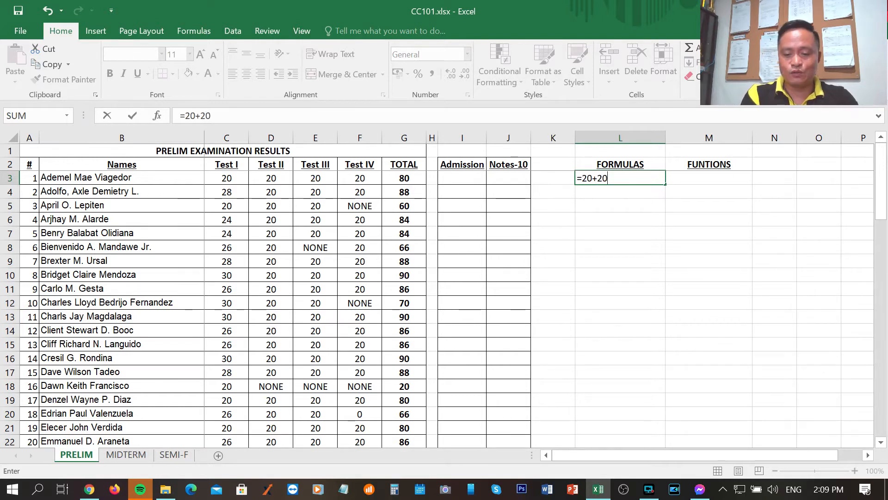
type("+3")
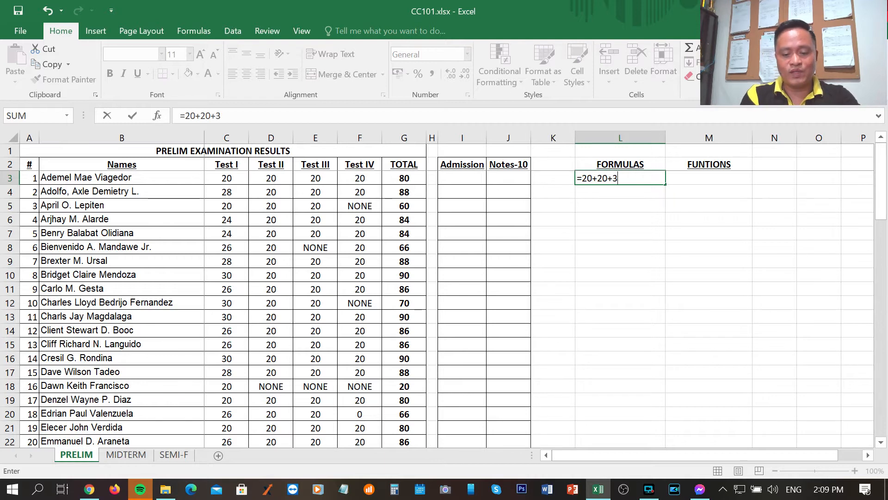
key("BackSpace")
key("BackSpace")
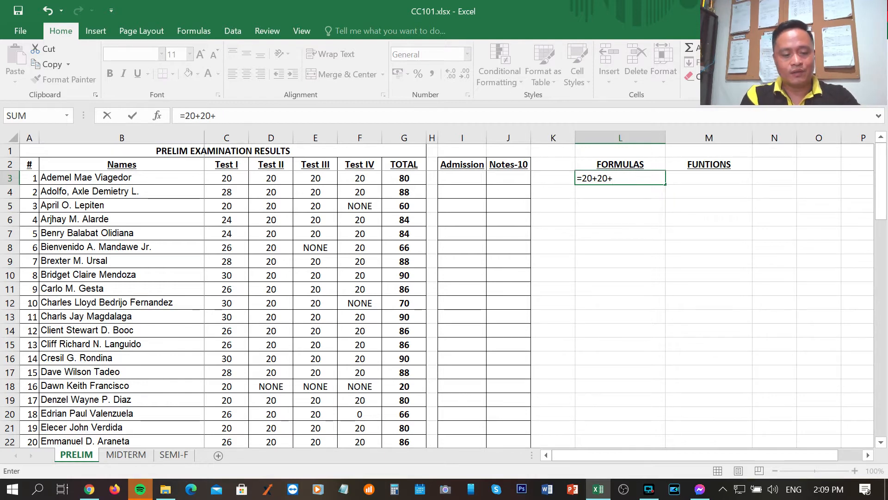
type("20+")
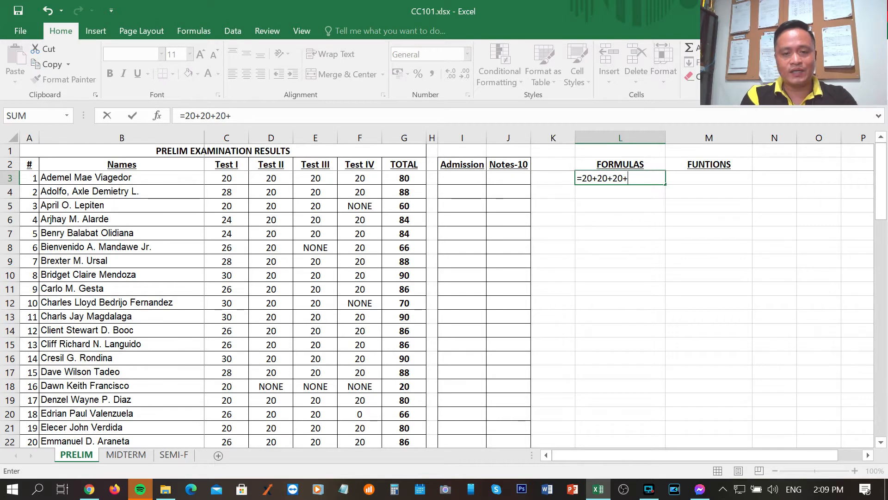
type("2")
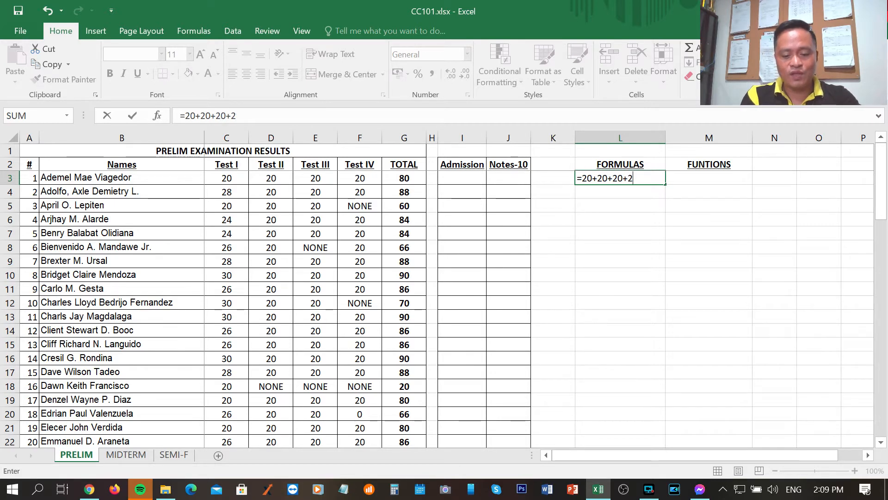
type("0")
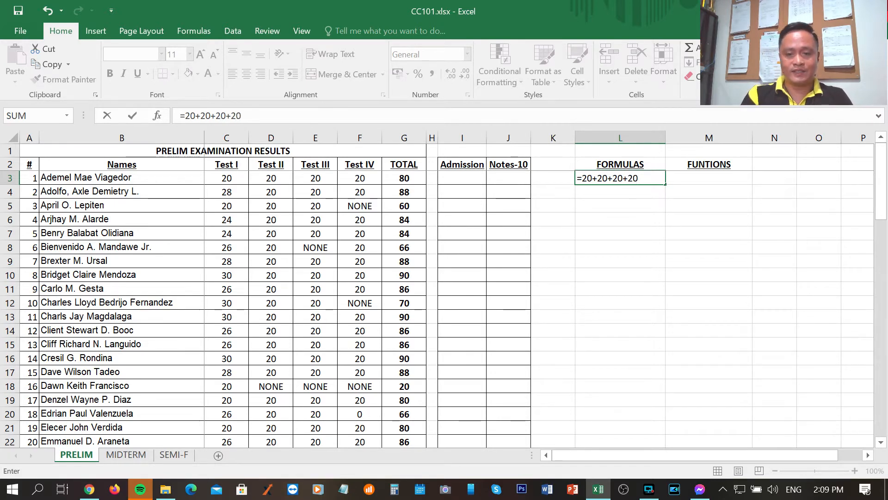
key("Return")
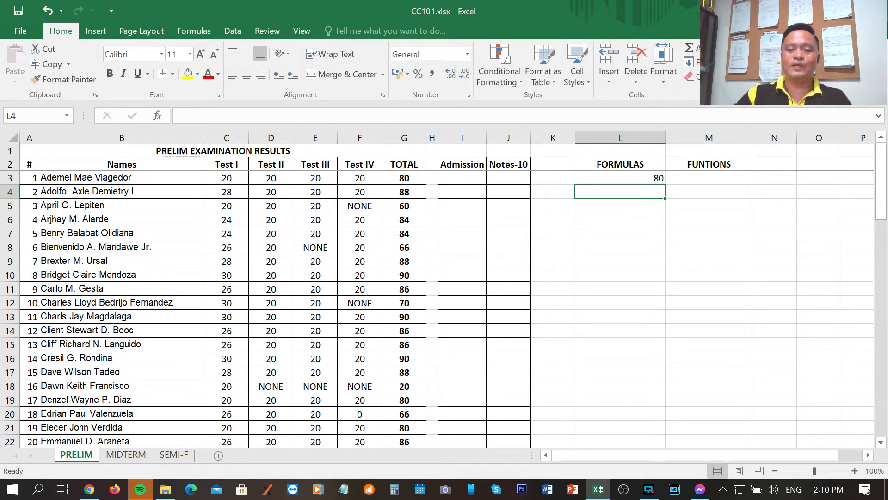
Replace the constants formula in cell L3 with =C3+D3+E3+F3 to total the first student's four test scores by cell reference
left_click(645, 178)
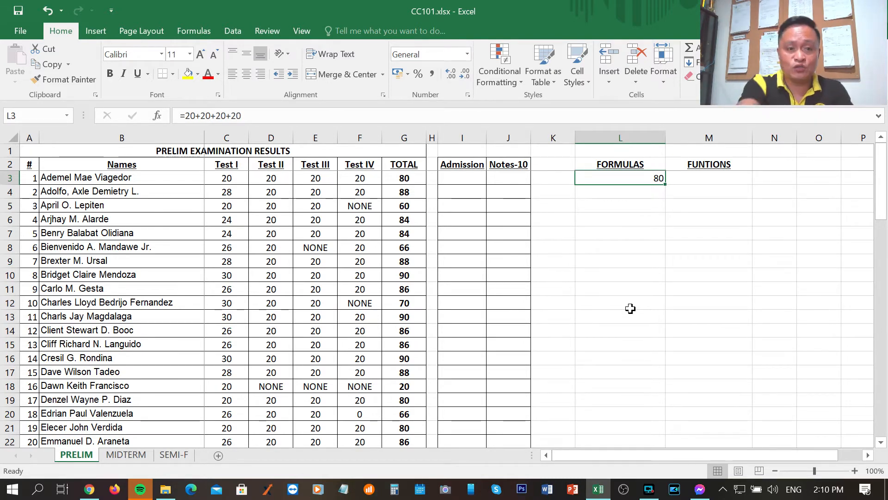
left_click(234, 178)
left_click(271, 179)
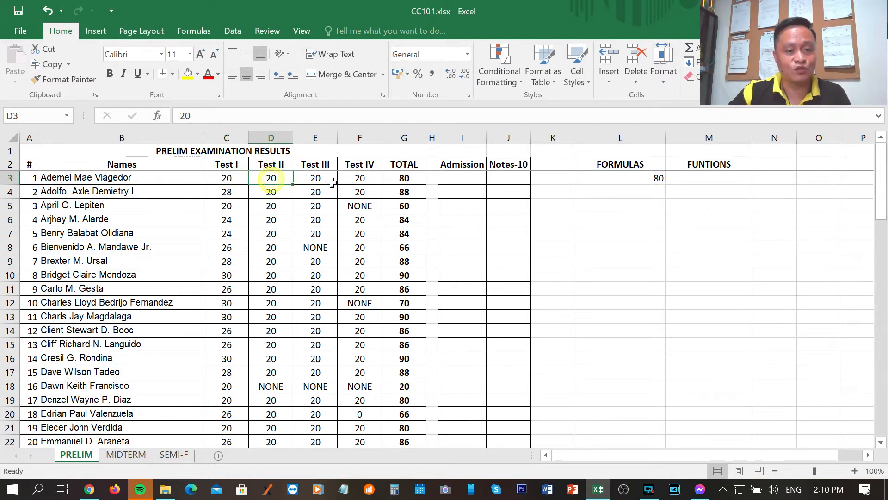
left_click(601, 177)
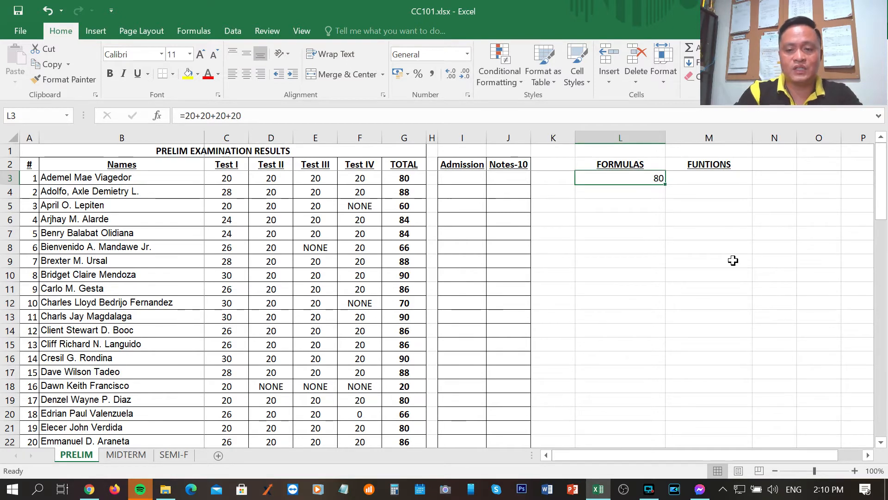
type("=")
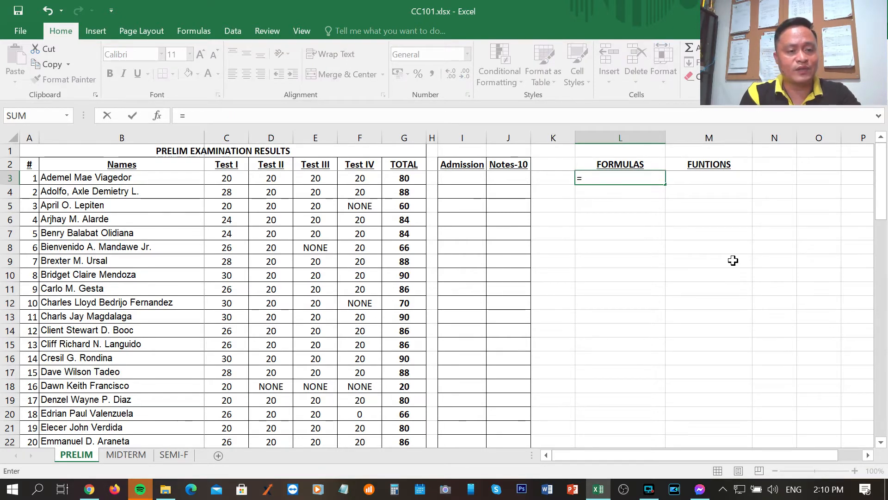
type("C")
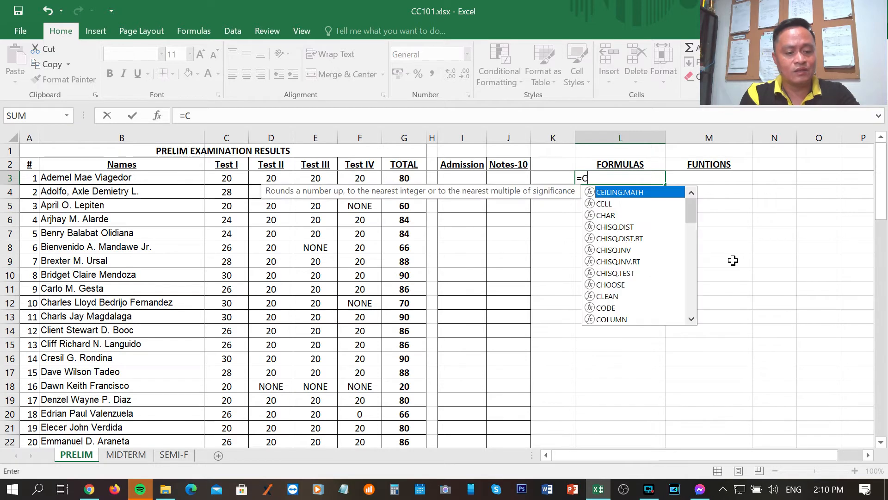
type("3")
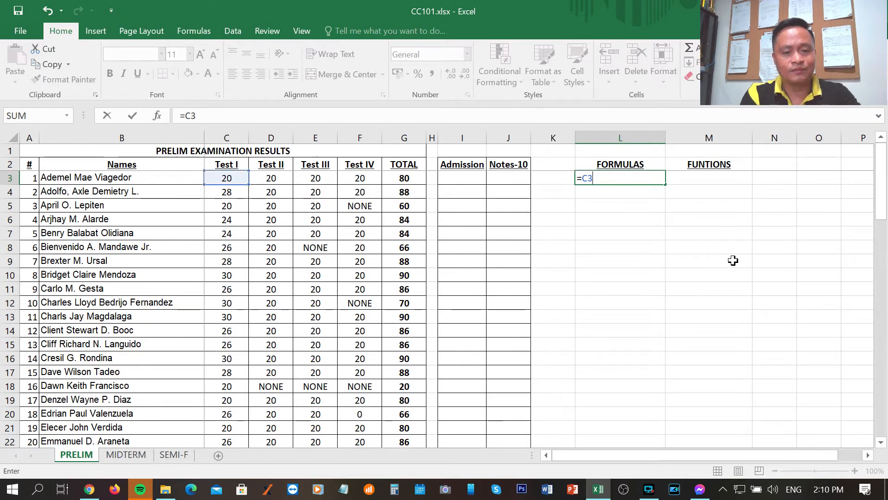
type("+")
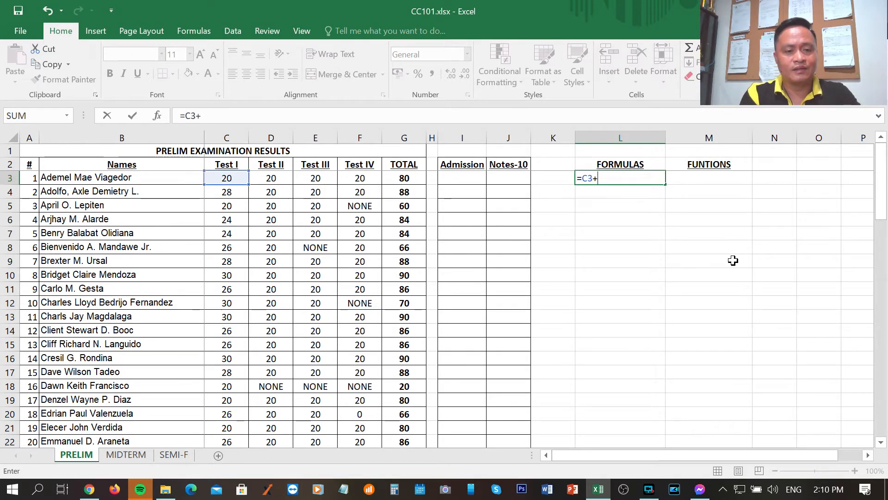
type("D3")
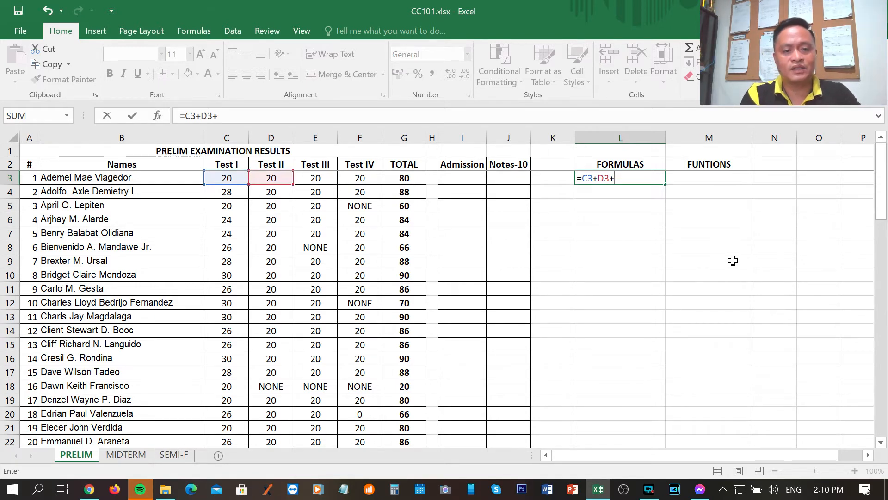
type("+E3")
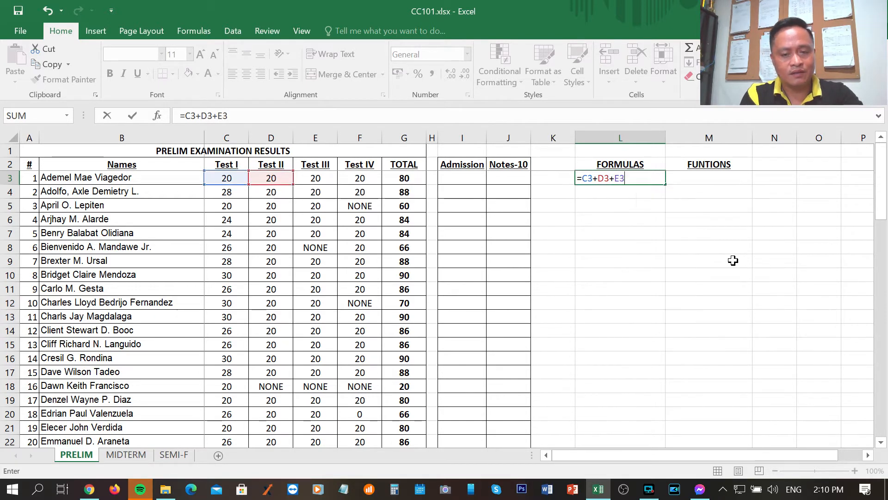
type("+")
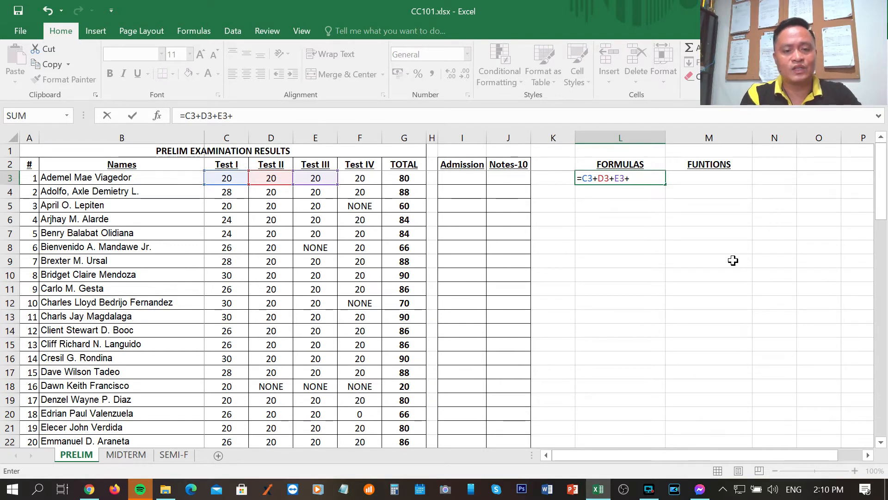
type("F3")
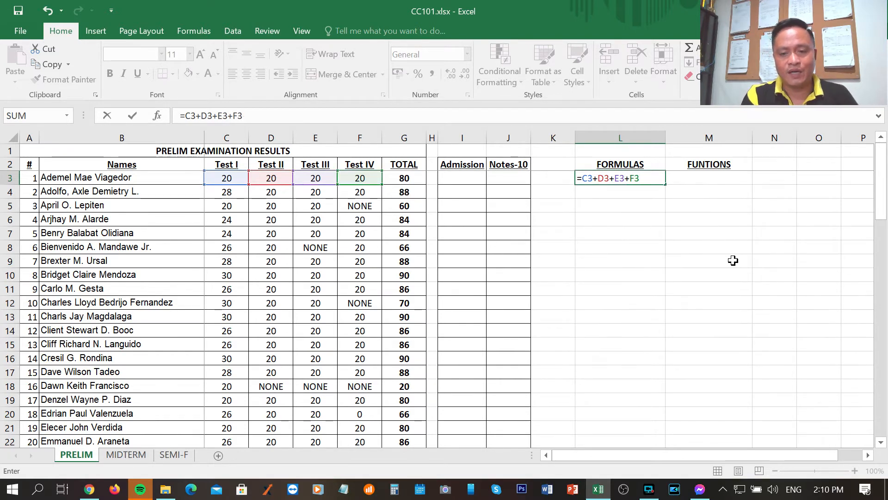
key("Return")
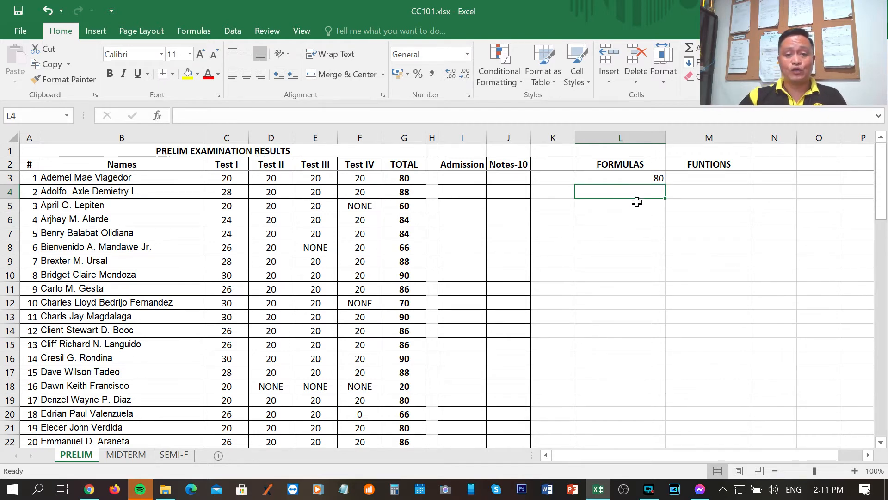
left_click(634, 178)
left_click(635, 214)
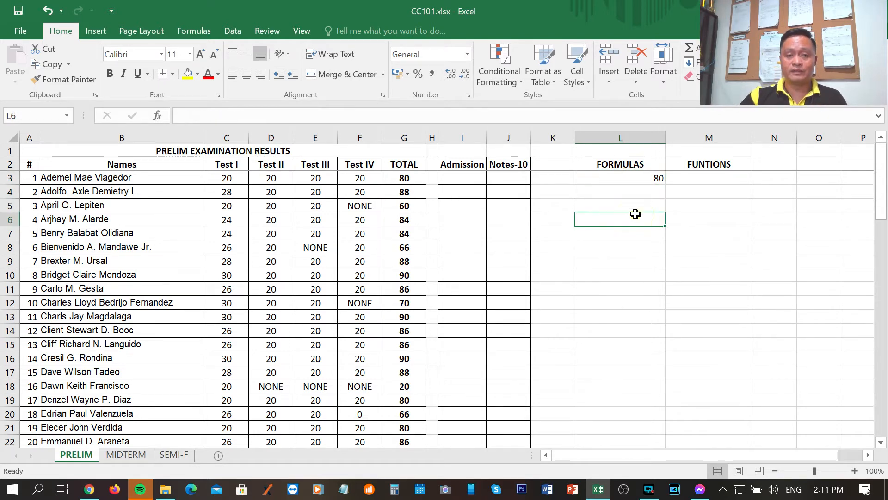
Change the first student's Test IV score in cell F3 to 30 and check the total formula in cell L3
left_click(361, 178)
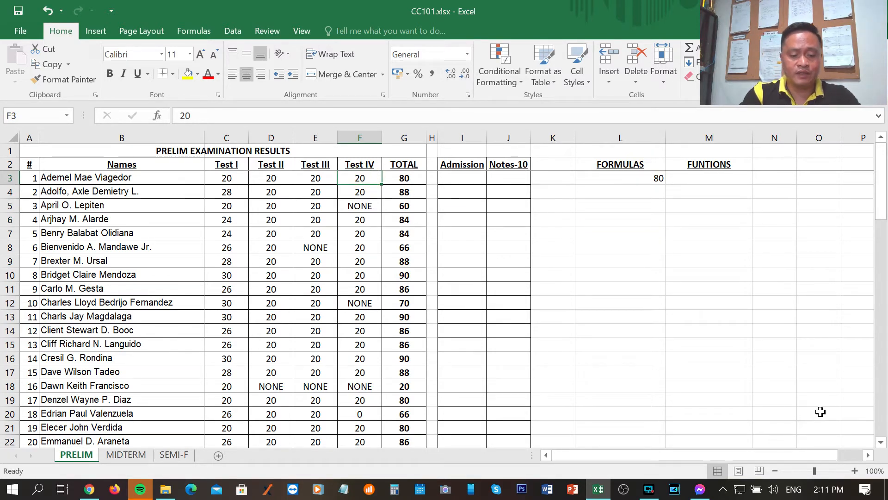
type("30")
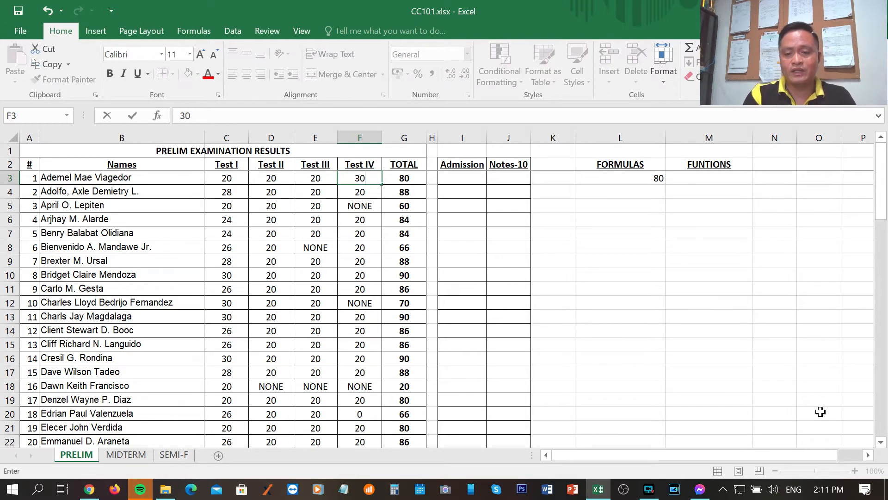
key("Return")
left_click(640, 178)
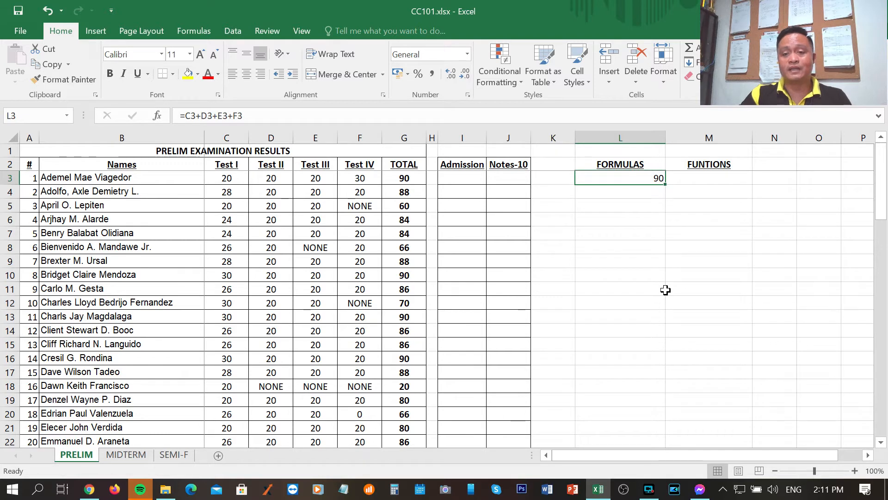
Set the first student's Test IV score in cell F3 back to 20
left_click(358, 176)
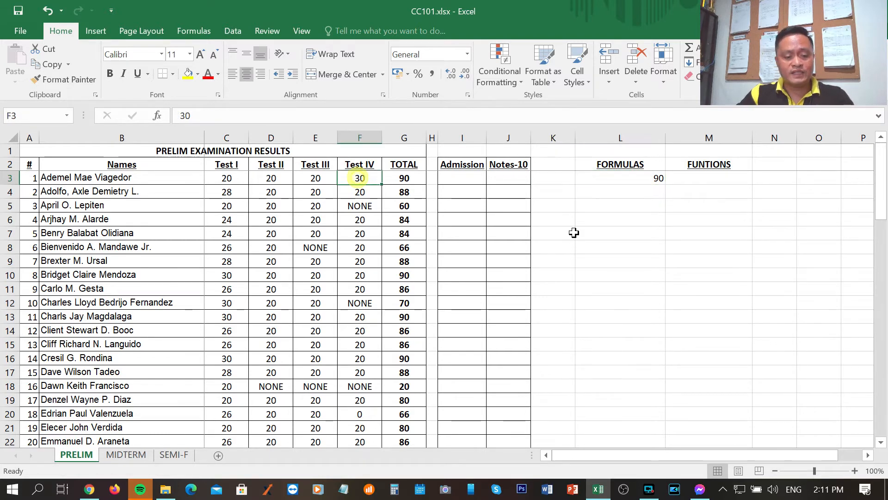
type("20")
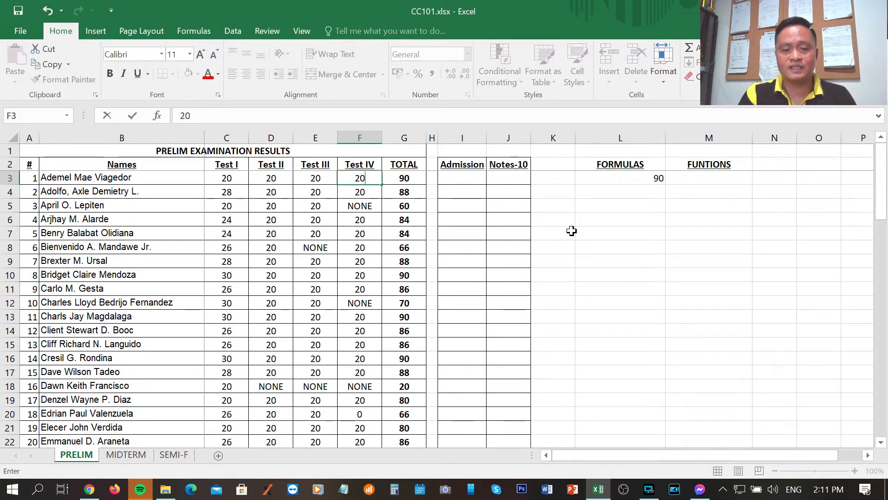
key("Return")
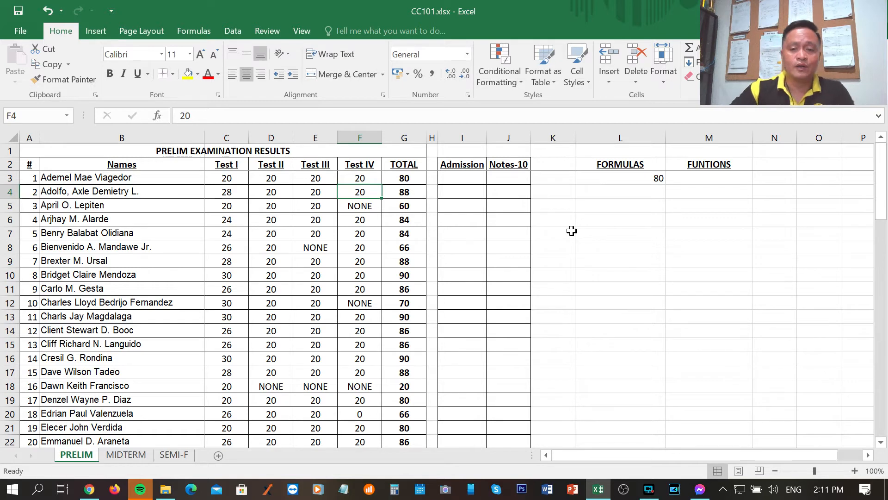
Re-enter the formula =C3+D3+E3+F3 in cell L3, picking each of the first student's four score cells as a reference
left_click(620, 178)
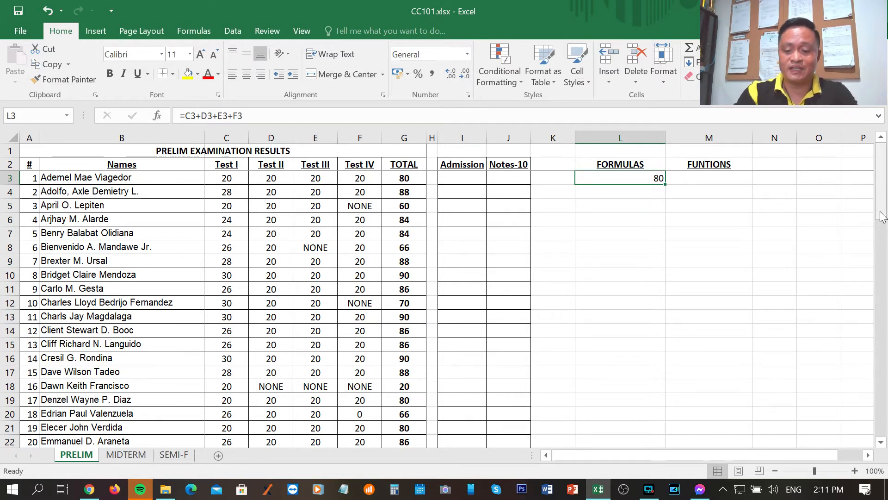
key("Down")
key("Up")
type("=")
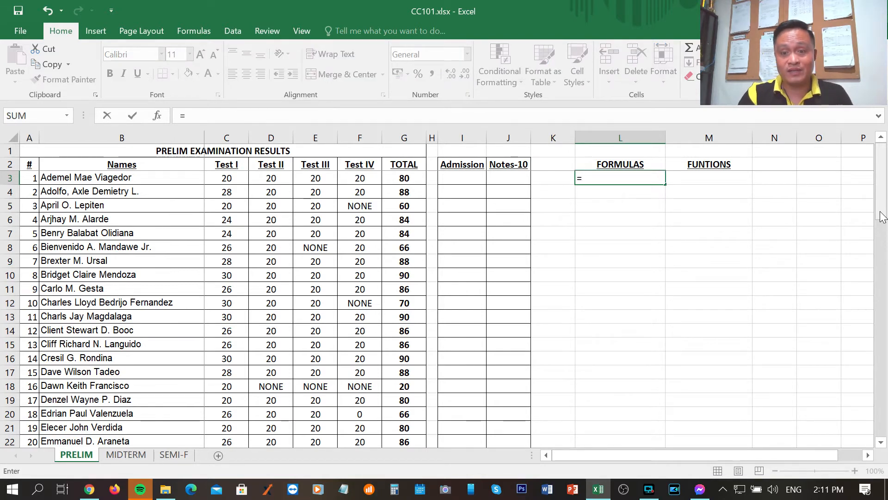
key("Left")
key("Left")
key("Left")
key("Left")
key("Left")
key("Left")
key("Left")
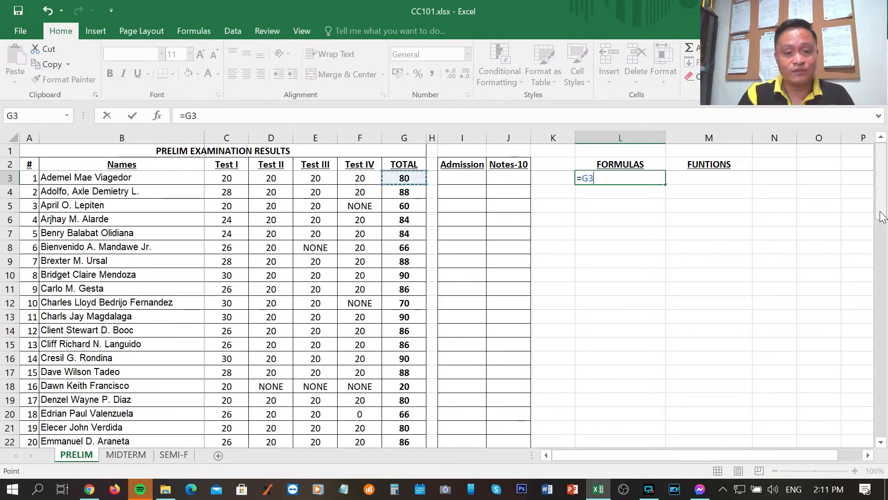
key("Left")
key("Left")
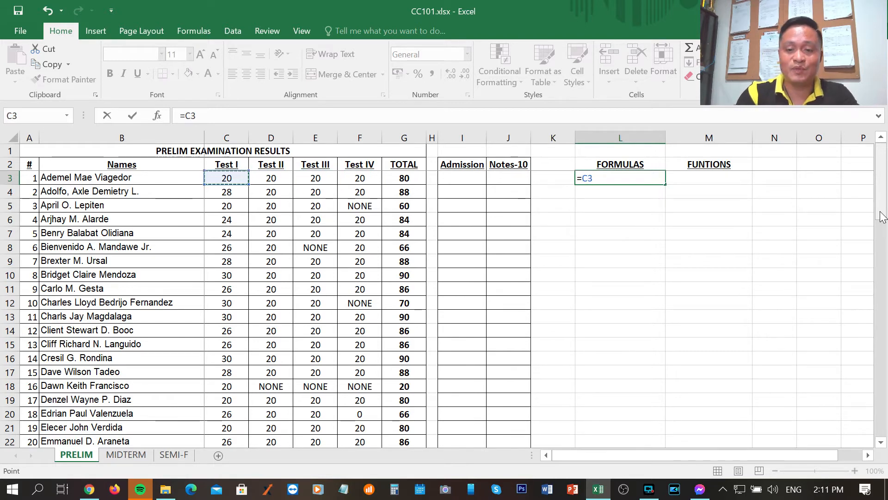
type("+")
key("Right")
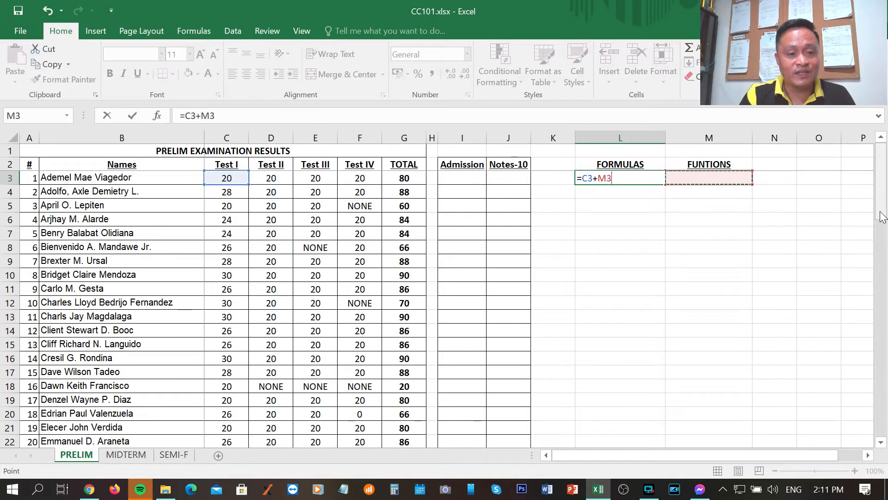
key("Left")
key("Left")
key("Left")
key("Left")
key("Left")
key("Left")
key("Left")
key("Left")
key("Left")
key("Left")
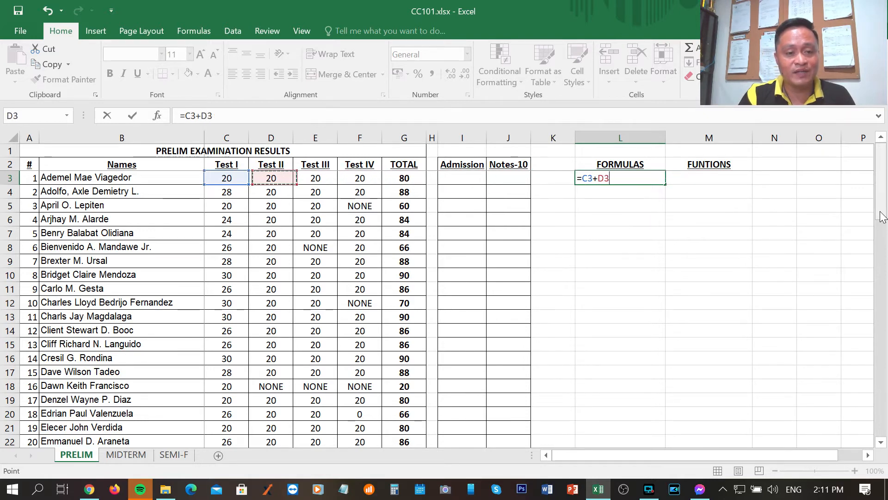
key("Right")
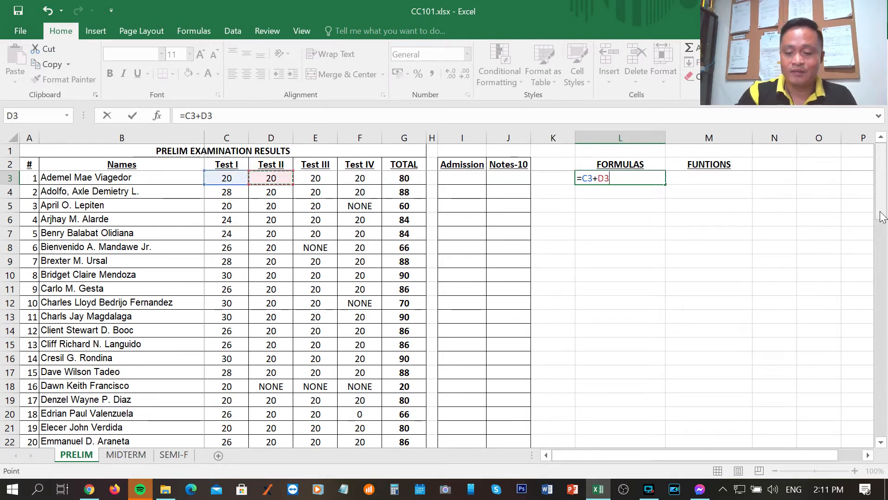
type("+")
key("Left")
key("Left")
key("Left")
key("Left")
key("Left")
key("Left")
key("Left")
key("Left")
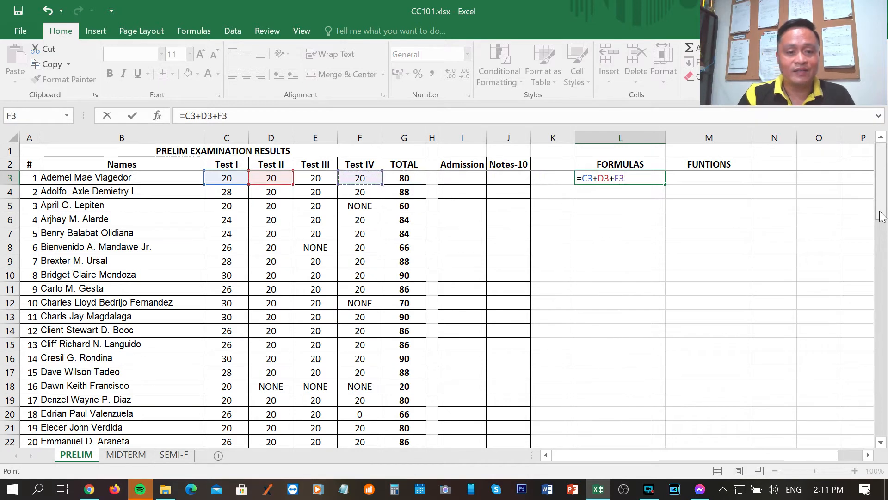
key("Right")
key("Right")
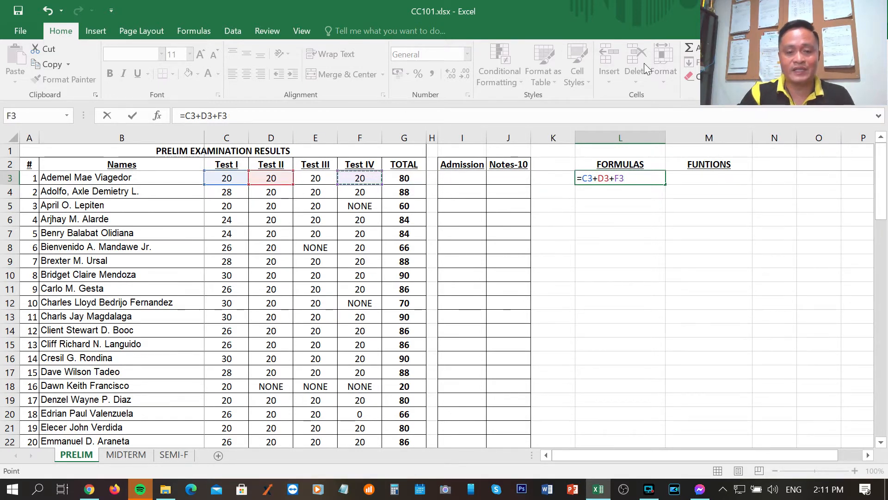
key("Right")
key("Right")
key("Right")
key("Right")
key("Left")
key("Left")
key("Left")
key("Left")
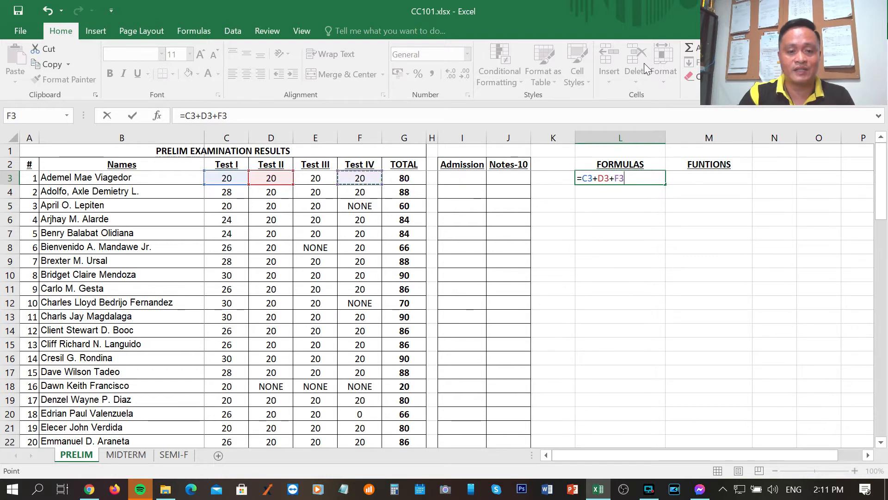
key("Left")
key("Left")
key("Right")
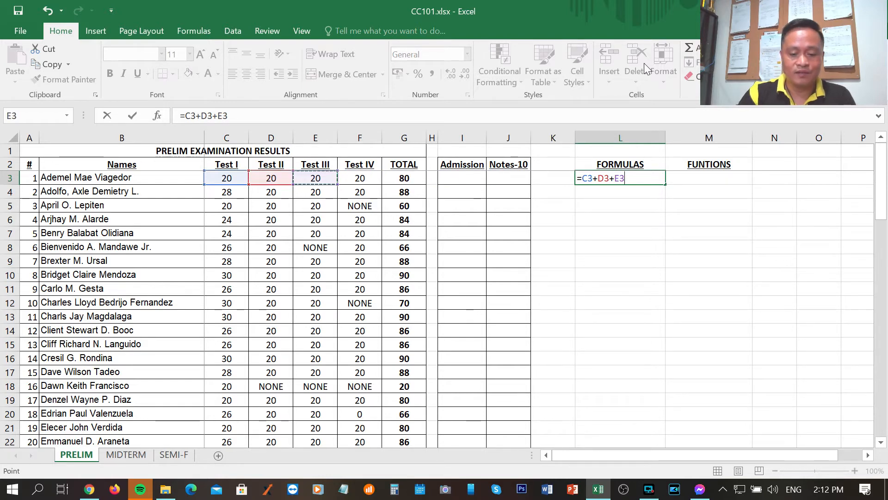
type("+")
key("Left")
key("Left")
key("Left")
key("Left")
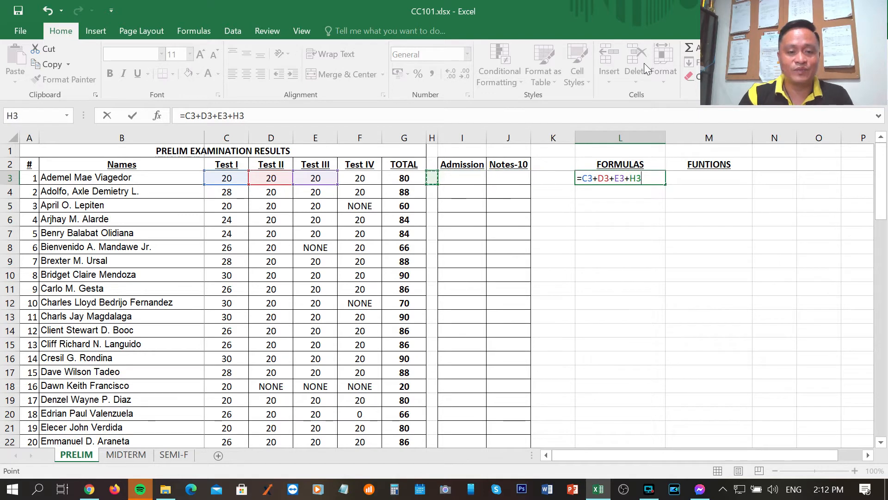
key("Left")
key("Left")
key("Return")
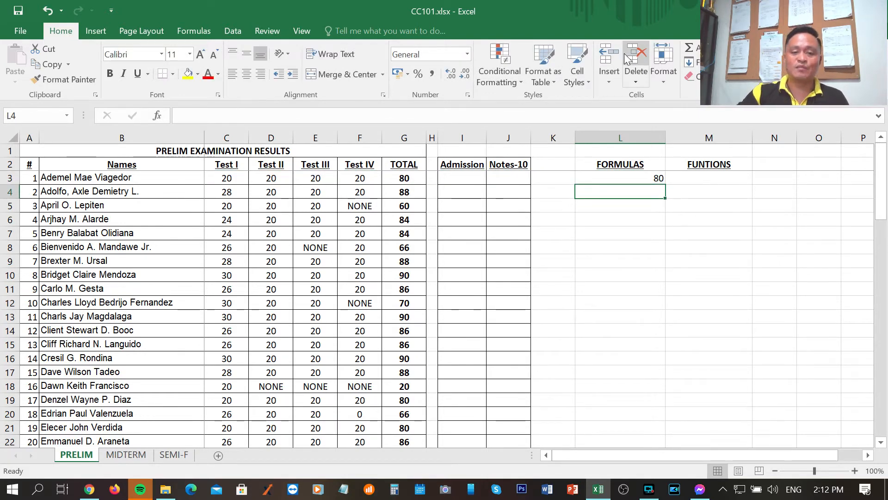
Fill the formula in cell L3 down through L9 and check the NONE scores in cells F5 and E8
key("Up")
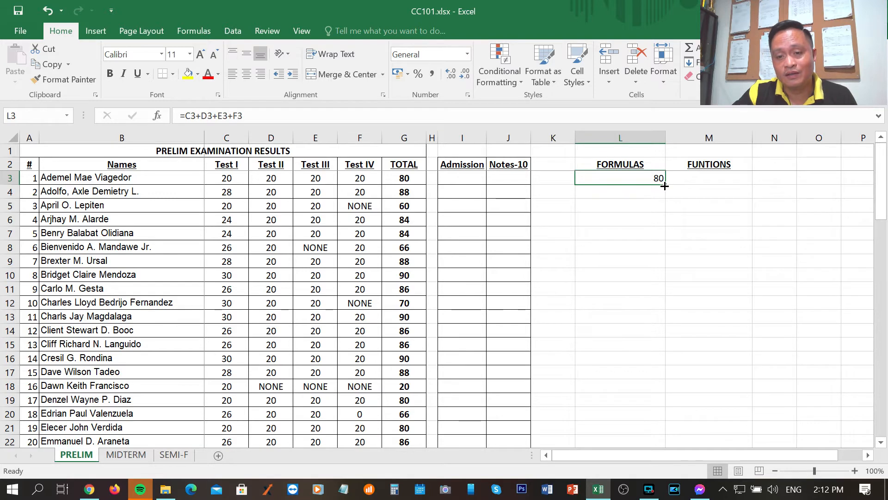
left_click_drag(665, 185, 664, 267)
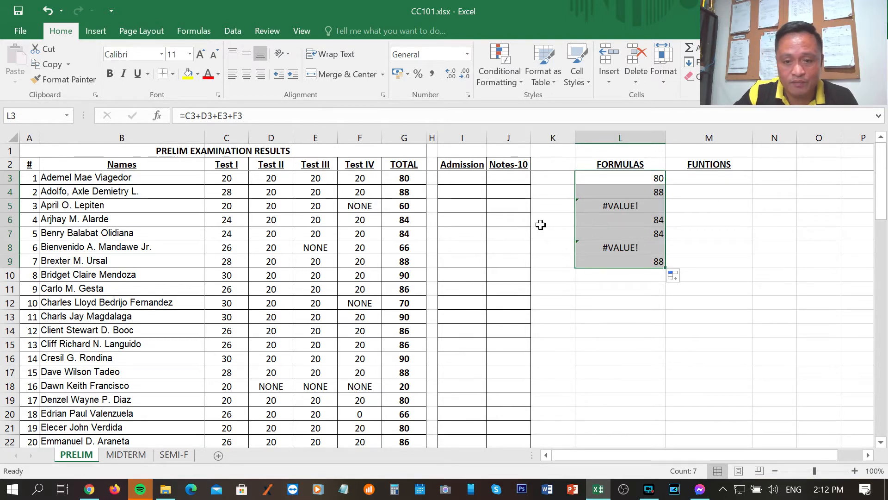
left_click(354, 204)
left_click(312, 247)
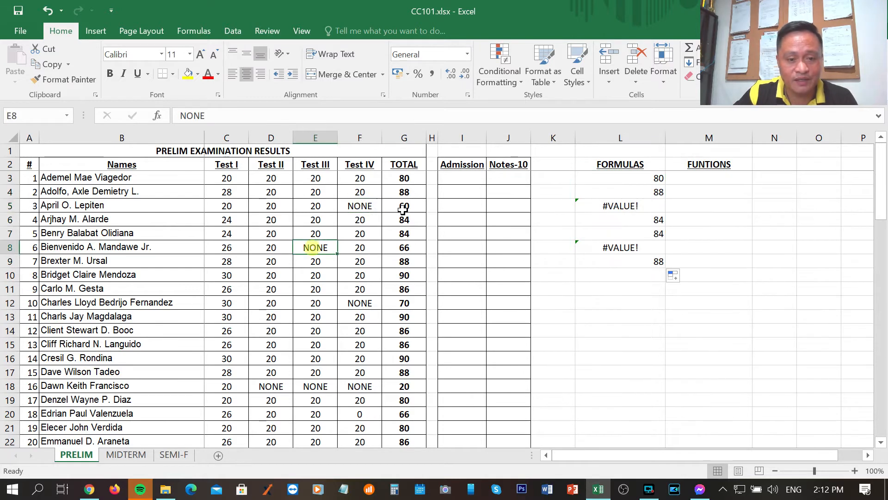
Clear the #VALUE! results from cells L5 and L8
left_click(593, 206)
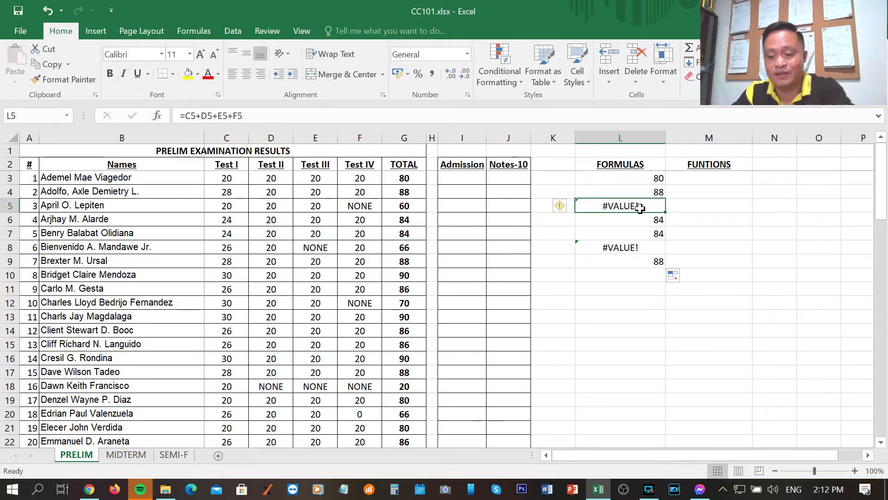
key("Delete")
left_click(608, 247)
key("Delete")
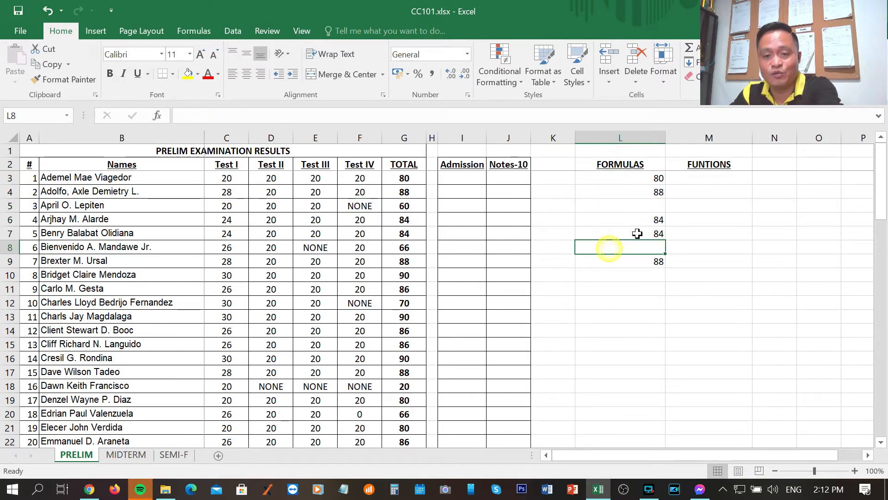
Check the copied totals in rows 4 and 6 against their students, and clear the filled formulas from L4 to L9
left_click(657, 191)
left_click(138, 192)
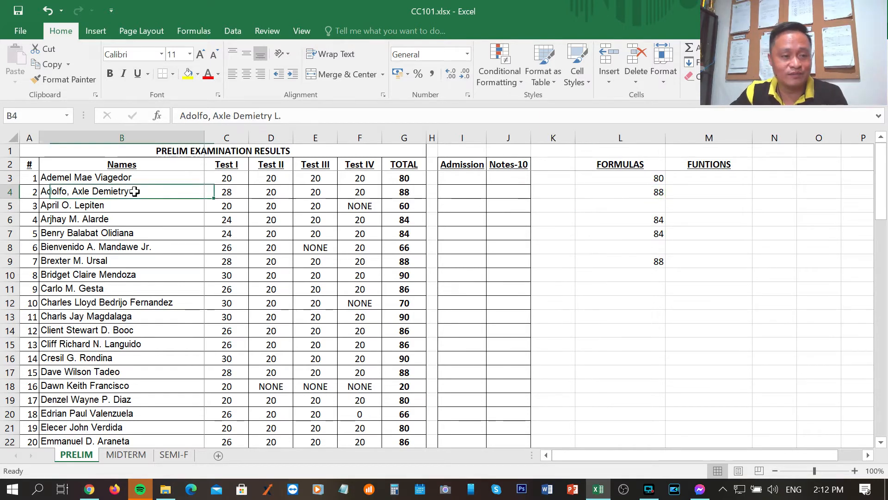
left_click(632, 219)
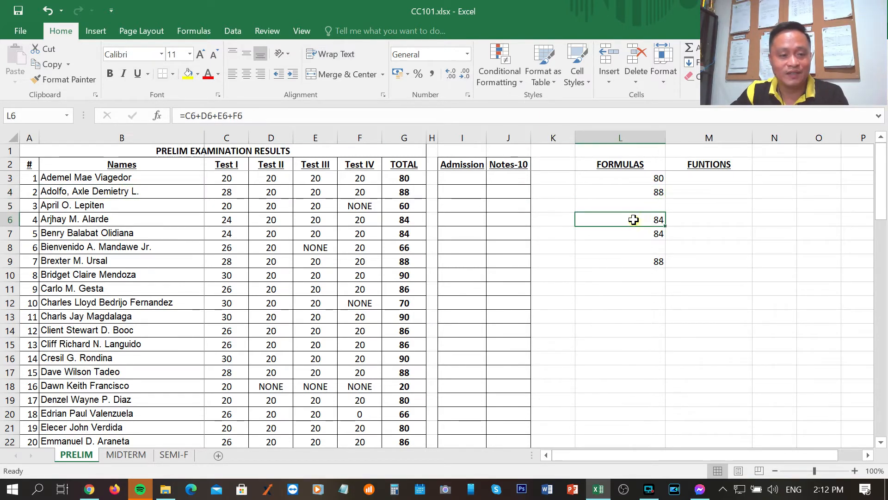
left_click(176, 220)
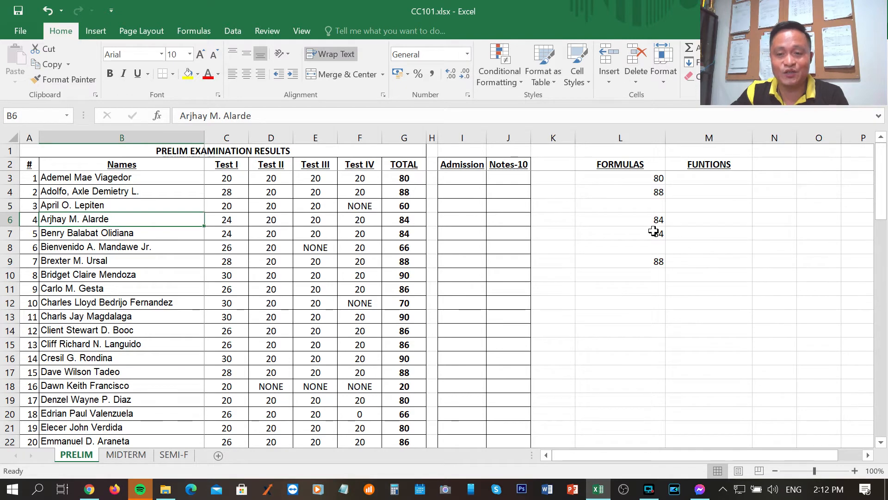
left_click_drag(659, 196, 652, 277)
key("Delete")
left_click(645, 318)
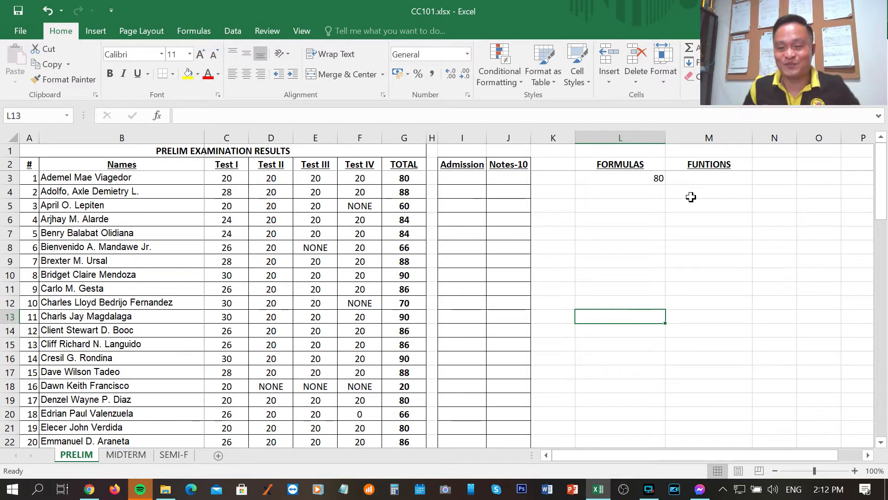
Review the cell-reference formula in L3 together with the first student's name in row 3
left_click(629, 179)
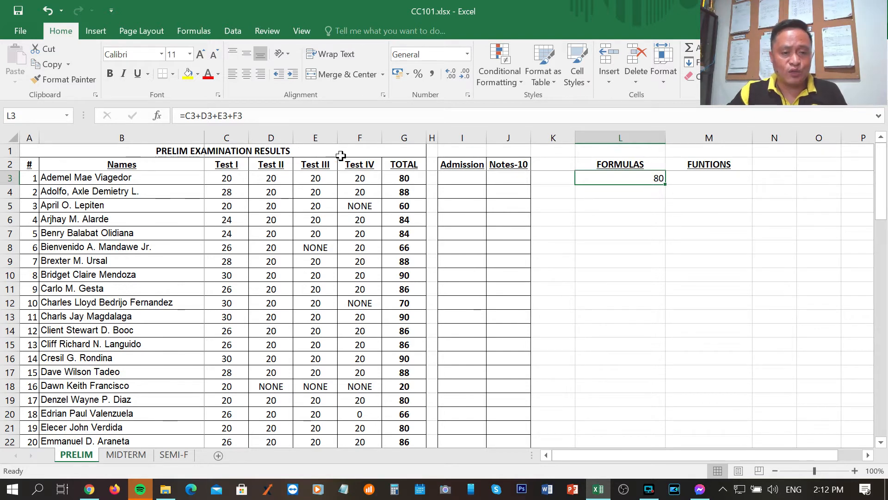
left_click(83, 178)
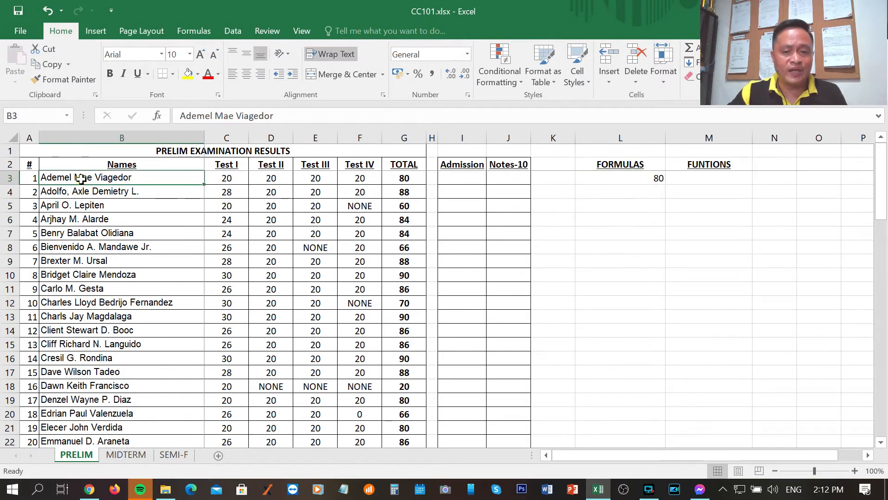
left_click(614, 179)
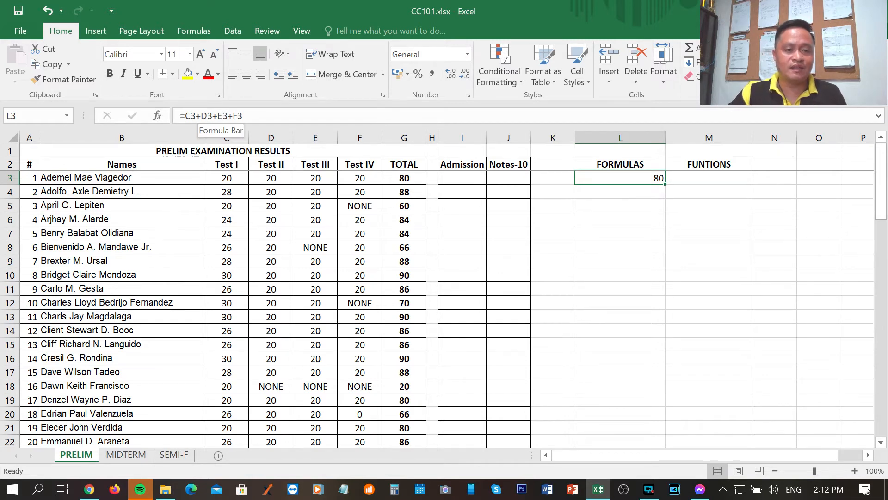
Start a SUM function in cell M3 under FUNTIONS, with the first student's Test I score in C3 as its starting cell
left_click(701, 180)
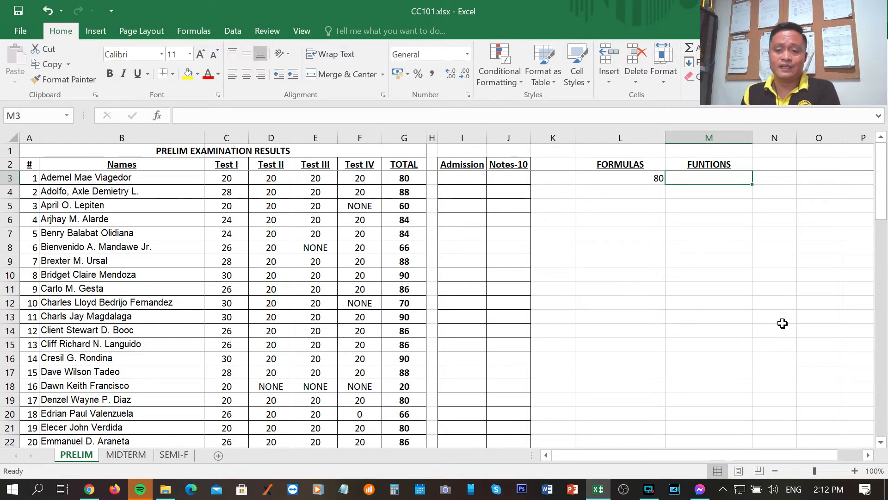
key("Left")
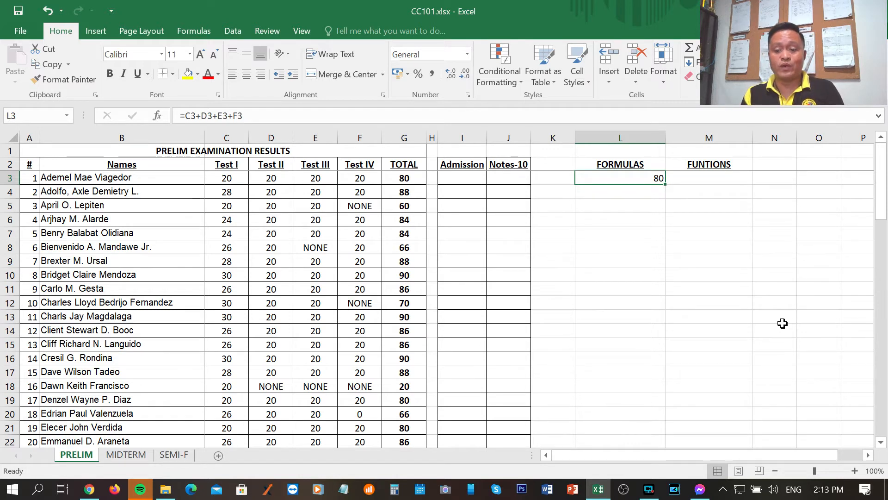
key("Right")
type("=")
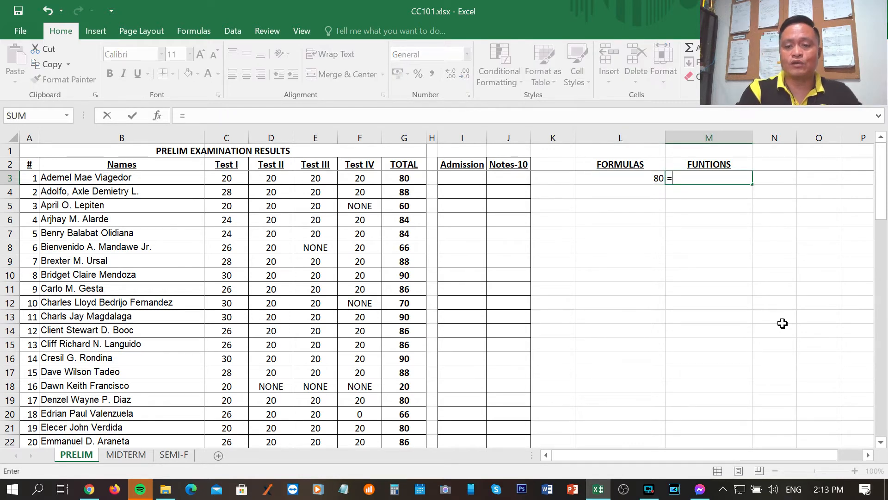
type("SUM")
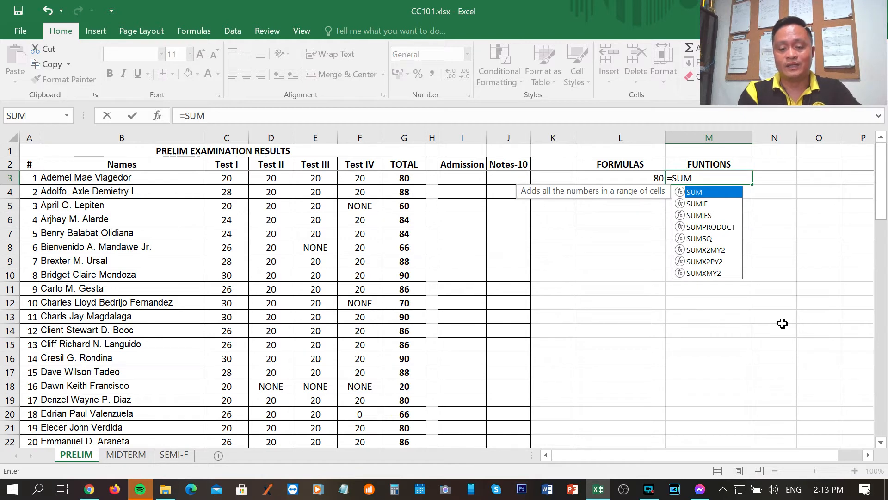
type("(")
key("Left")
key("Left")
key("Left")
key("Left")
key("Left")
key("Left")
key("Left")
key("Left")
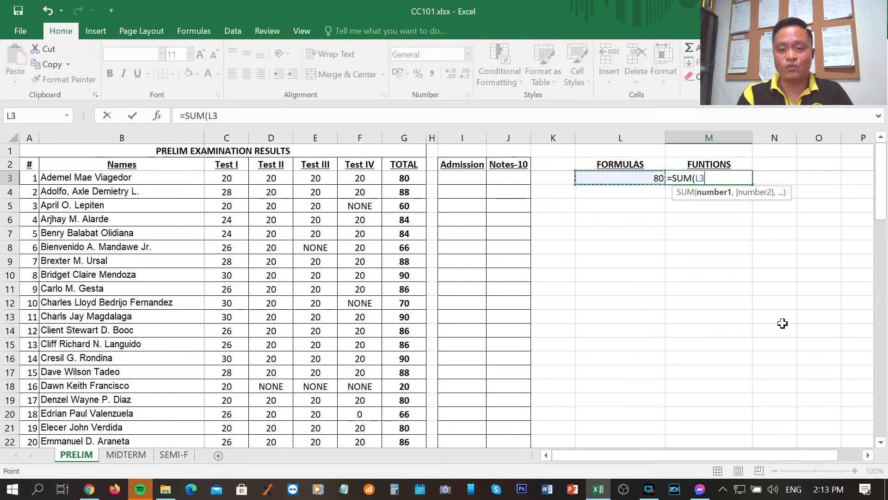
key("Left")
key("Left")
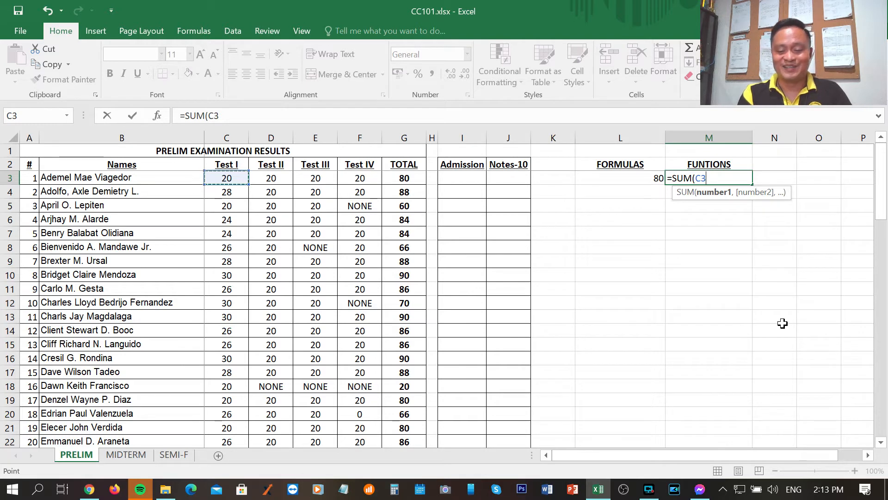
key("Right")
key("Right")
key("Right")
key("Right")
key("Right")
key("Right")
key("Right")
key("Right")
key("Left")
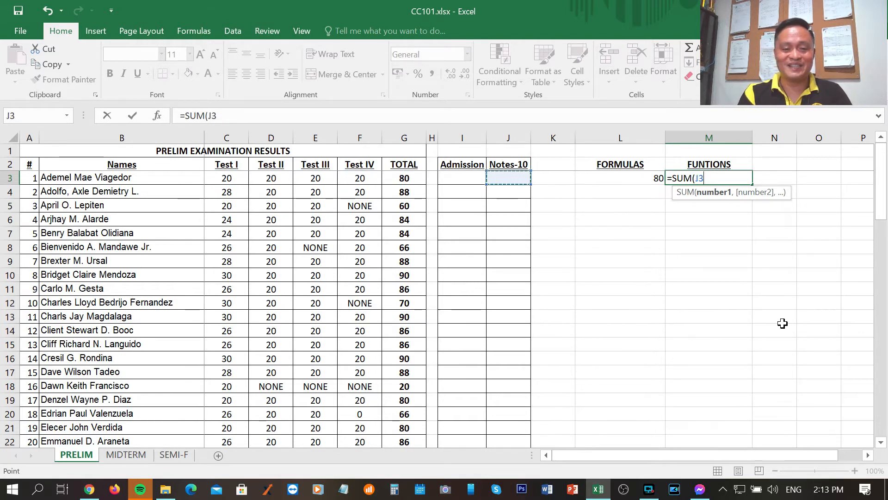
key("Left")
key("Left")
key("Left")
key("Left")
key("Left")
key("Left")
key("Right")
key("Right")
key("Right")
key("Right")
key("Right")
key("Right")
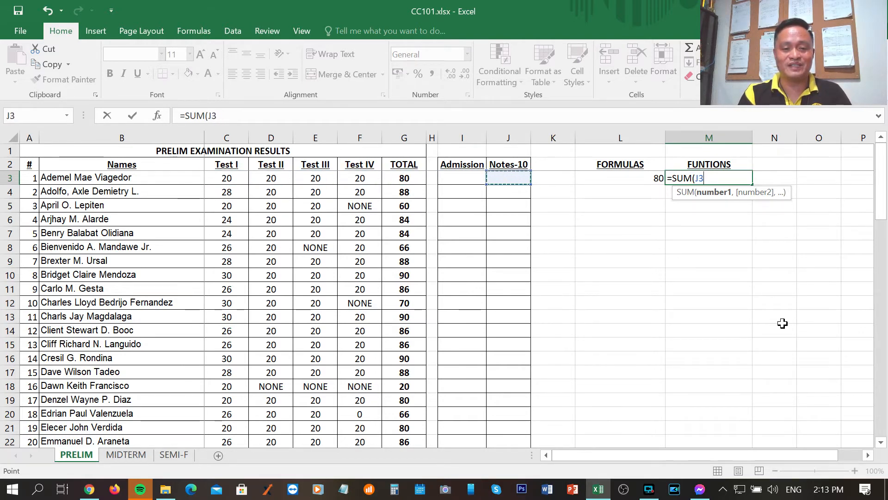
key("Left")
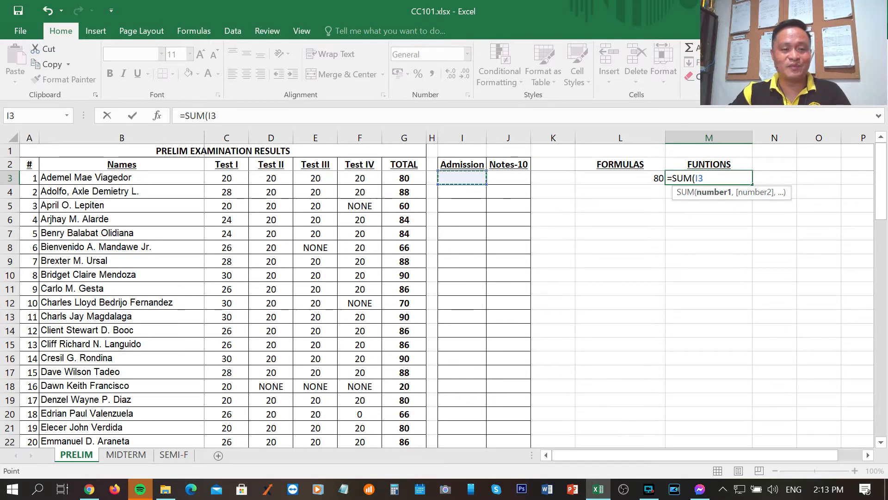
key("Left")
key("Left")
key("Left")
key("Left")
key("Left")
key("Left")
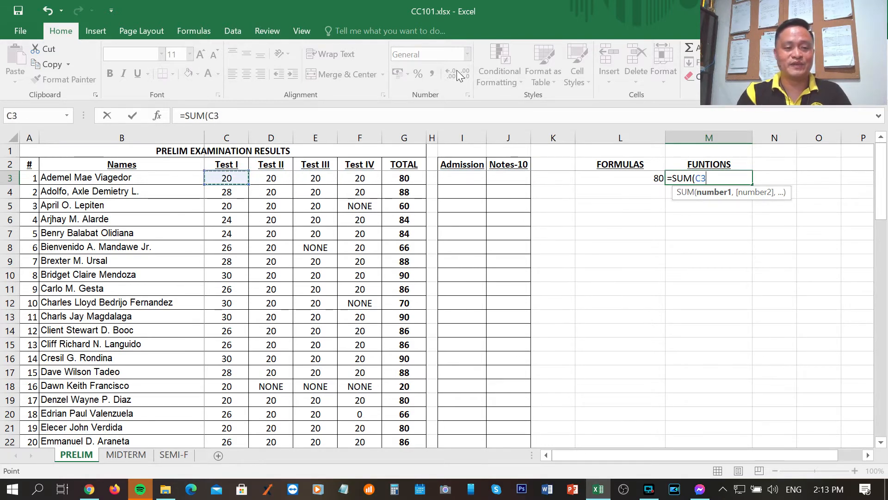
key("Left")
key("Right")
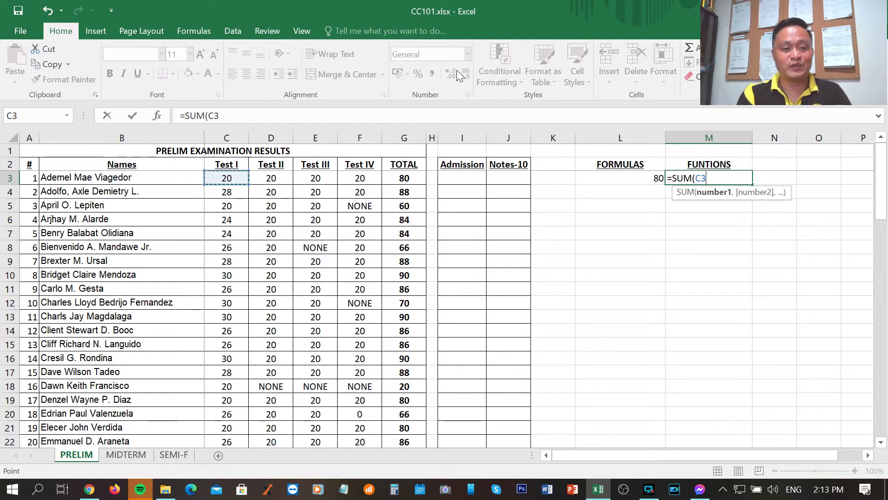
Extend the SUM range from C3 through F3 and complete the formula =SUM(C3:F3) in M3
key("F8")
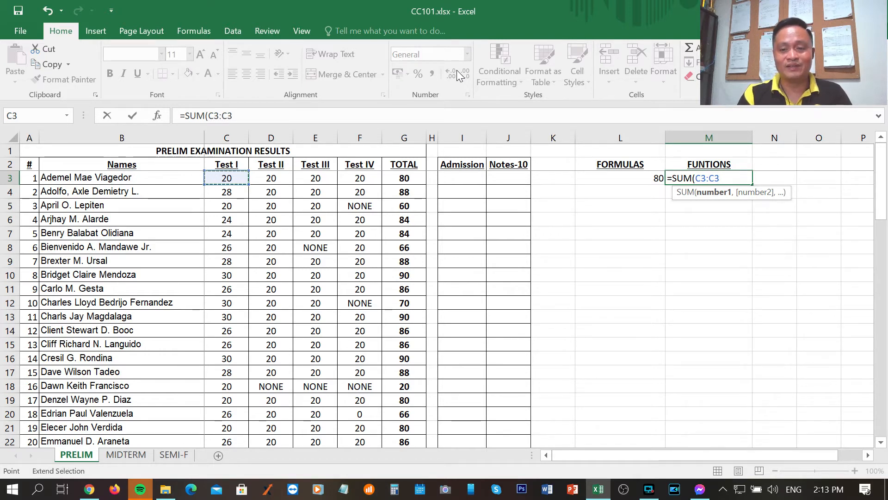
key("Right")
key("Right")
key("Right")
key("Right")
key("Left")
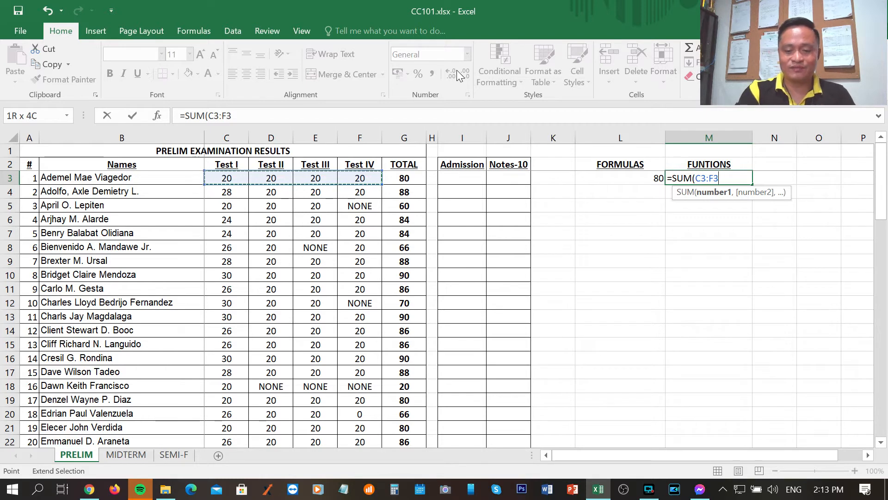
type(")")
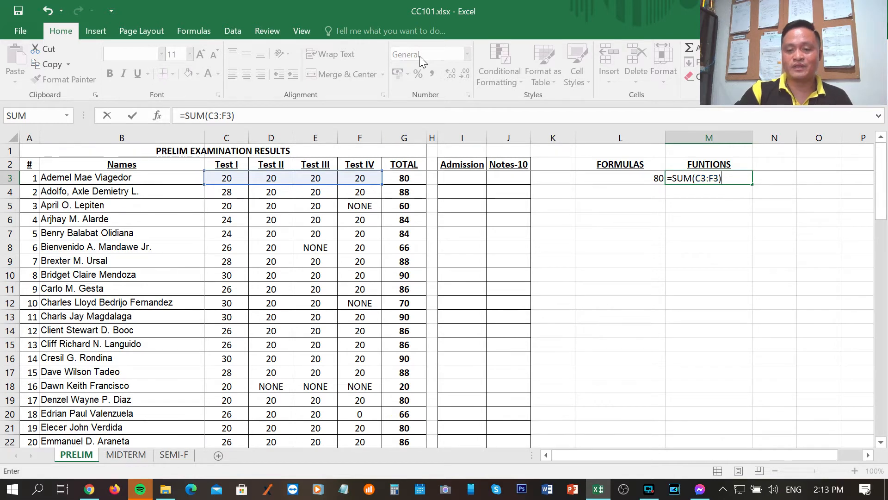
key("Return")
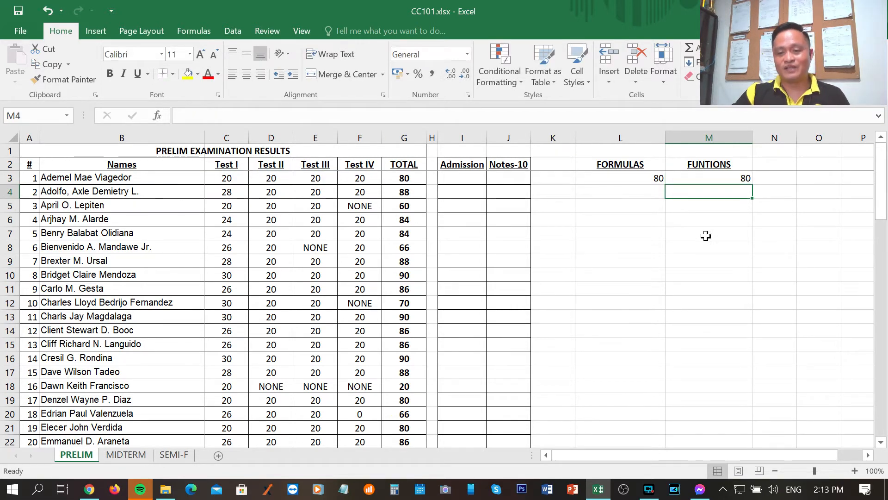
Set the first student's Test II score in D3 to 40 and compare the totals in L3 and M3
left_click(736, 178)
left_click(650, 178)
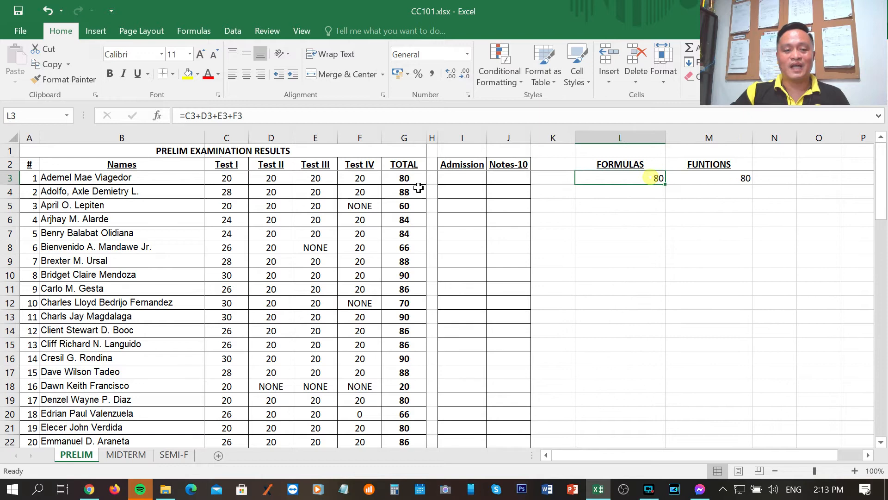
left_click(273, 178)
type("40")
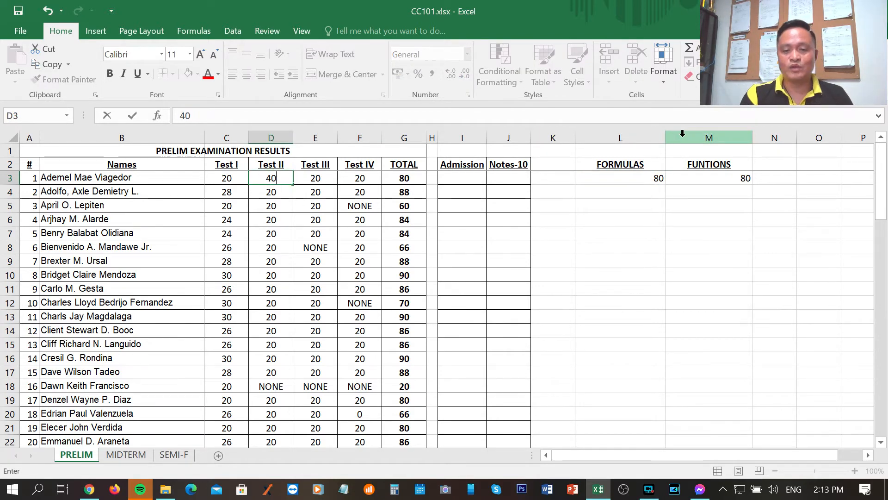
key("Return")
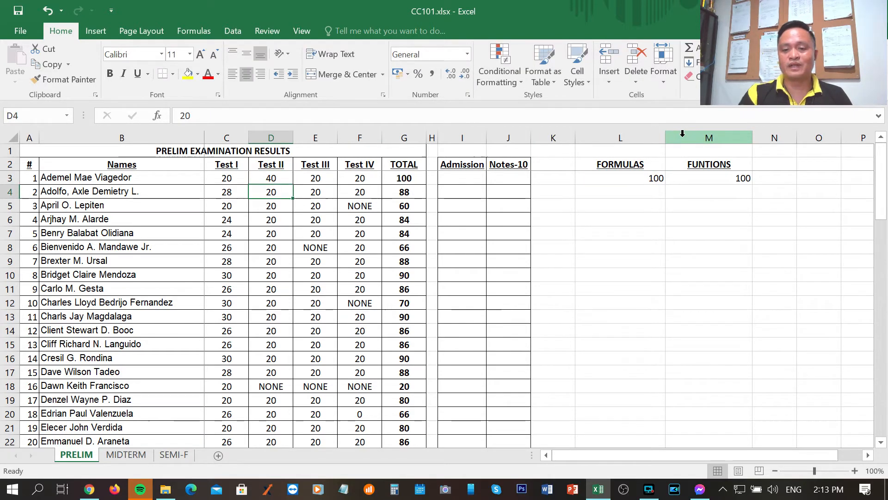
left_click(654, 177)
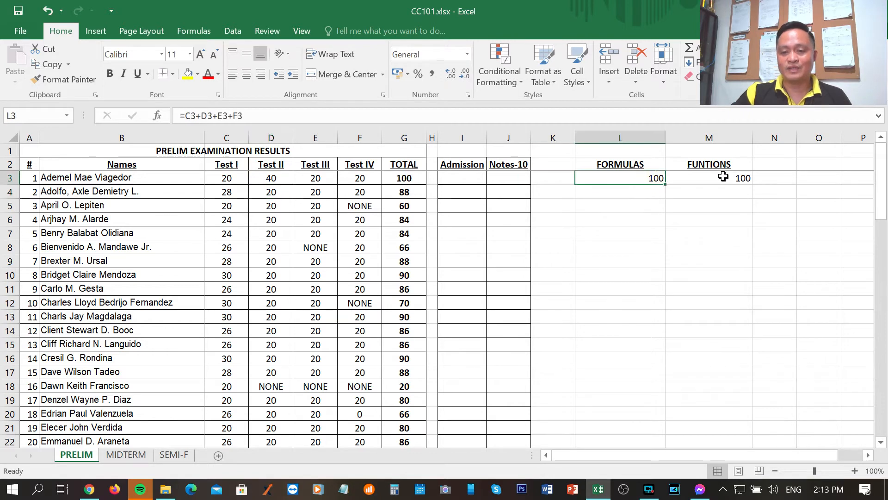
left_click(721, 178)
Set the Test II score in D3 back to 20 and save the workbook
left_click(274, 177)
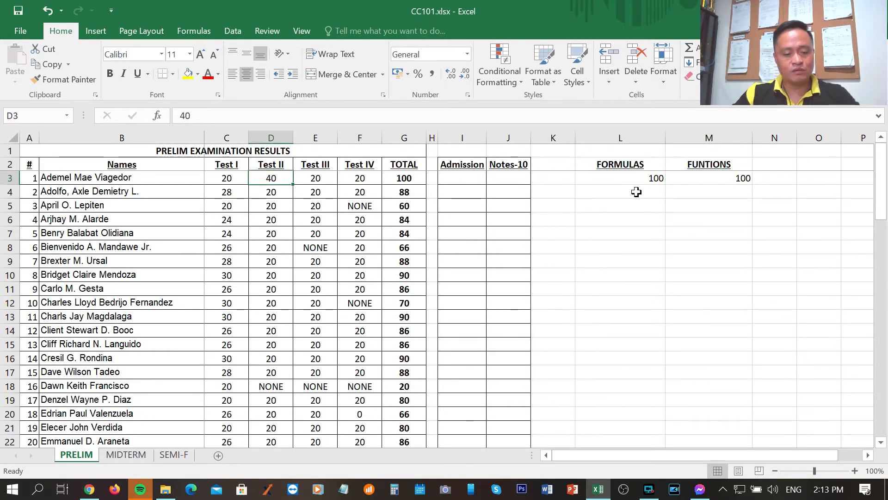
type("20")
key("Return")
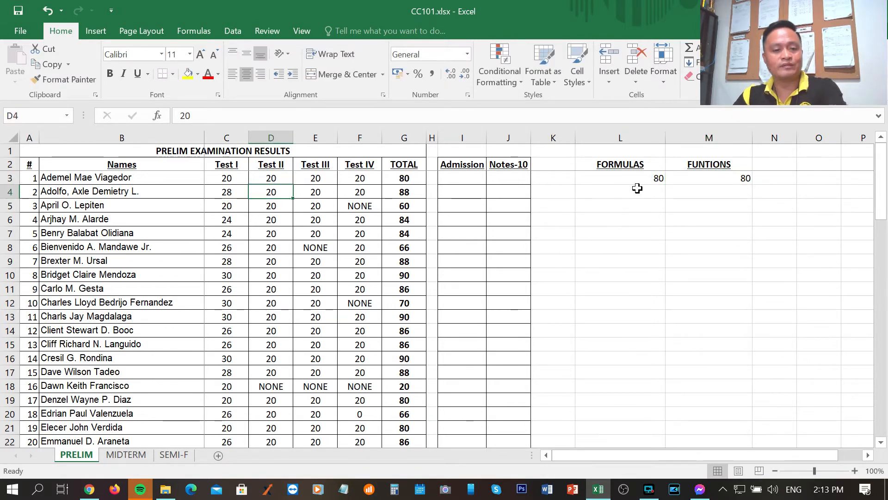
left_click(589, 206)
key("ctrl+s")
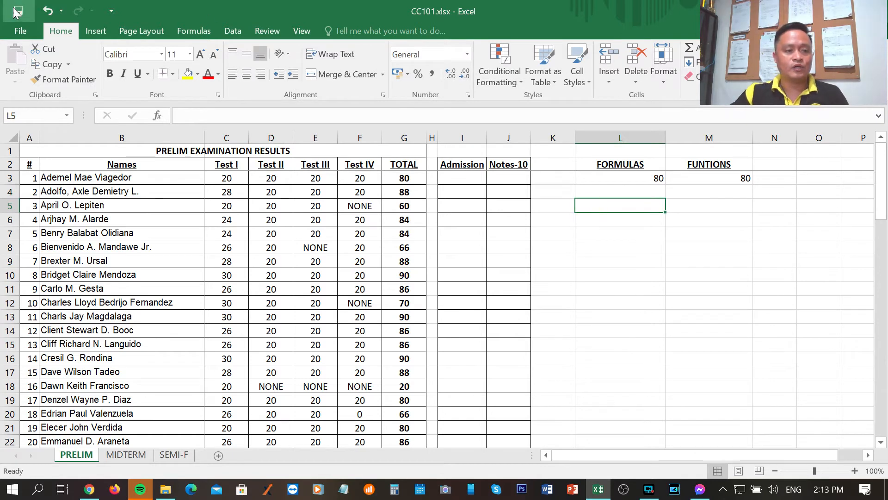
Compare the cell-reference formula in L3 with the SUM formulas in M3 and the TOTAL cell G3
left_click(636, 180)
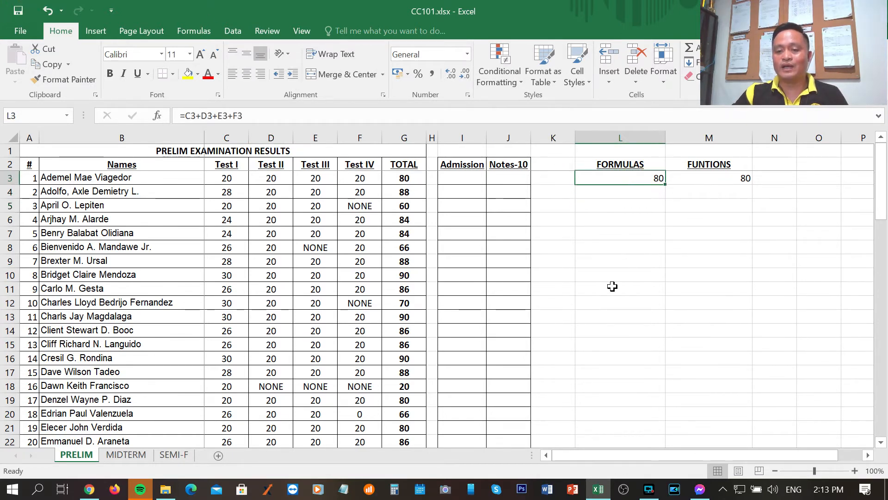
left_click(707, 179)
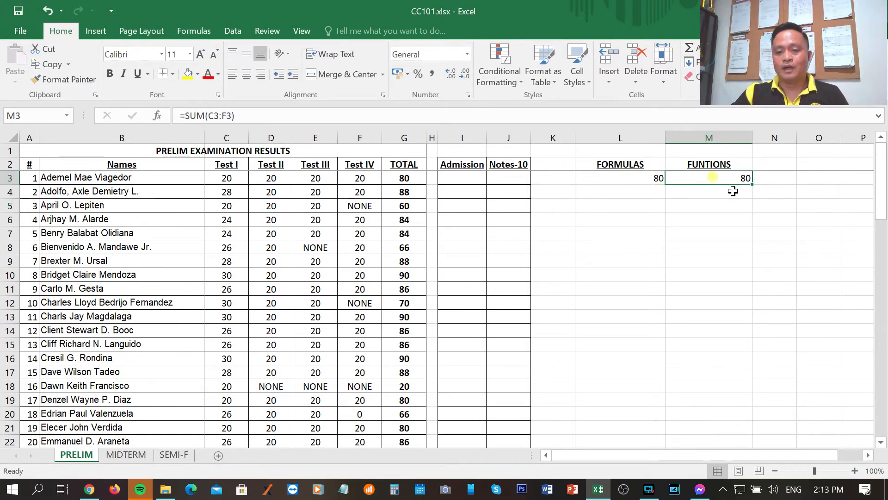
left_click(626, 178)
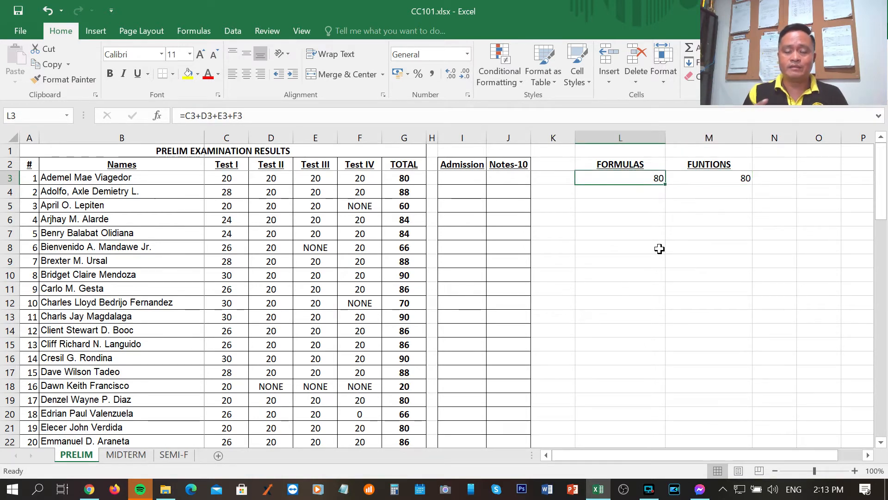
left_click(711, 178)
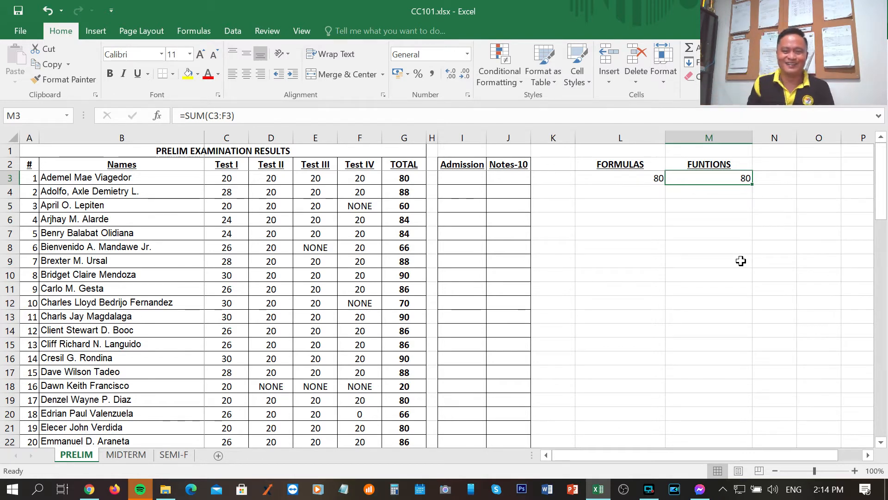
left_click(408, 176)
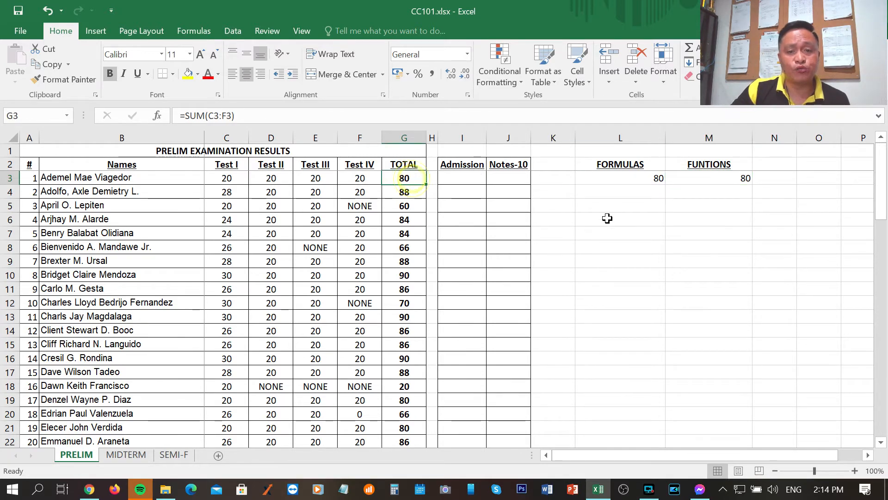
left_click(705, 178)
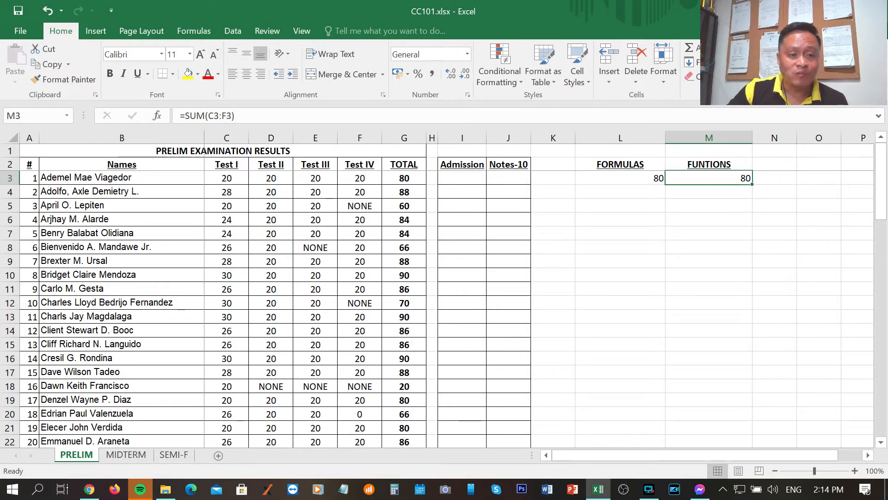
Highlight the C3:F3 argument inside M3's SUM formula to examine it, and leave the formula unedited
double_click(225, 115)
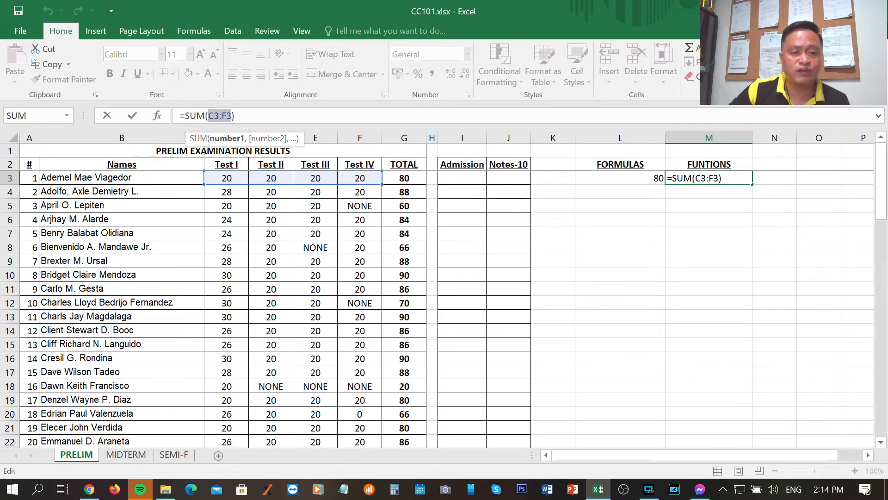
left_click(726, 191)
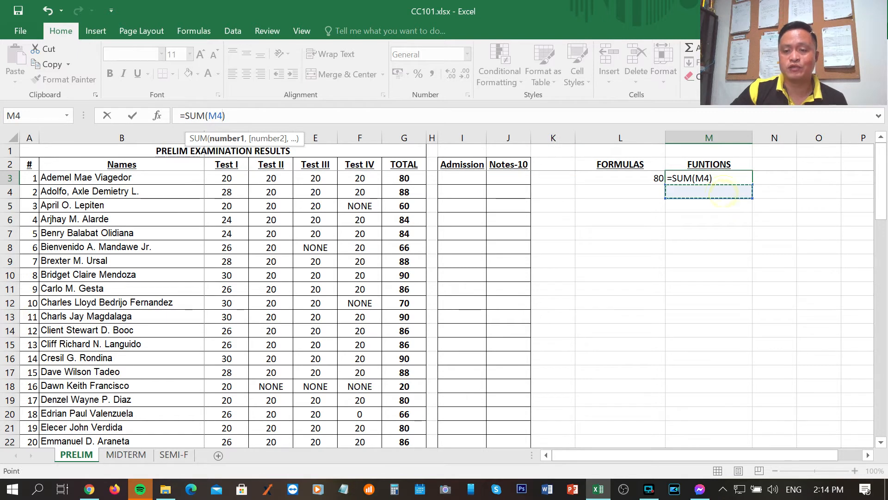
key("Escape")
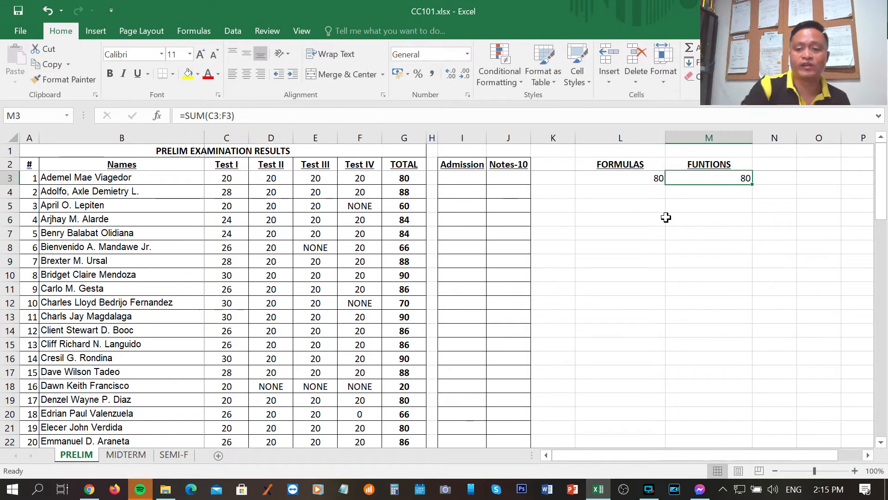
Clear the formulas from L3 under FORMULAS and M3 under FUNTIONS
left_click(646, 191)
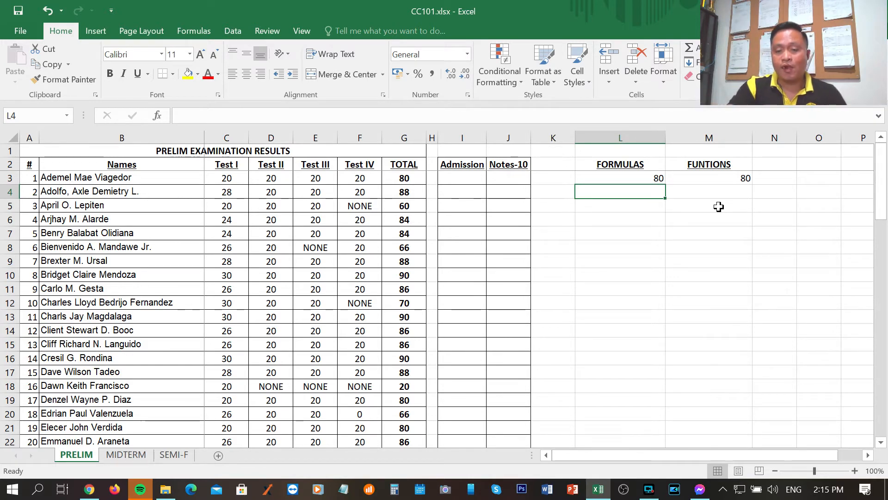
key("Up")
key("Delete")
key("Right")
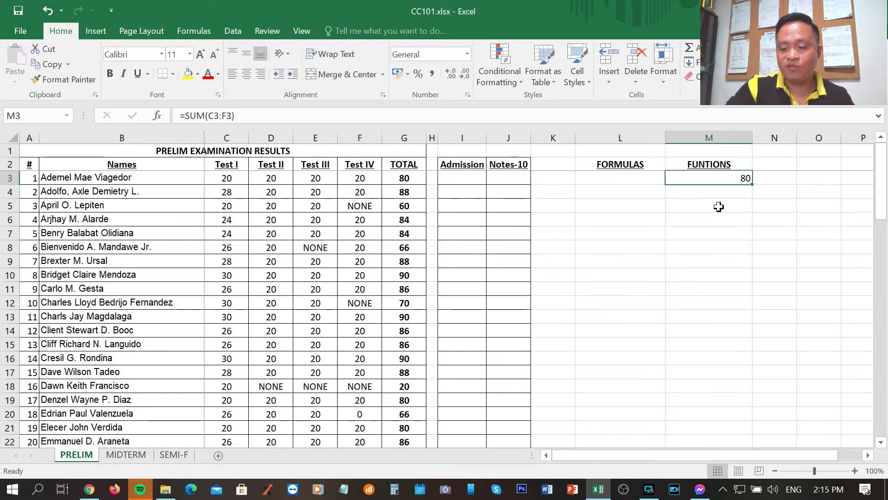
key("Delete")
Enter the formula =C3+D3+E3+F3 in L3 under FORMULAS to total the first student's four test scores
key("Left")
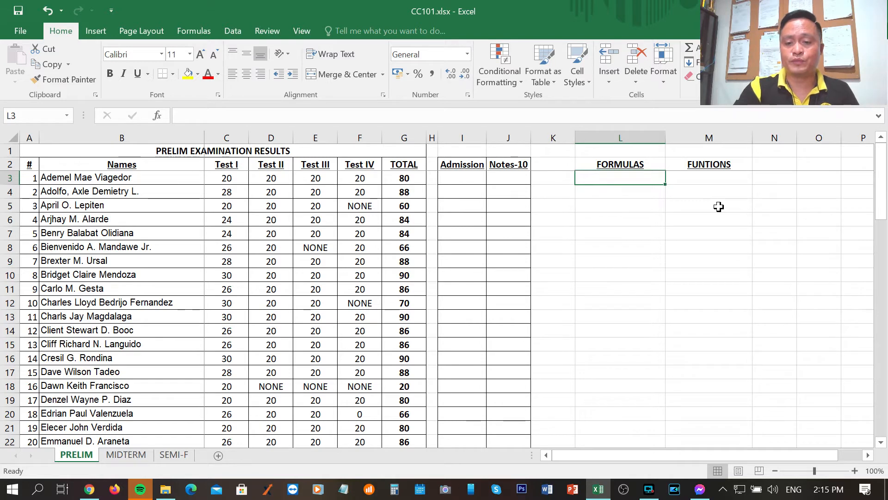
type("=")
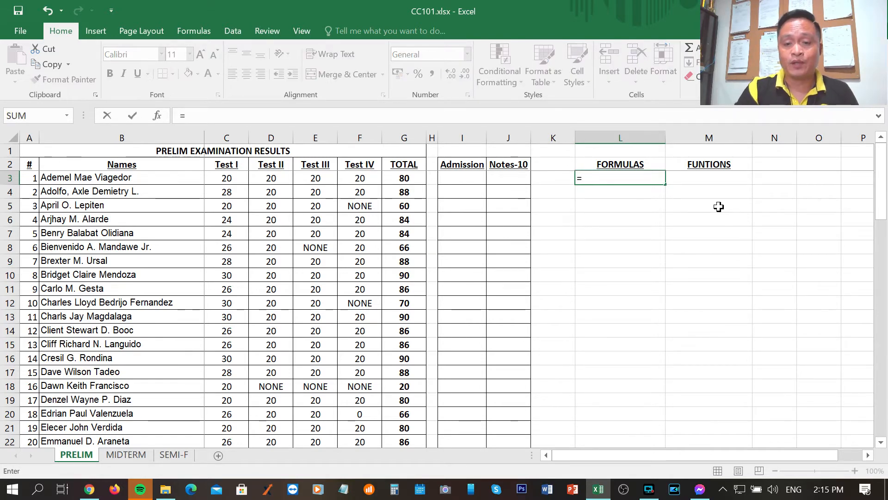
key("Left")
key("Left")
key("Left")
key("Left")
key("Left")
key("Left")
key("Left")
key("Left")
key("Left")
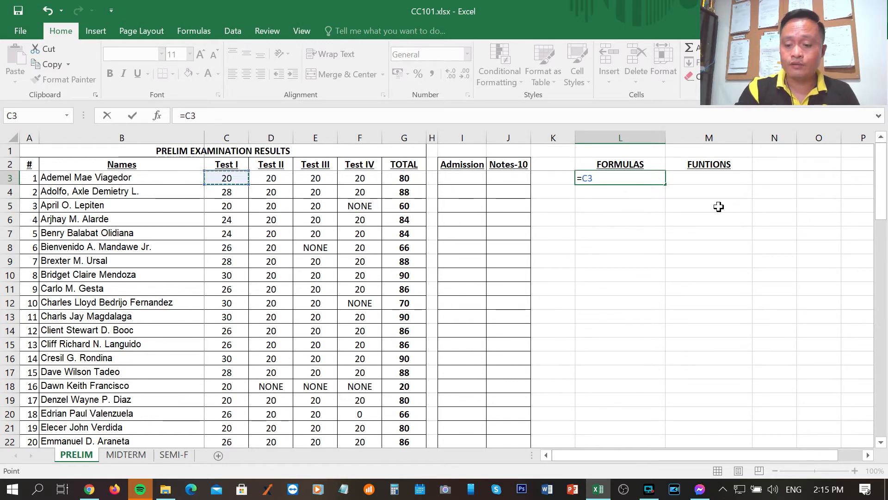
type("+")
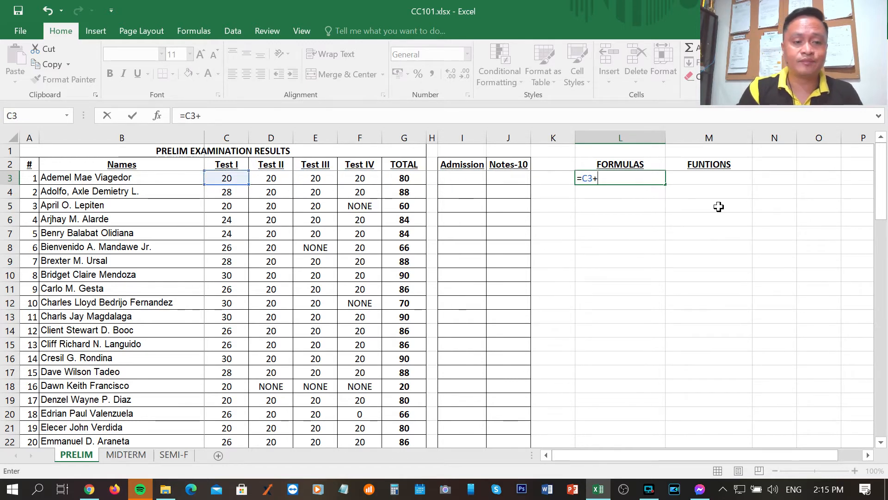
key("Left")
key("Left")
key("Left")
key("Left")
key("Left")
key("Left")
key("Left")
key("Left")
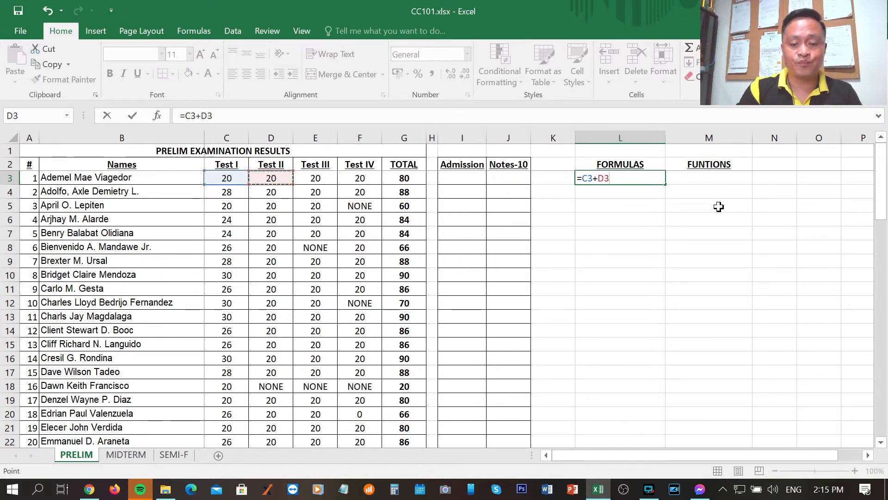
type("+")
key("Left")
key("Left")
key("Left")
key("Left")
key("Left")
key("Left")
key("Left")
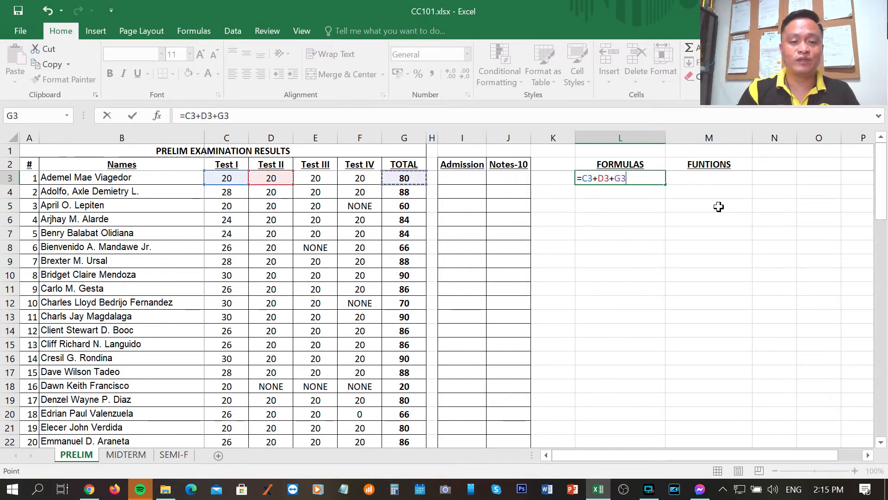
type("+")
key("Left")
key("Left")
key("Left")
key("Left")
key("Left")
key("Left")
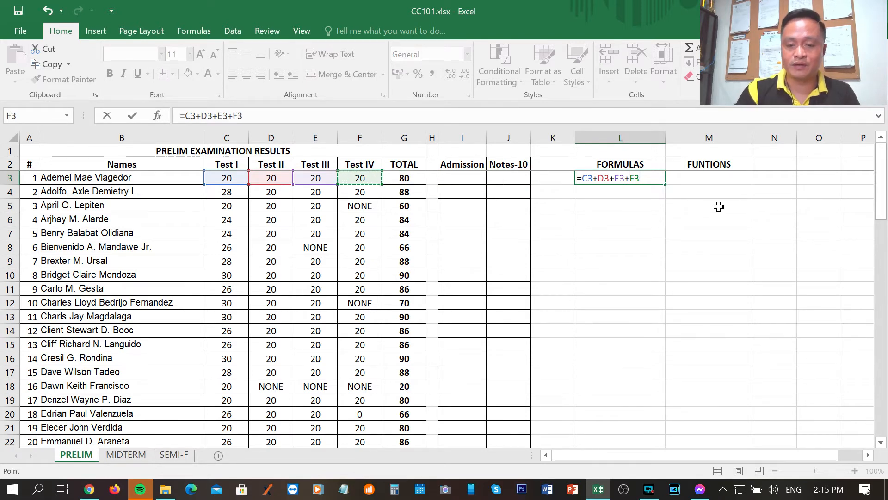
key("Return")
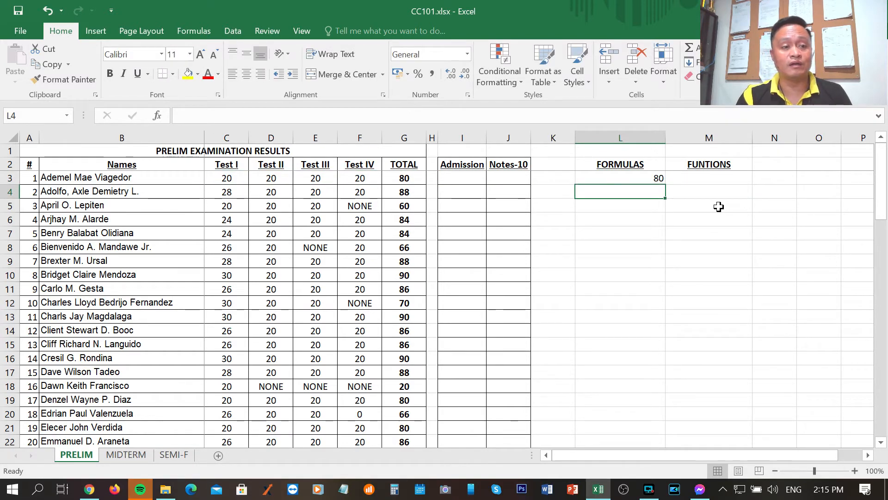
Total the first student's scores in M3 under FUNTIONS with SUM, picking the range C3:F3 from the sheet
key("Up")
key("Right")
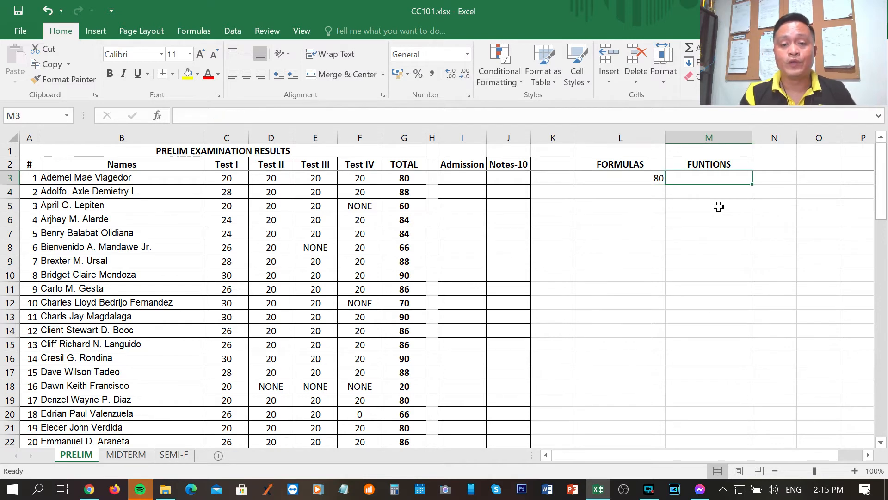
type("=")
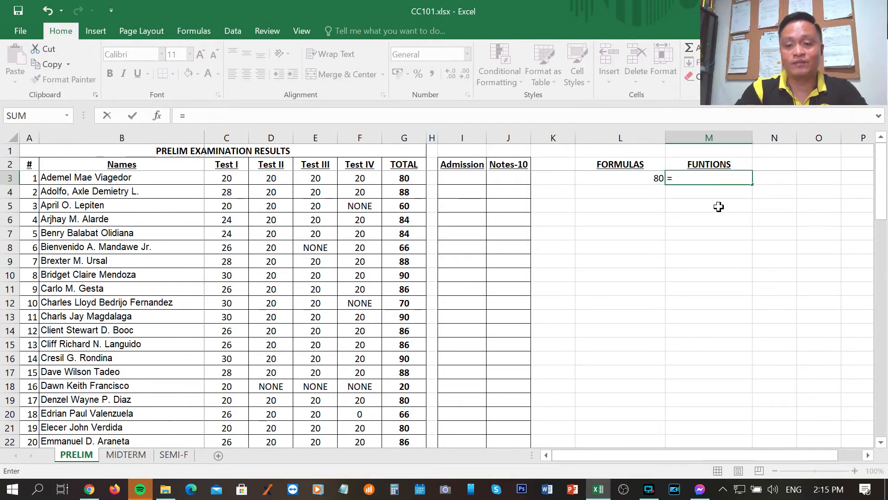
type("SUM(")
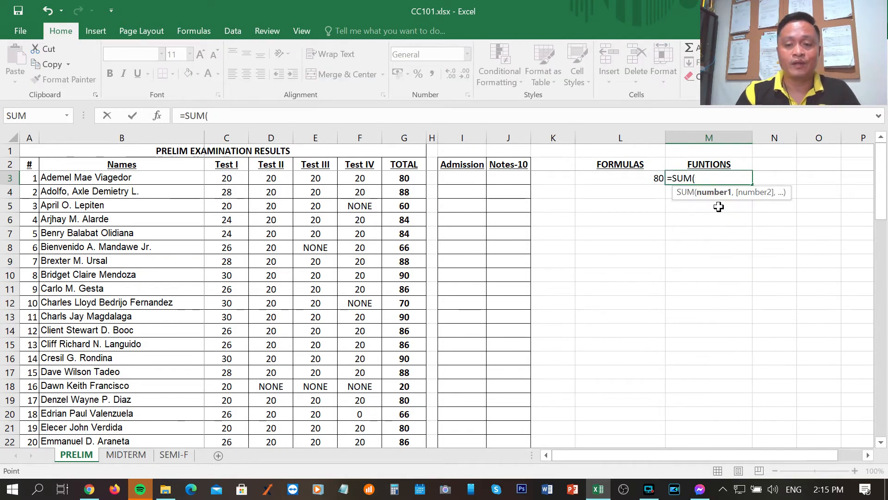
key("Left")
key("Left")
key("Left")
key("Left")
key("Left")
key("Left")
key("Left")
key("Left")
key("Left")
key("Left")
key("Left")
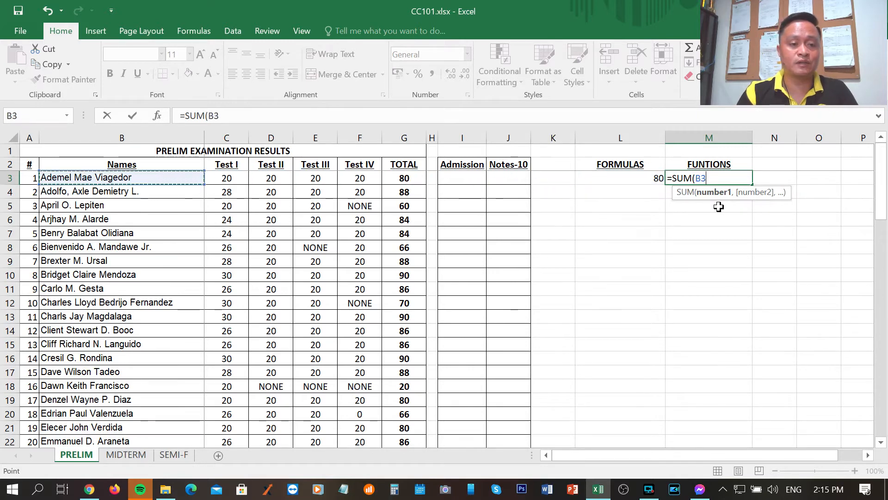
key("Right")
key("F8")
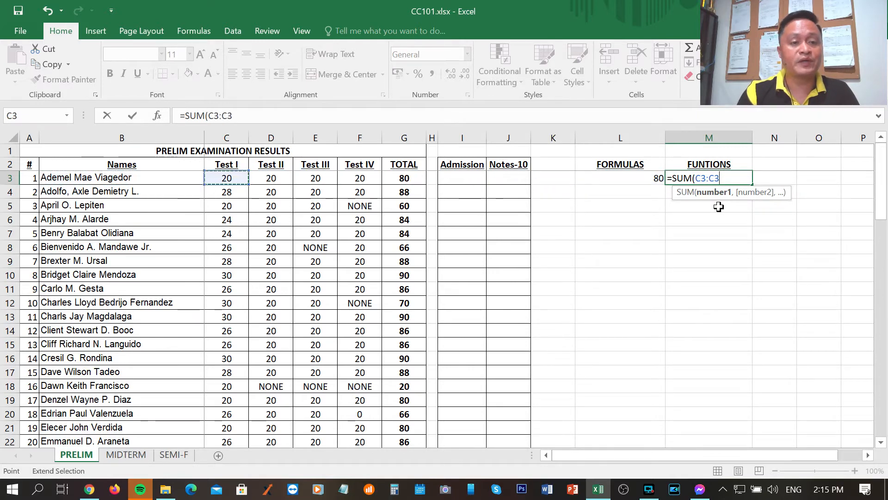
key("Right")
key("Right")
key("Right")
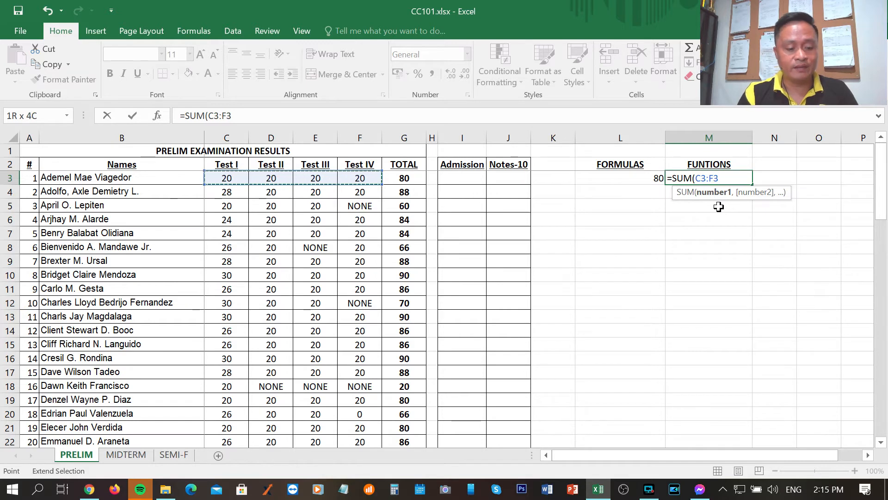
type(")")
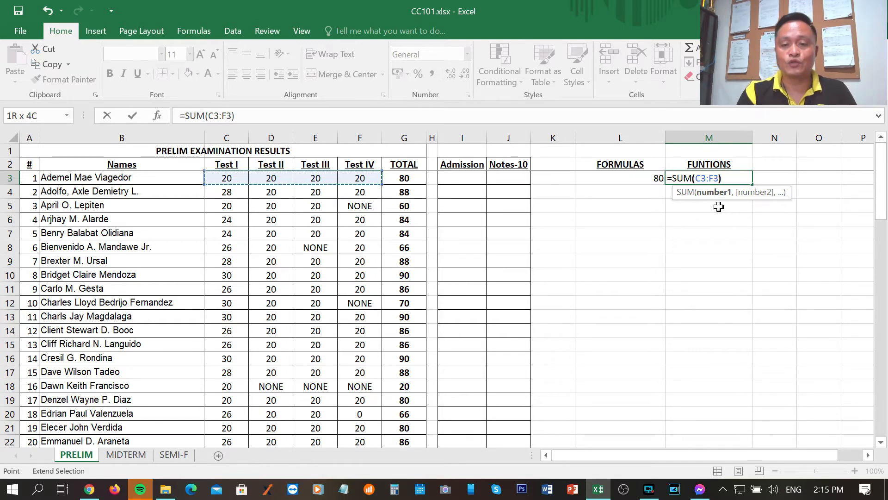
key("Return")
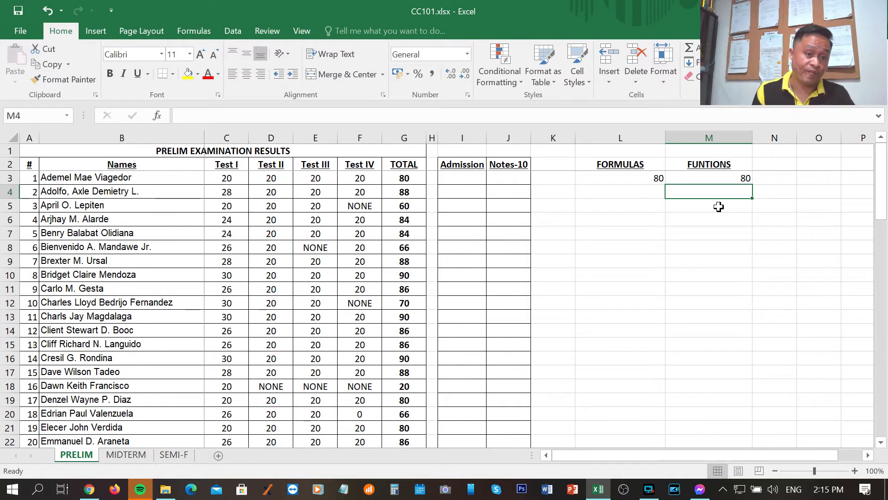
Overwrite M3 with =SUM(C3:F3), writing out the range reference instead of picking it from the sheet
key("Up")
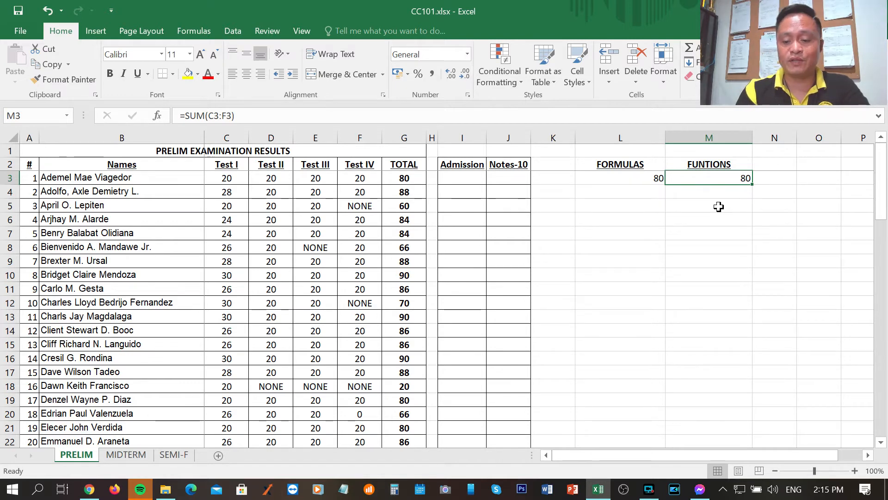
type("=SUM(")
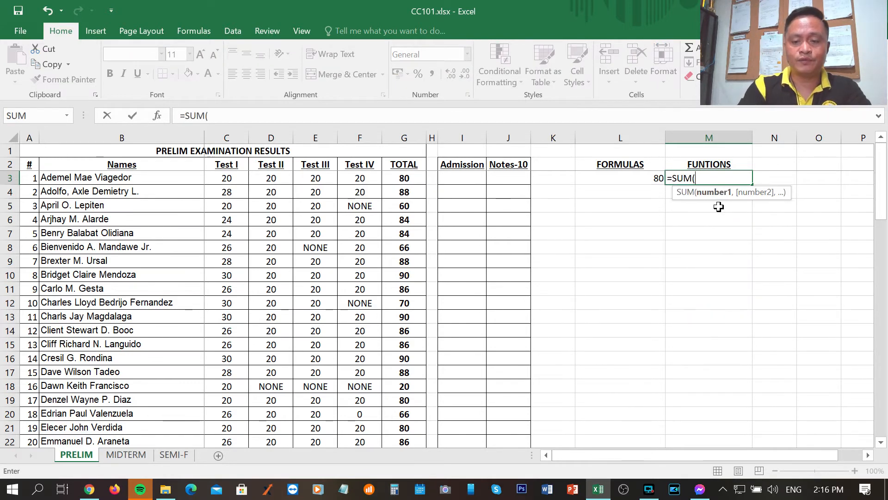
type("C3")
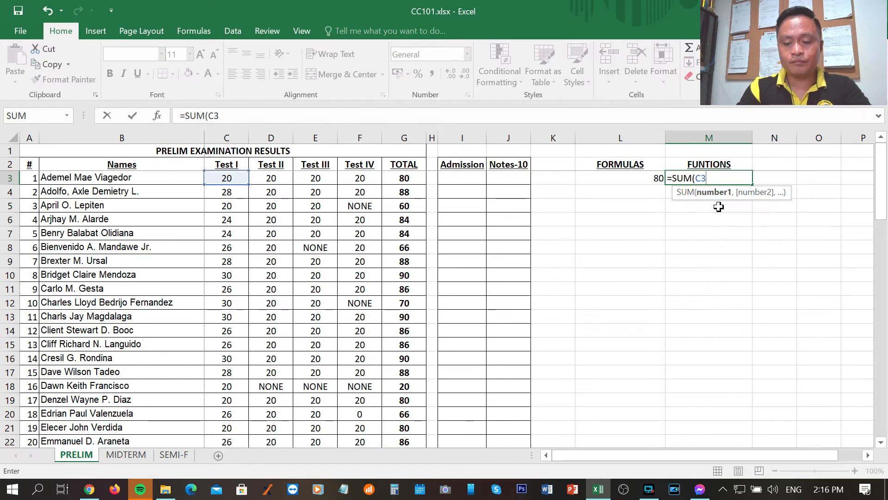
type(":")
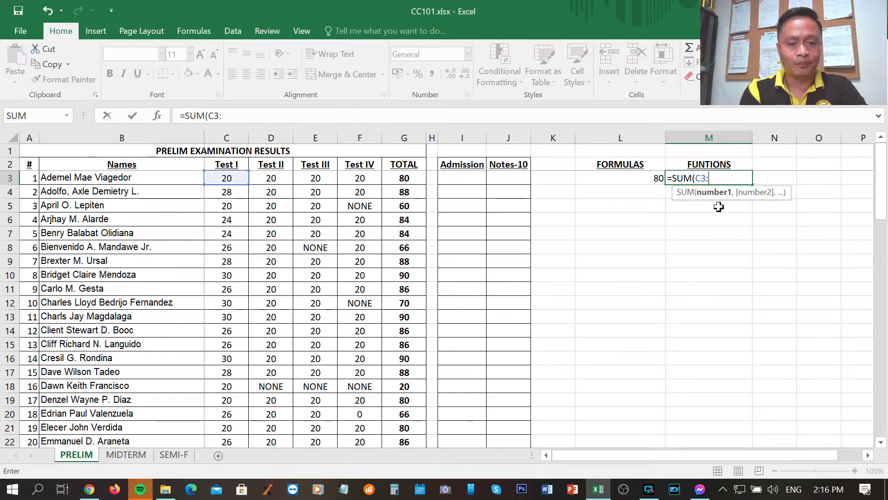
type("F3")
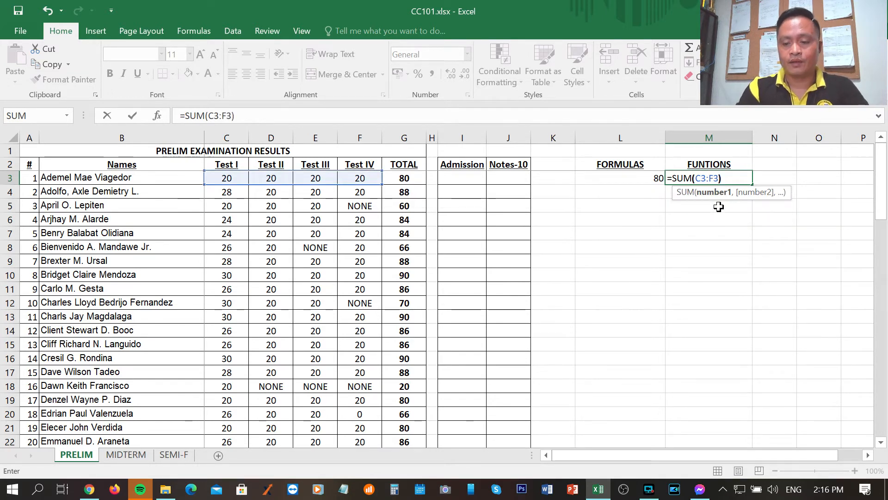
type(")")
key("Return")
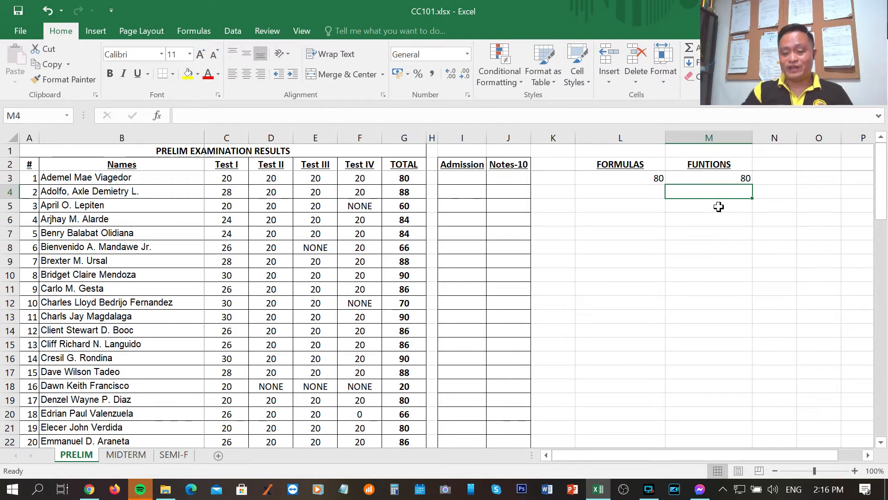
Review the second student's Test I to Test IV scores in C4:F4 and the empty cell L4 under FORMULAS
key("Left")
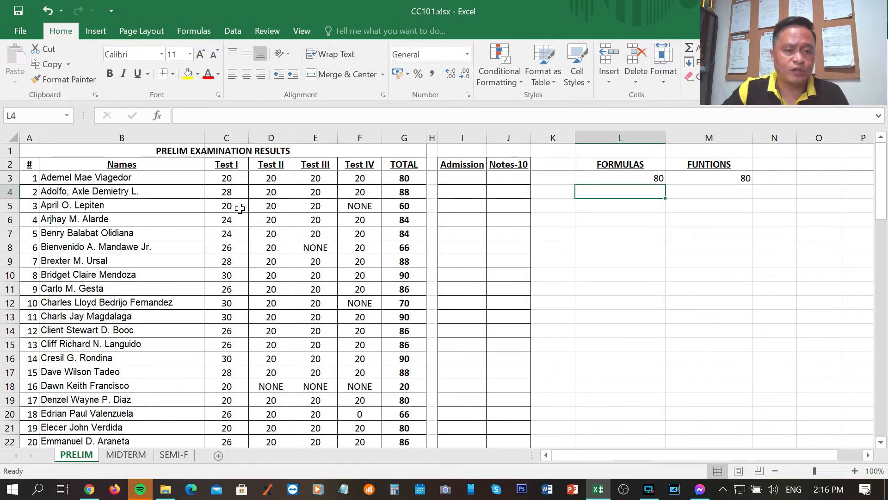
left_click(230, 191)
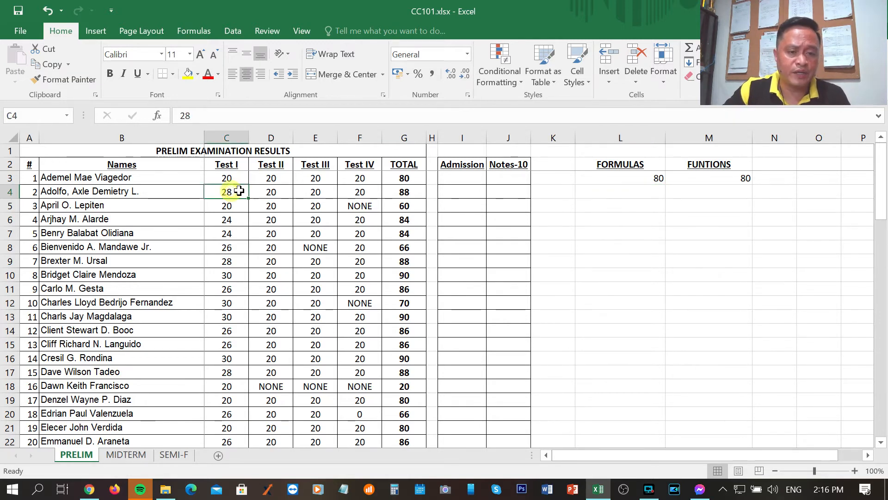
left_click(276, 194)
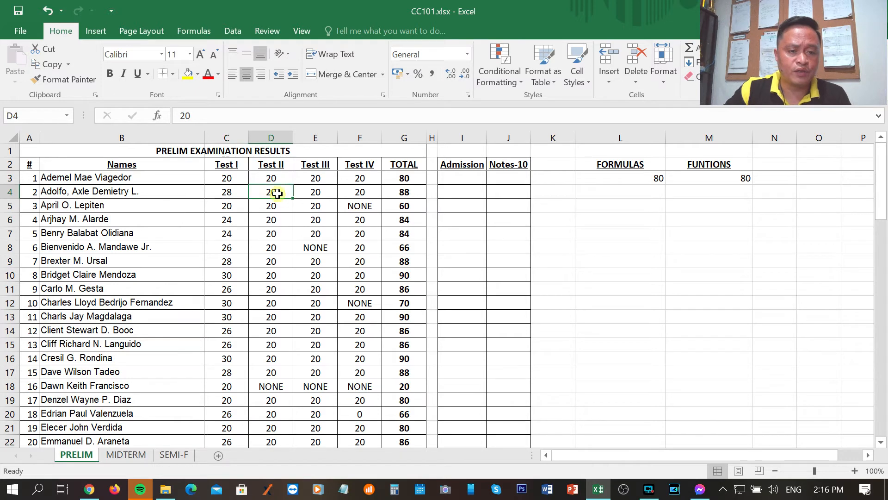
left_click(328, 191)
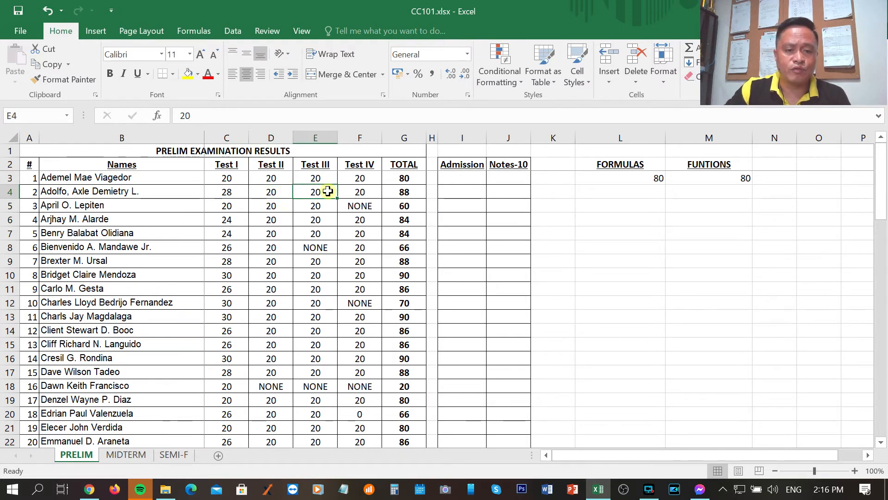
left_click(367, 191)
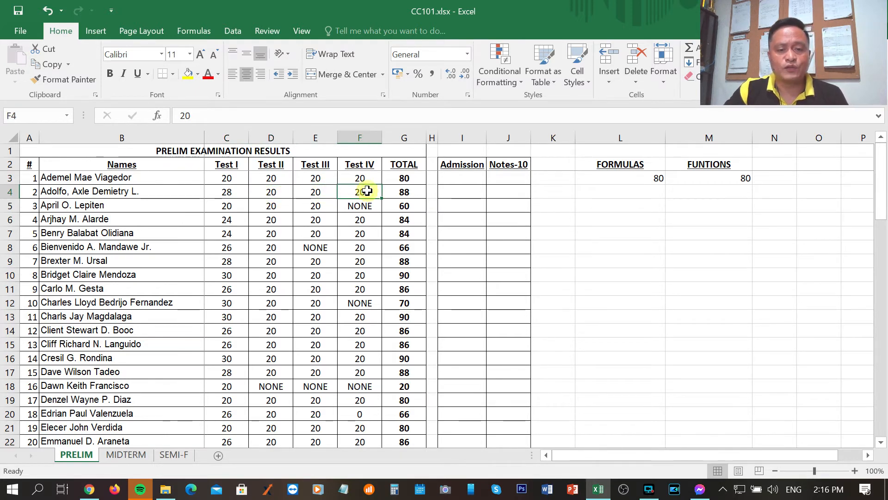
left_click(622, 190)
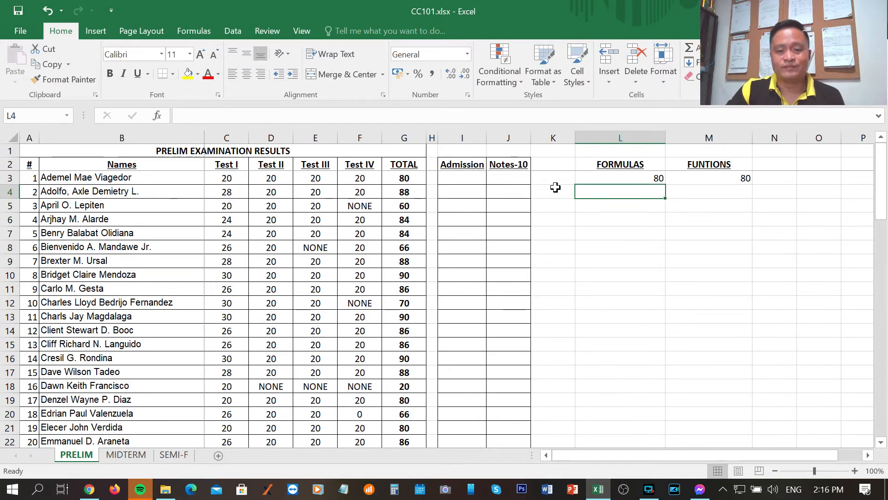
Label row 3 as SUM in O3 and row 4 as AVERAGE in O4
left_click(806, 177)
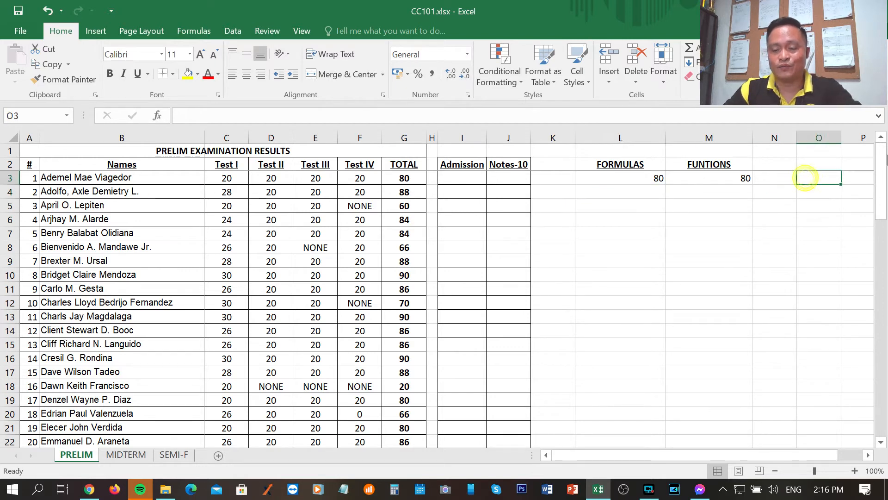
type("SUM")
key("Return")
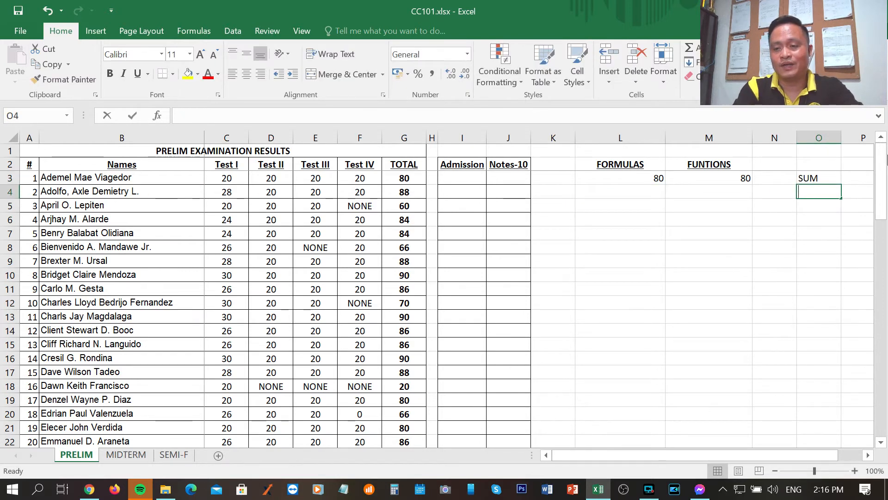
type("AVERAGE")
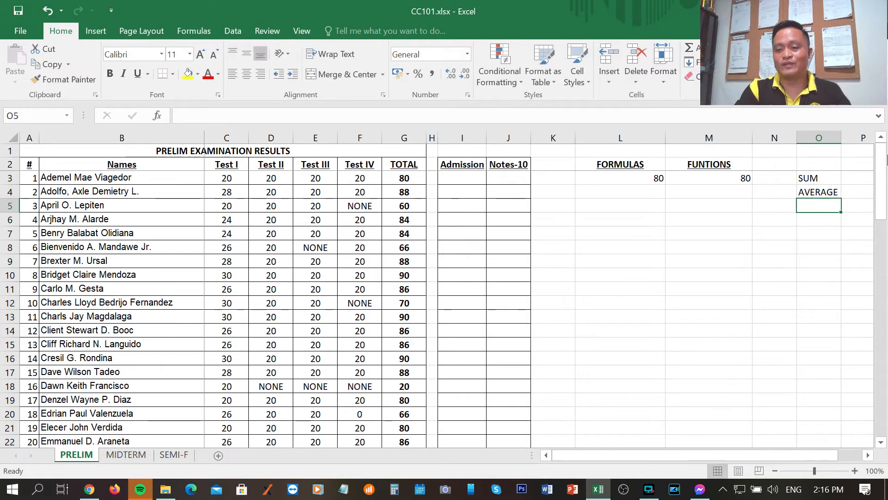
Average the second student's four test scores in L4 under FORMULAS with =(C4+D4+E4+F4)/4, picking each reference from the sheet
key("Left")
key("Left")
key("Left")
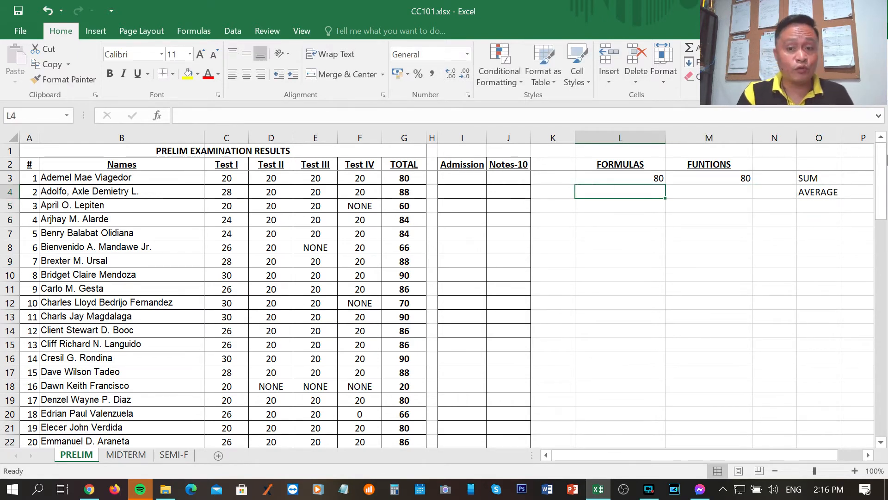
type("=")
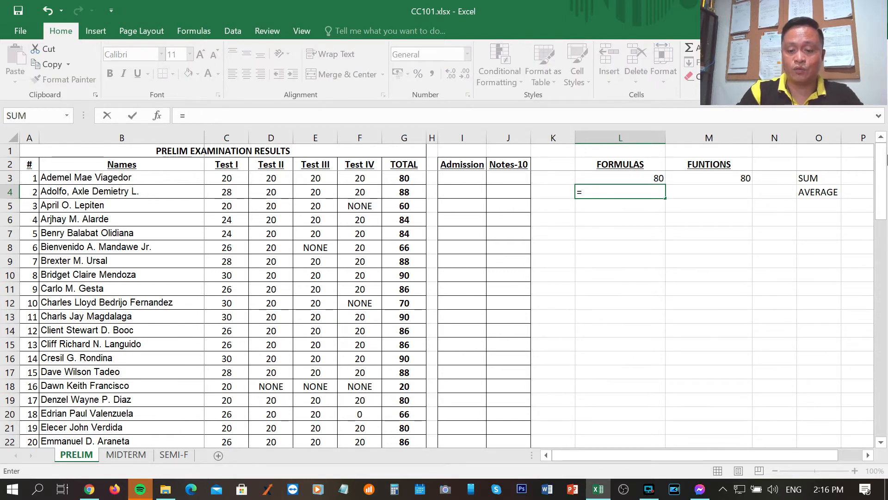
type("(")
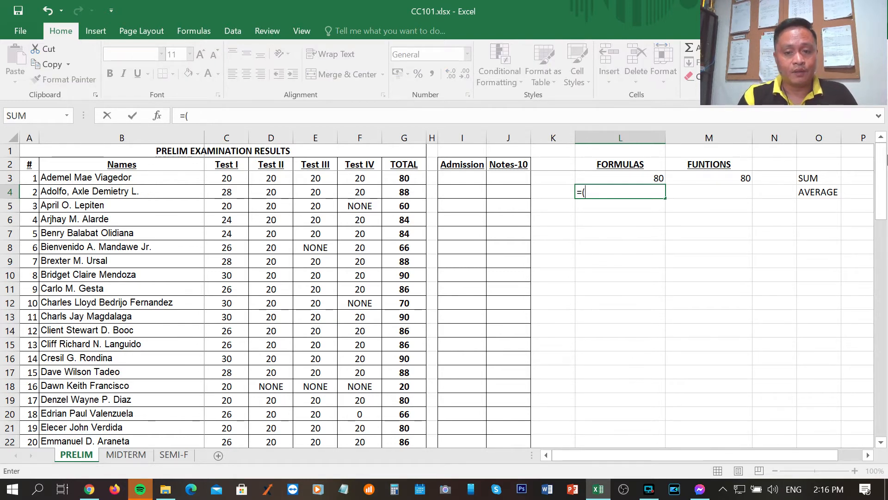
key("Left")
key("Left")
key("Left")
key("Left")
key("Left")
key("Left")
key("Left")
key("Left")
key("Left")
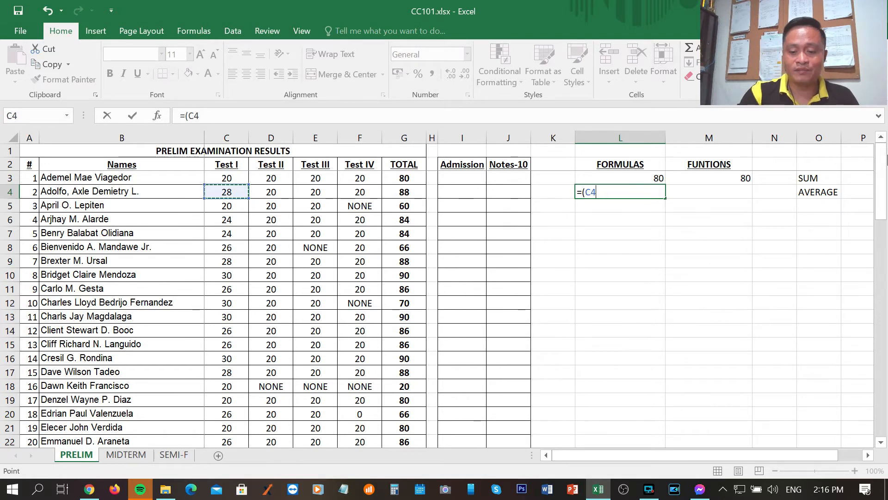
type("+")
key("Left")
key("Left")
key("Left")
key("Left")
key("Left")
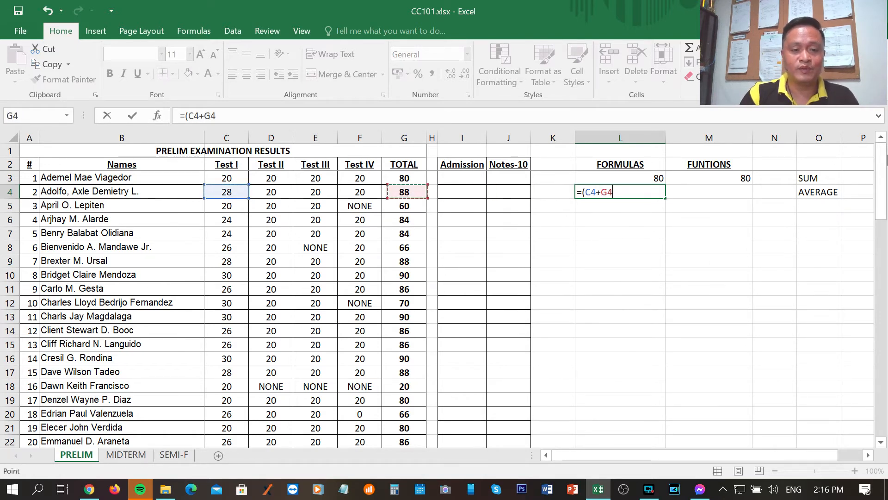
key("Left")
key("Left")
key("Left")
type("+")
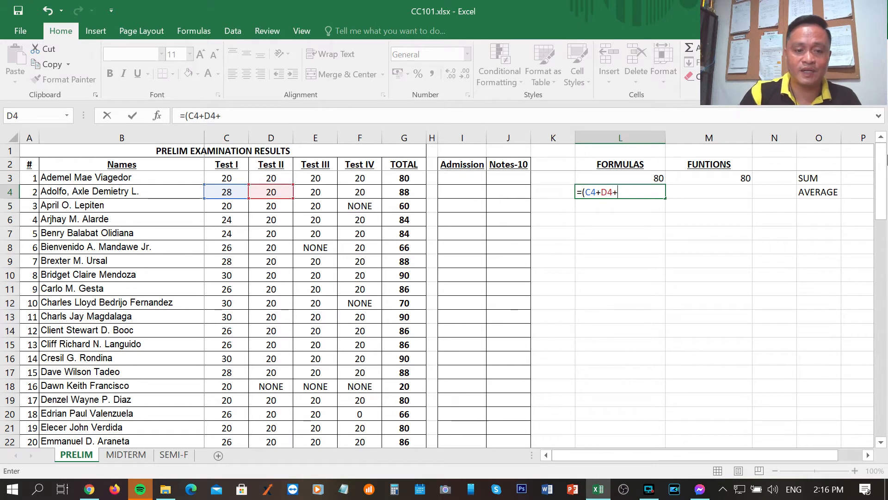
key("Left")
key("Left")
key("Left")
key("Left")
key("Left")
key("Left")
key("Left")
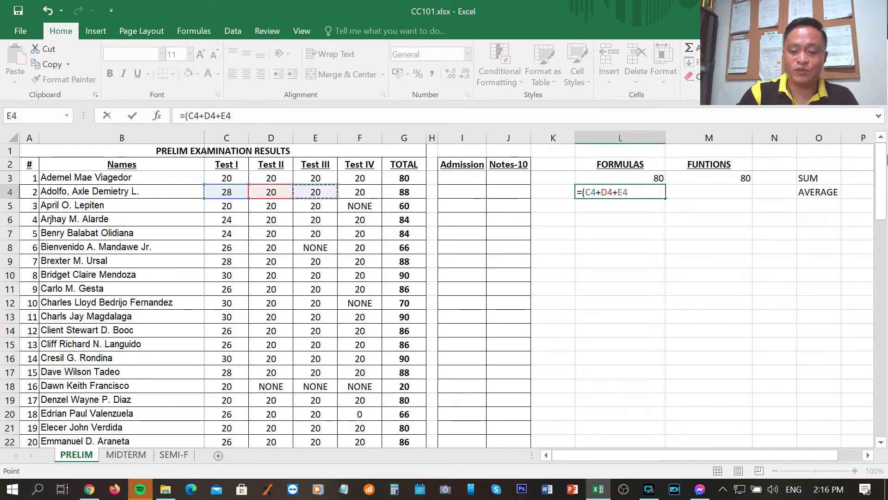
type("+")
key("Left")
key("Left")
key("Left")
key("Left")
key("Left")
key("Left")
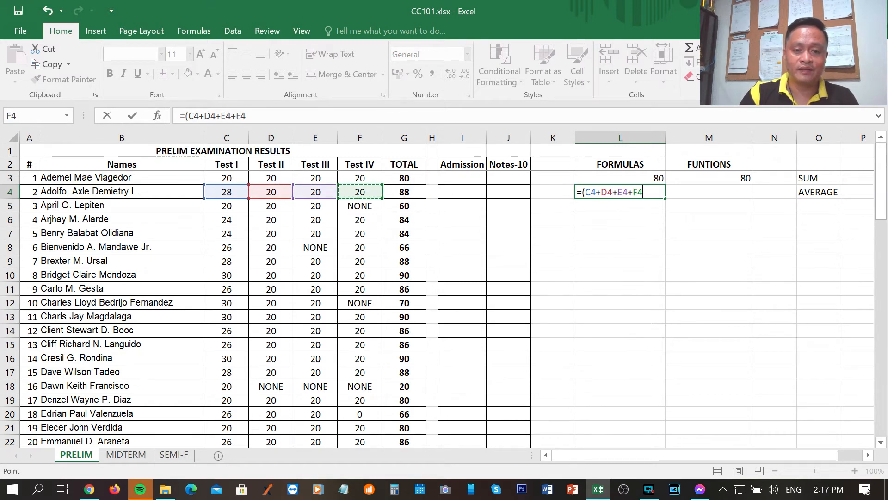
type(")")
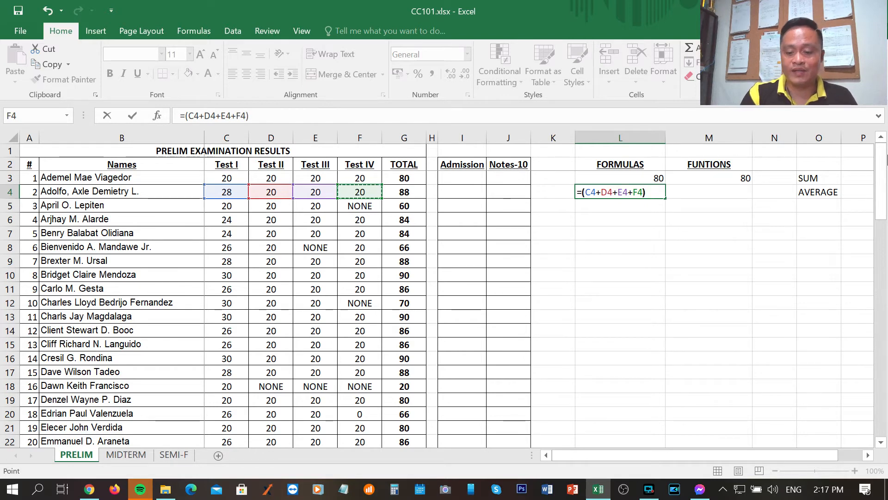
type("/4")
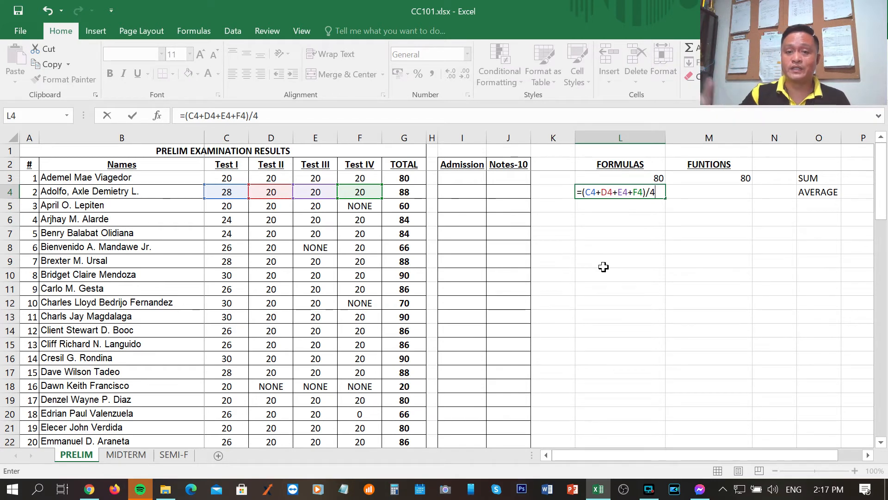
key("Return")
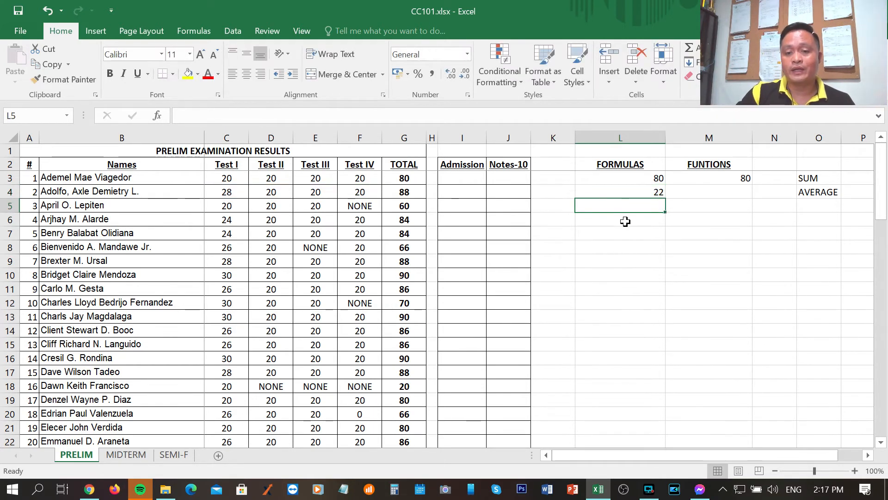
Review the averaging formula in L4 and highlight the second student's whole row 4
left_click(640, 241)
left_click(638, 192)
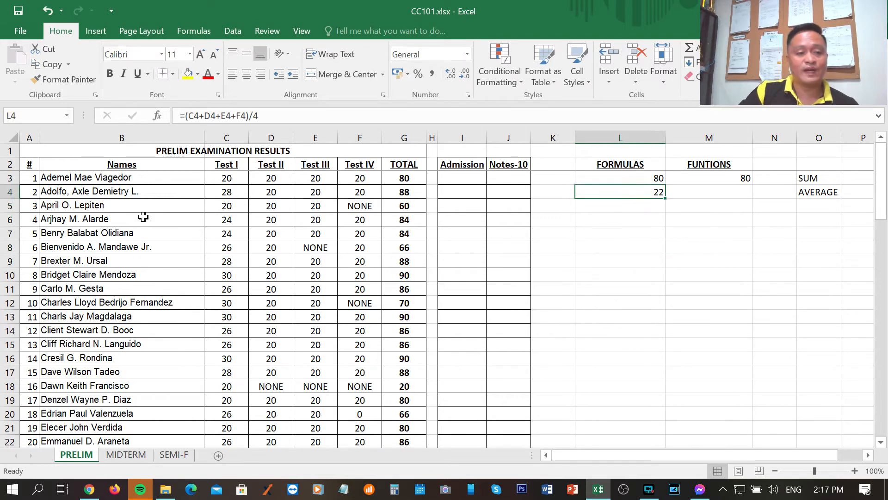
left_click(10, 191)
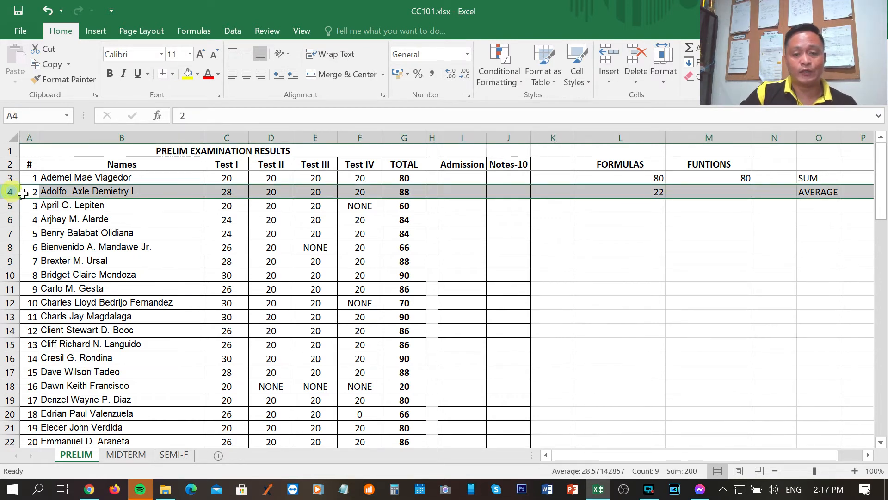
left_click(558, 299)
Average the second student's scores in M4 under FUNTIONS with =AVERAGE(C4:F4), writing out the range reference
left_click(726, 194)
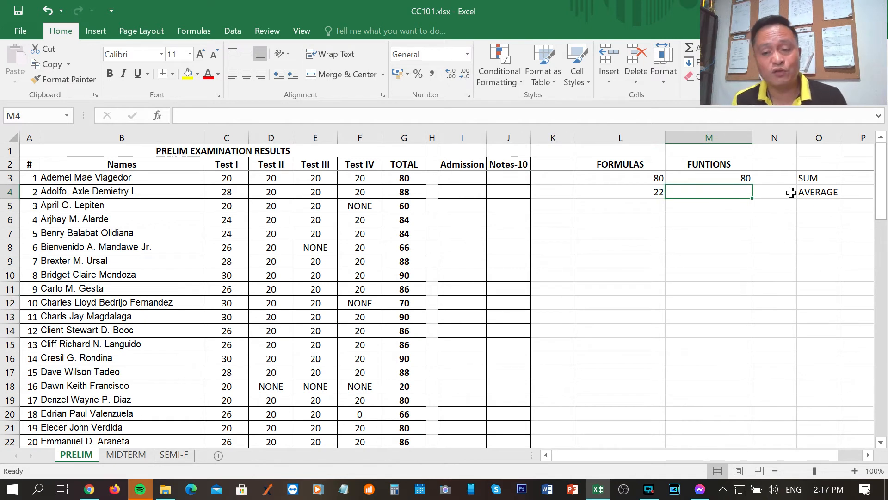
type("=")
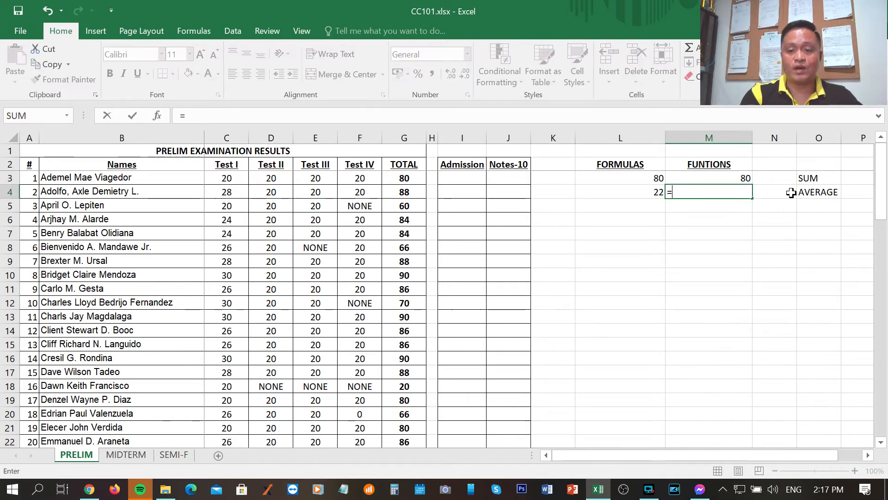
type("AVERAGE")
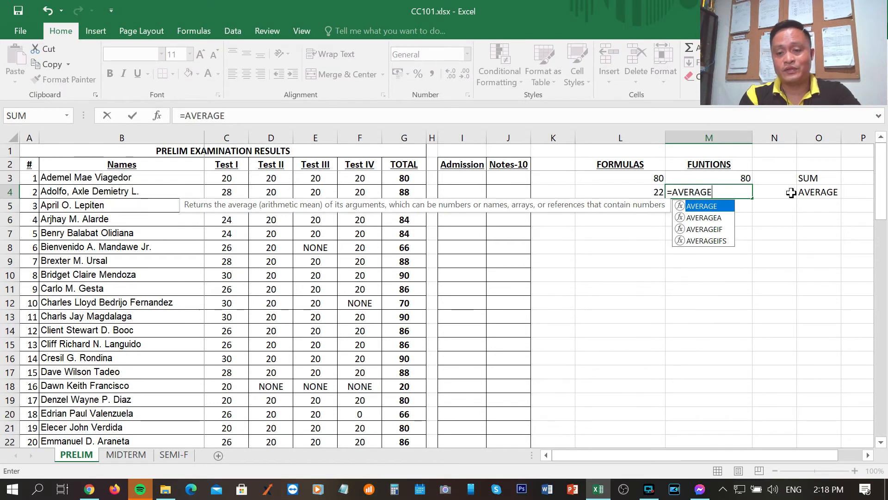
type("(")
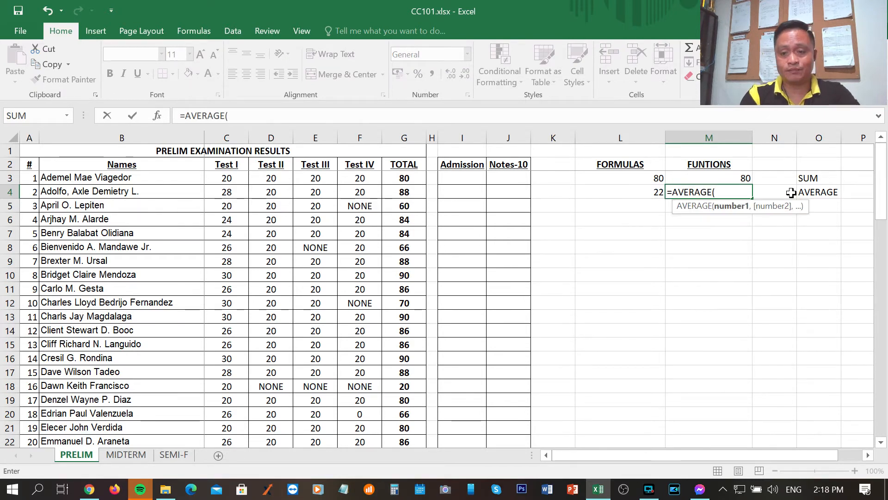
type("C")
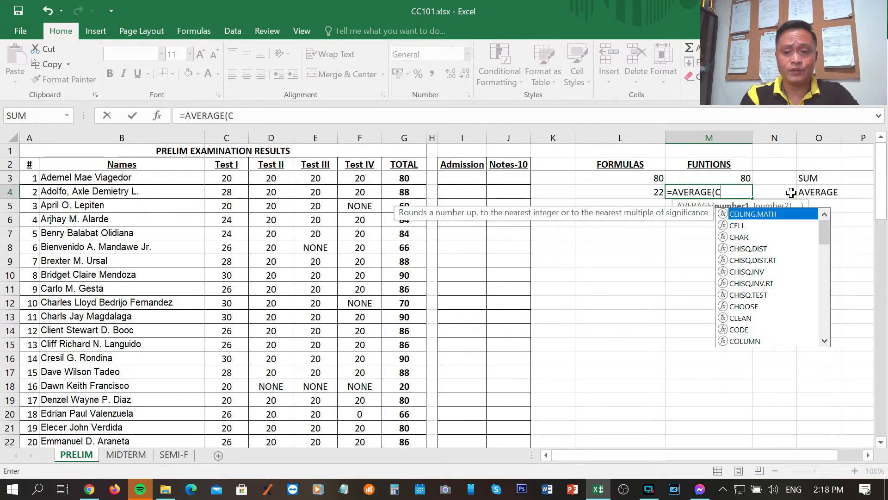
type("4:")
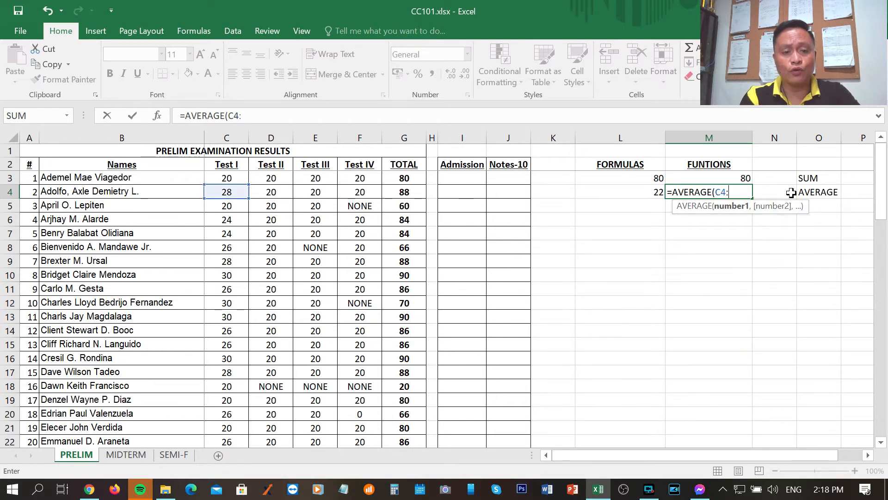
type("F4")
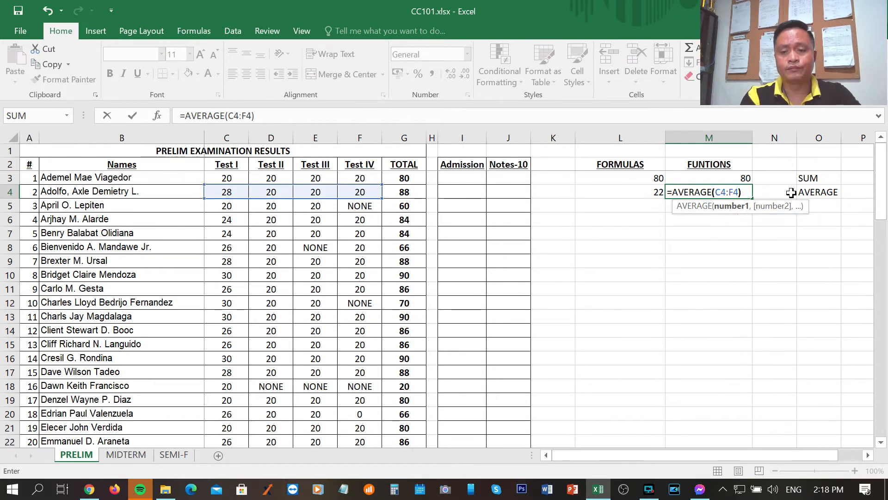
type(")")
key("Return")
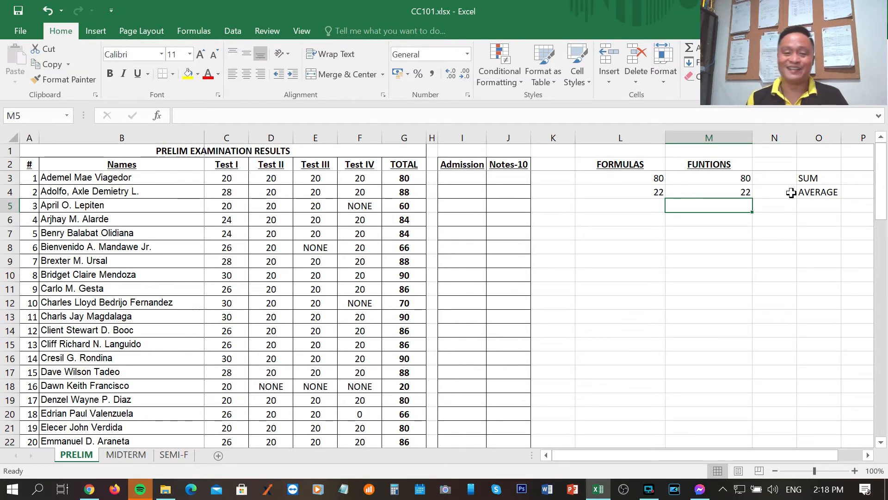
Label row 5 as COUNT in O5
left_click(821, 207)
type("CO")
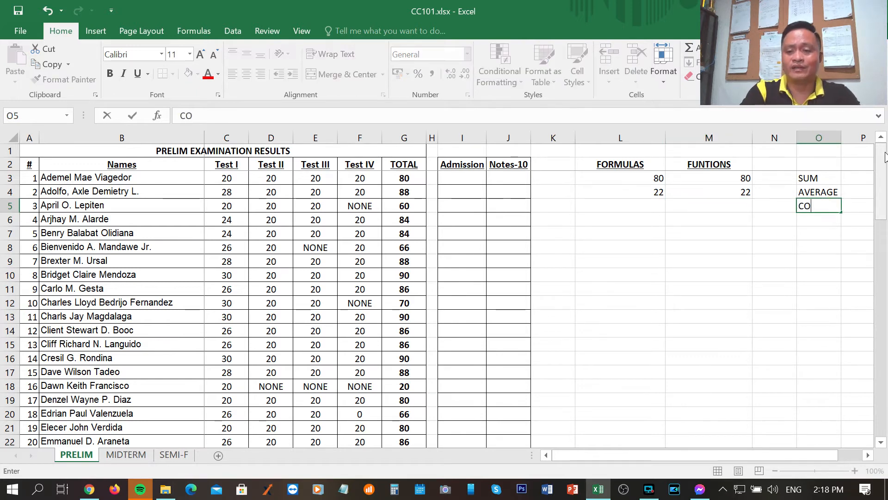
type("UNT")
key("Return")
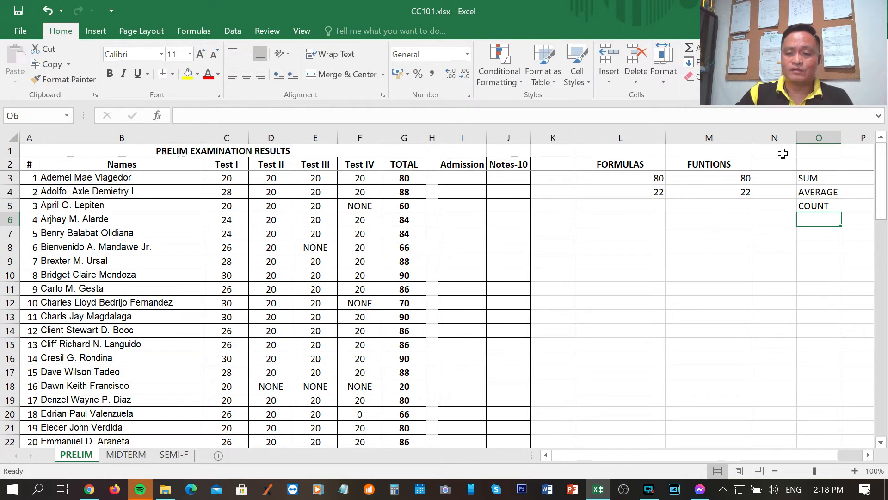
Examine the empty cells L5 and M5 and highlight the Test I and Test II scores in C3:D16
left_click(646, 209)
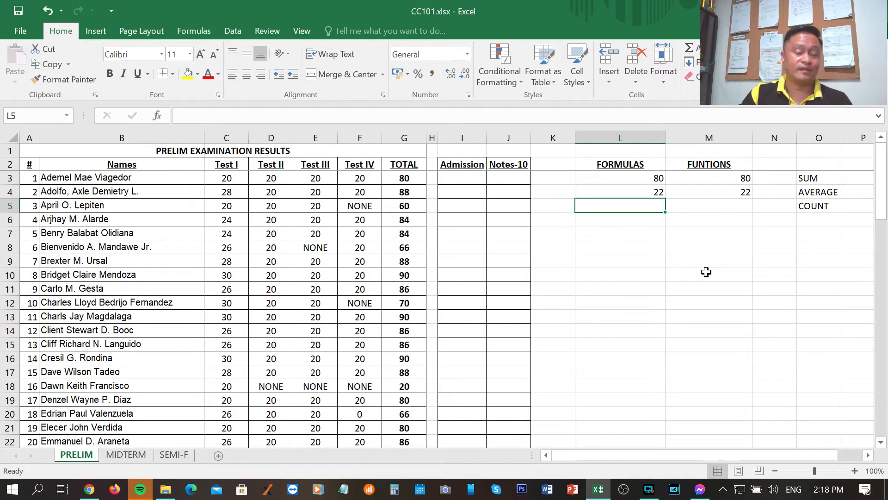
left_click(728, 205)
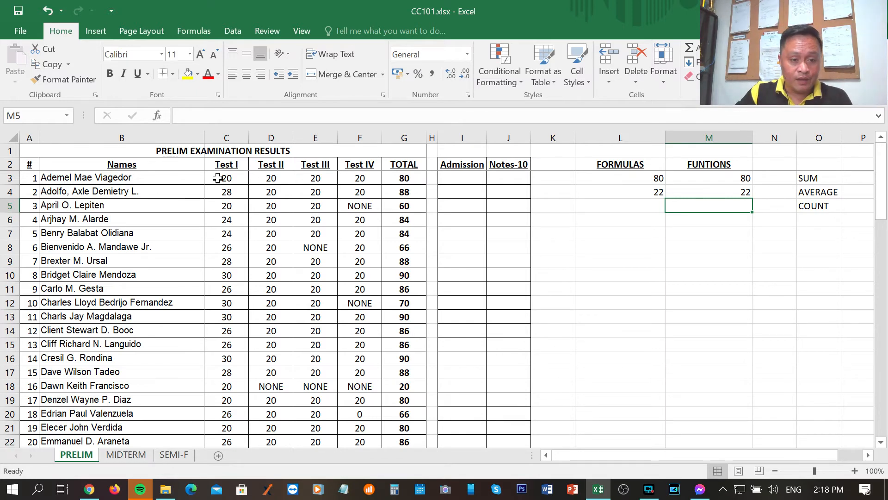
left_click_drag(218, 179, 270, 351)
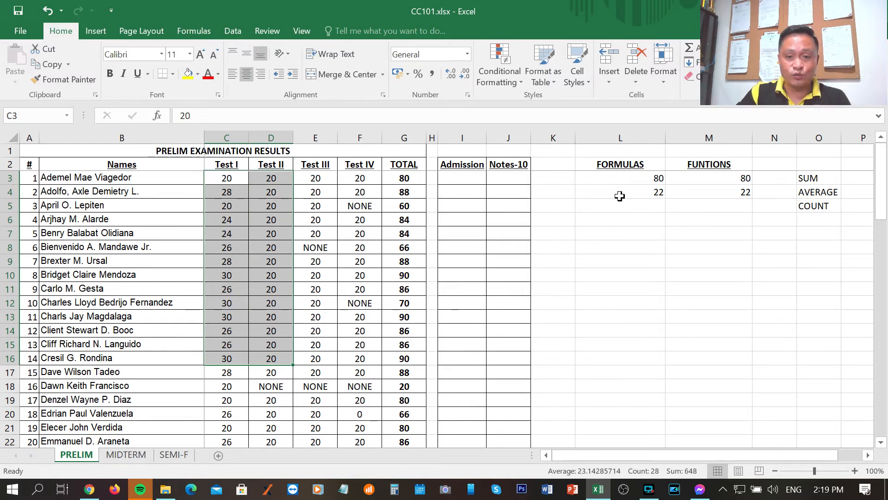
Count the numeric Test I and Test II scores in M5 with =COUNT(C5:D17), picking the range from the sheet
left_click(713, 205)
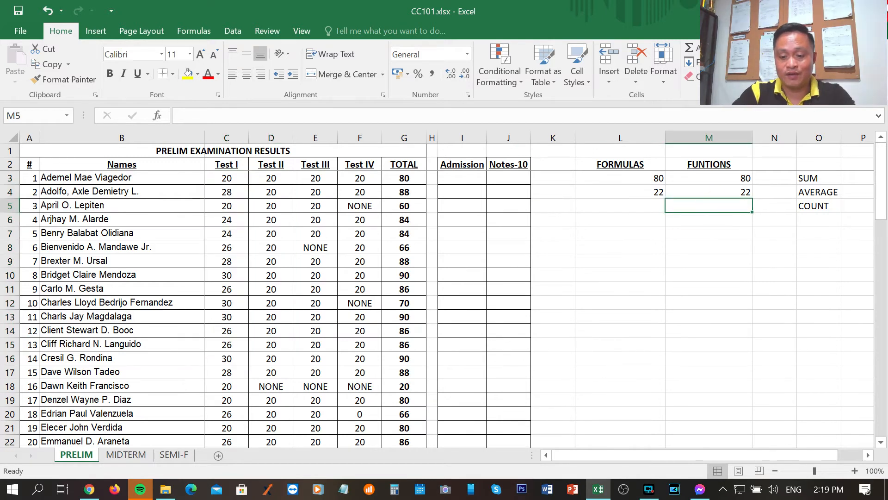
type("=COUNT")
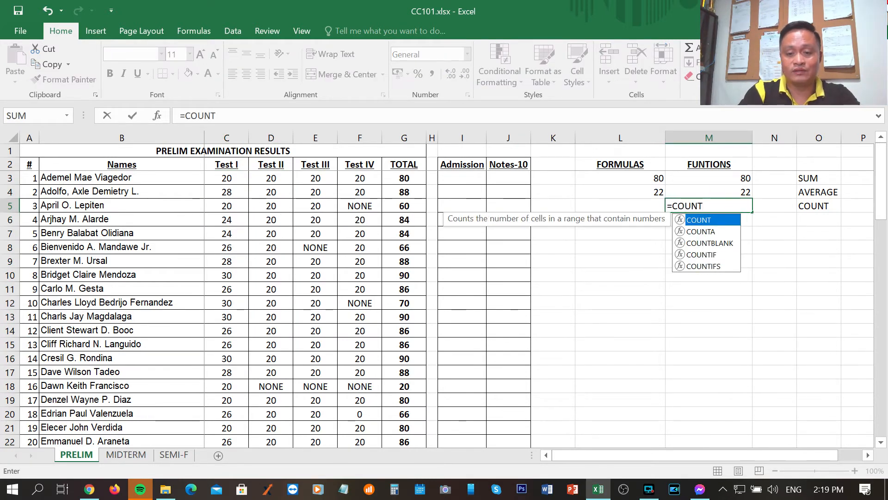
type("(")
key("Left")
key("Left")
key("Left")
key("Left")
key("Left")
key("Left")
key("Left")
key("Left")
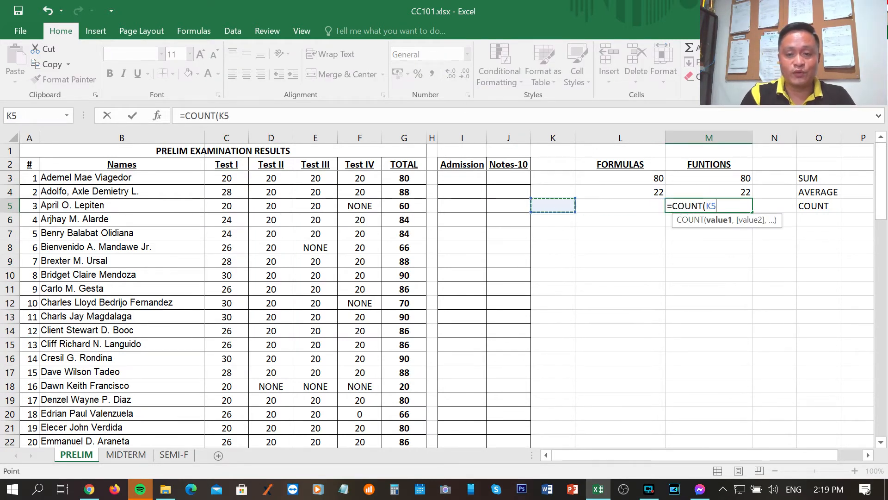
key("Left")
key("Left")
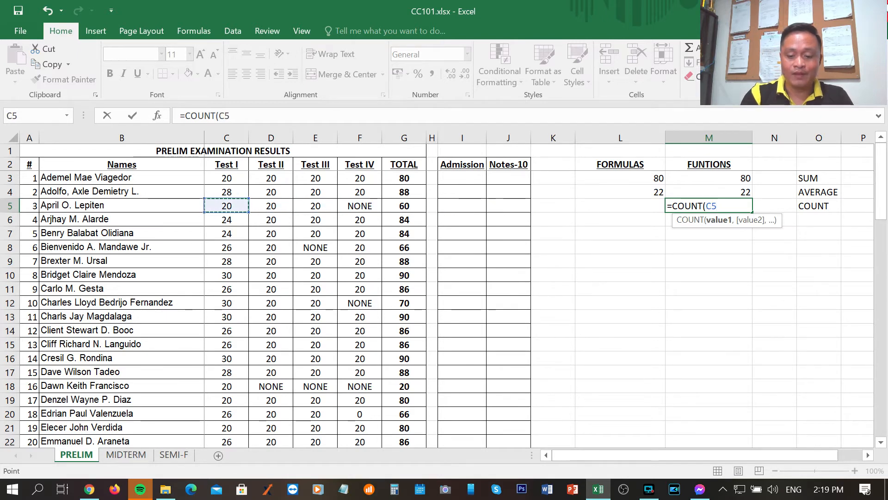
key("F8")
key("Right")
key("Right")
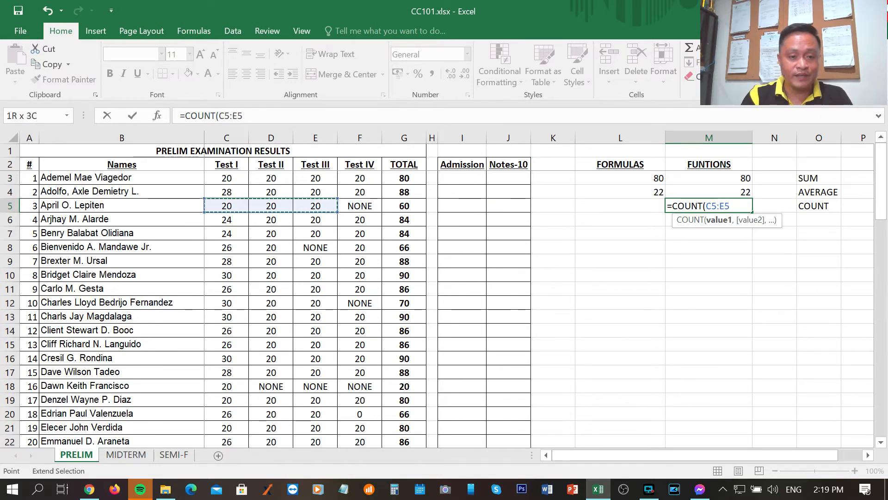
key("Left")
key("Down")
key("Down")
key("Down")
key("Down")
key("Down")
key("Down")
key("Down")
key("Down")
key("Down")
key("Down")
key("Down")
key("Down")
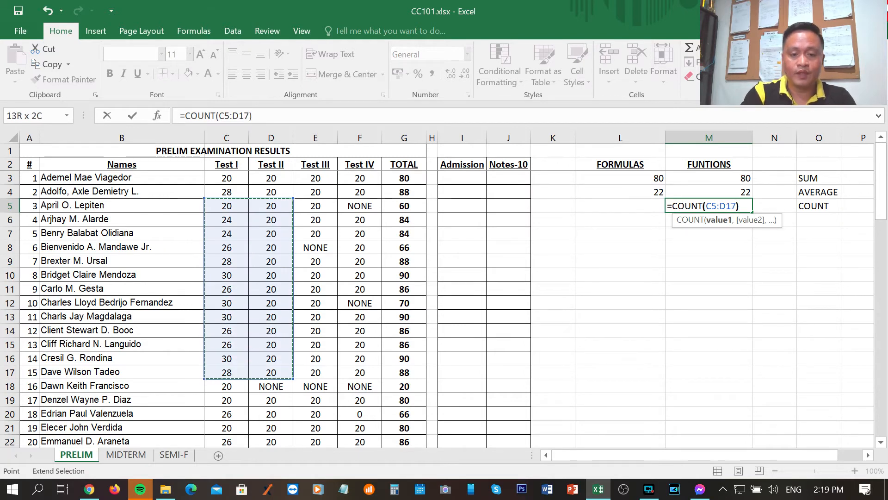
type(")")
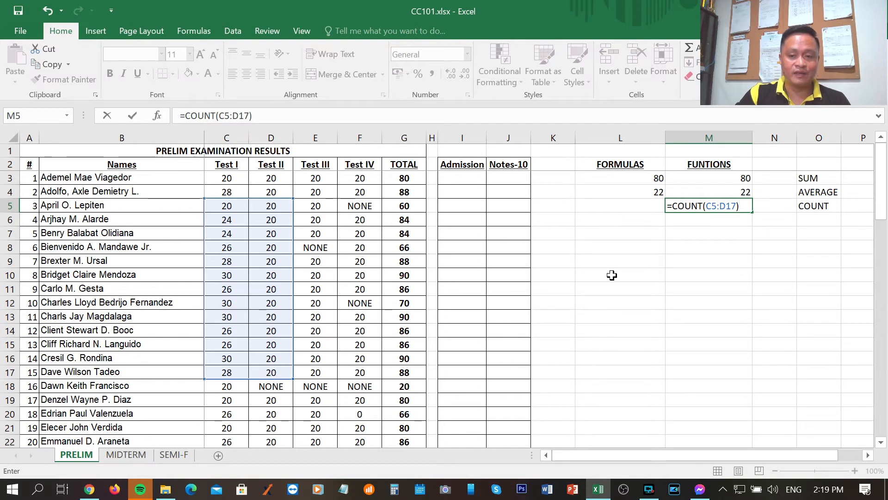
key("Return")
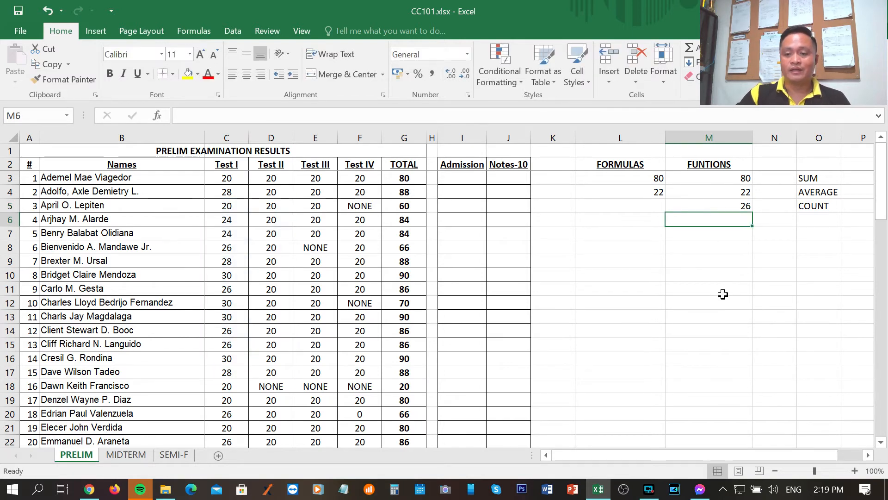
left_click(724, 294)
left_click(723, 233)
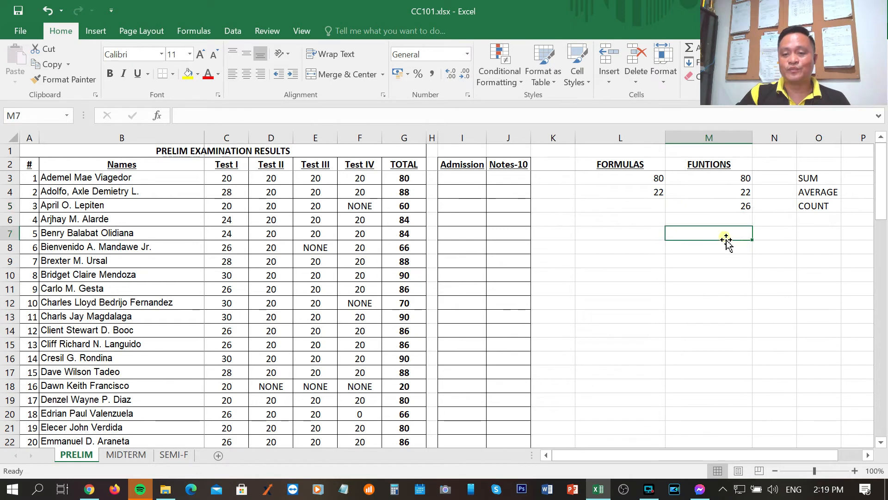
Try counting the student names in M8 with =COUNT(B3:B17), picking the range from the sheet, and clear the cell
left_click(732, 204)
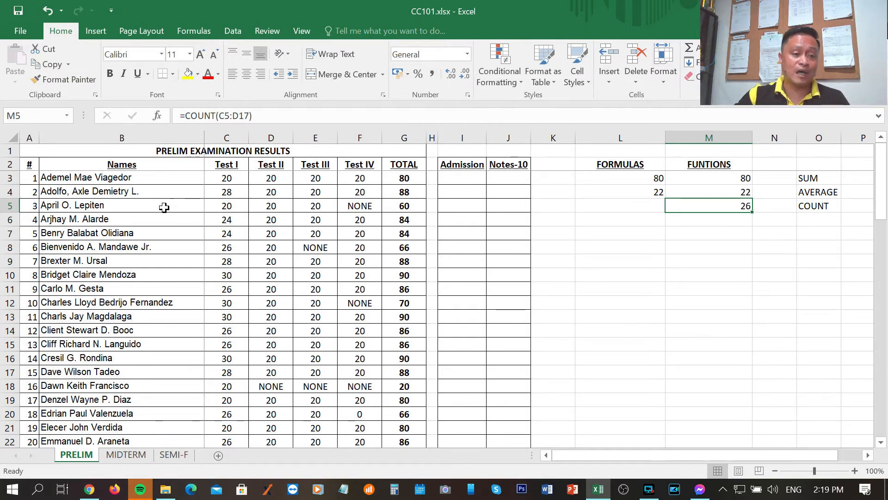
left_click_drag(83, 178, 88, 374)
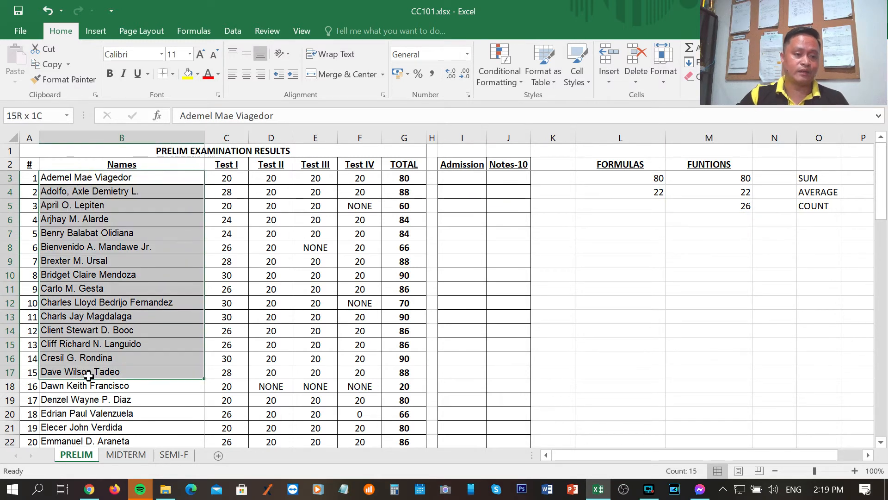
left_click(711, 250)
type("=COUN")
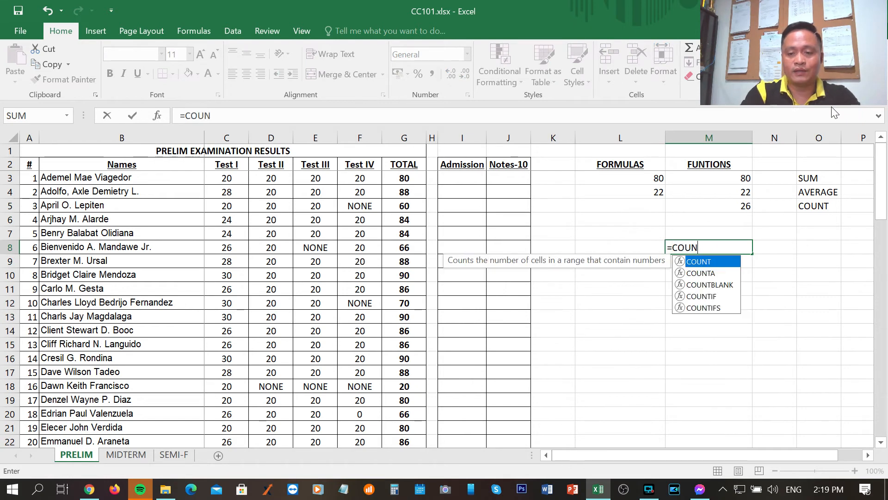
type("T(")
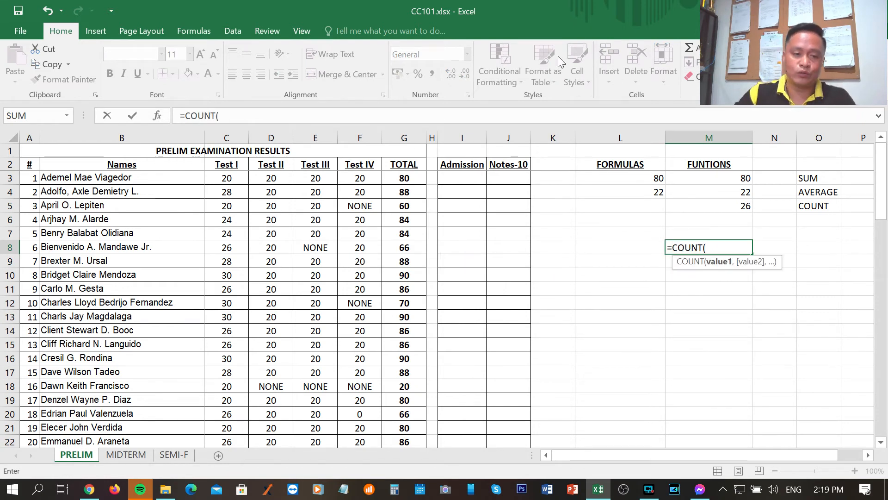
left_click_drag(86, 178, 94, 372)
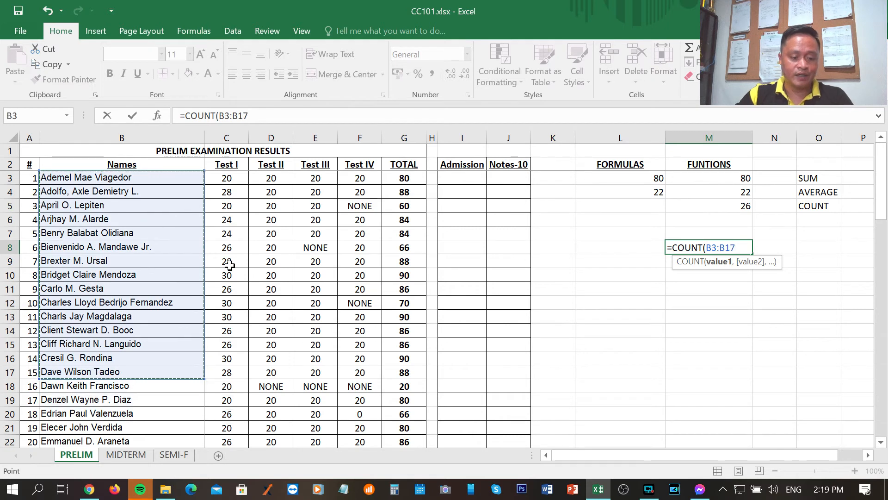
type(")")
key("Return")
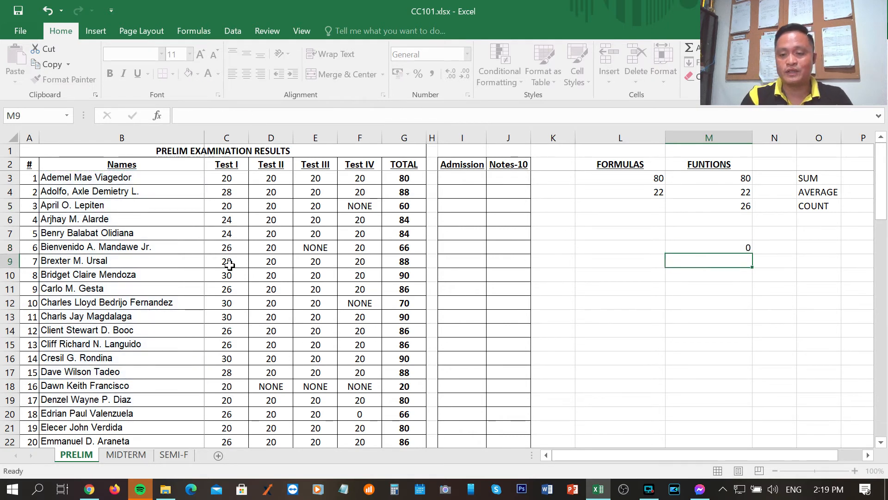
key("Up")
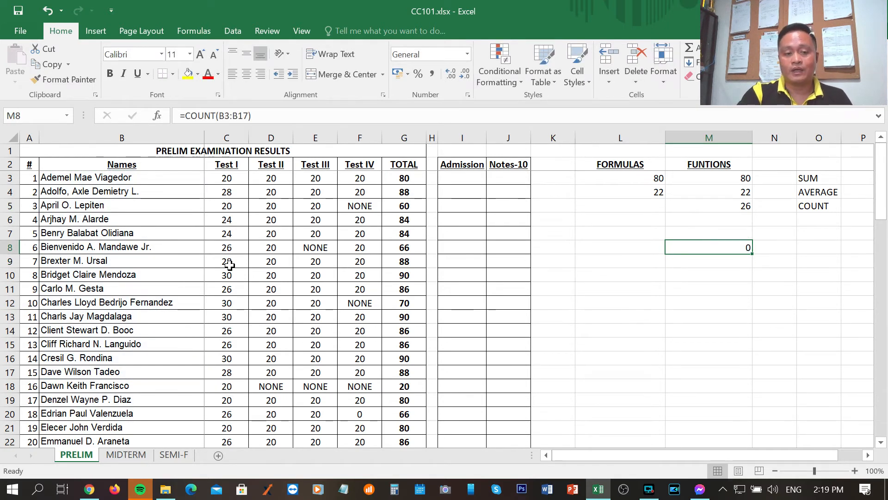
key("Delete")
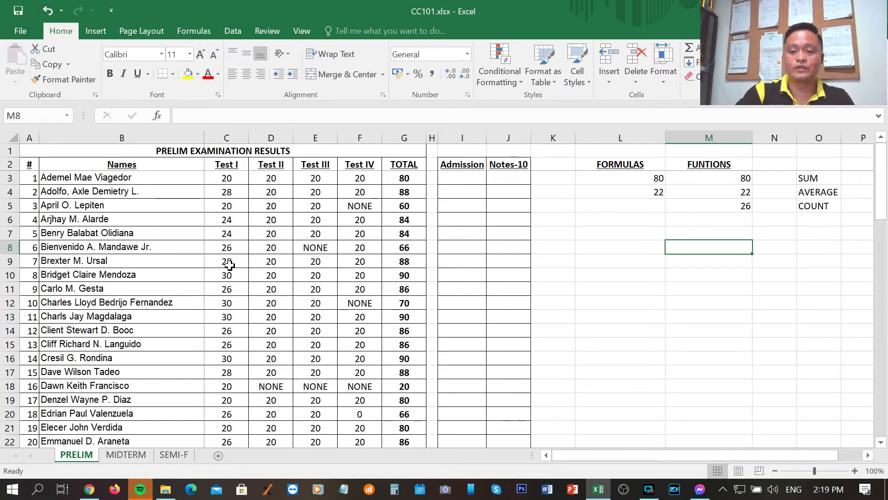
Recount the Test I and Test II scores in M5 with =COUNT(C3:D17), starting from the first student's row
left_click_drag(222, 180, 264, 360)
left_click(534, 311)
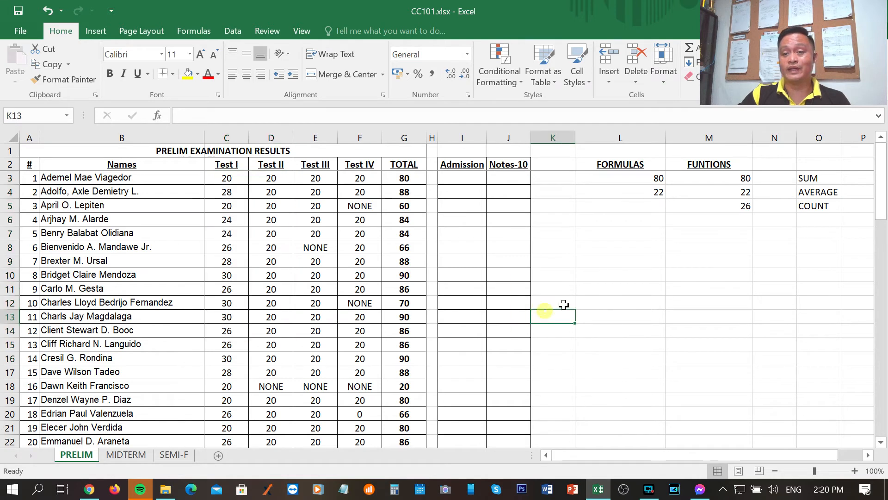
left_click(741, 205)
type("=COUNT(")
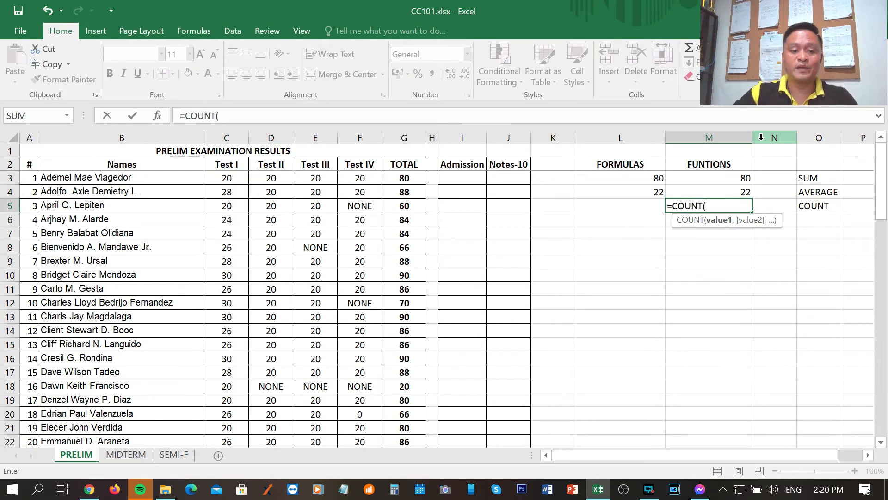
left_click_drag(222, 178, 276, 370)
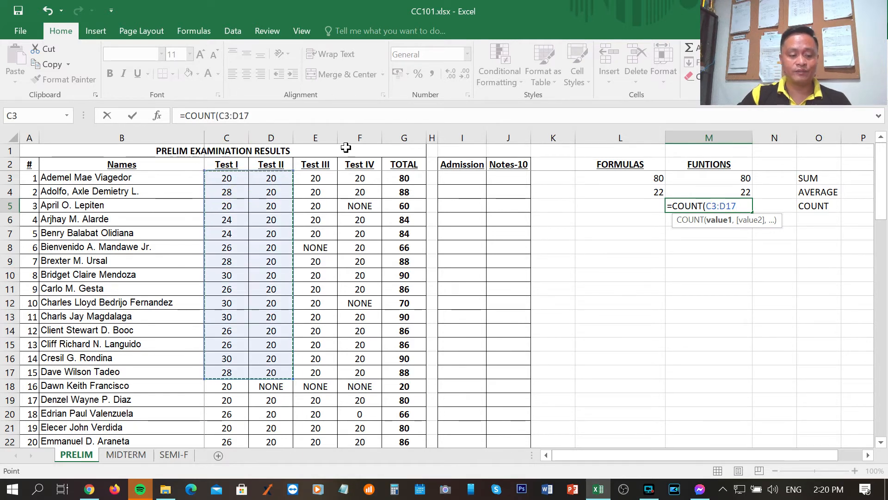
type(")")
key("Return")
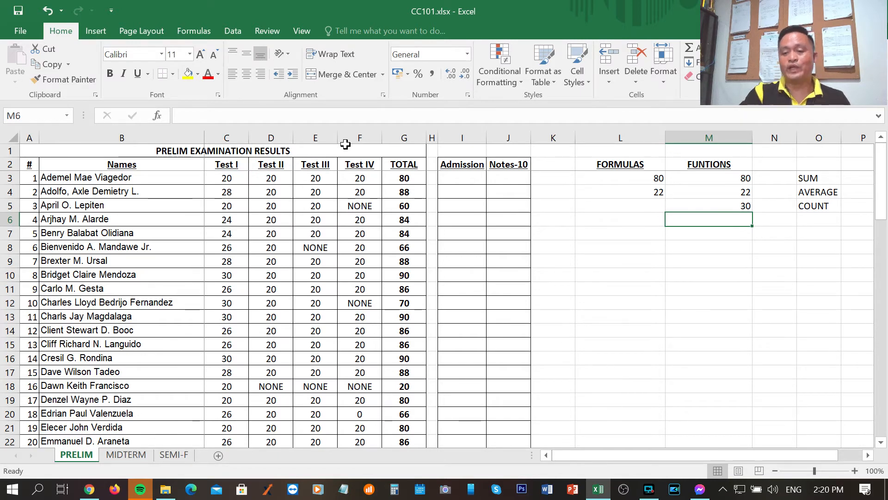
Try the entry none in L5 under FORMULAS for the COUNT row, and leave the cell empty
key("Up")
key("Left")
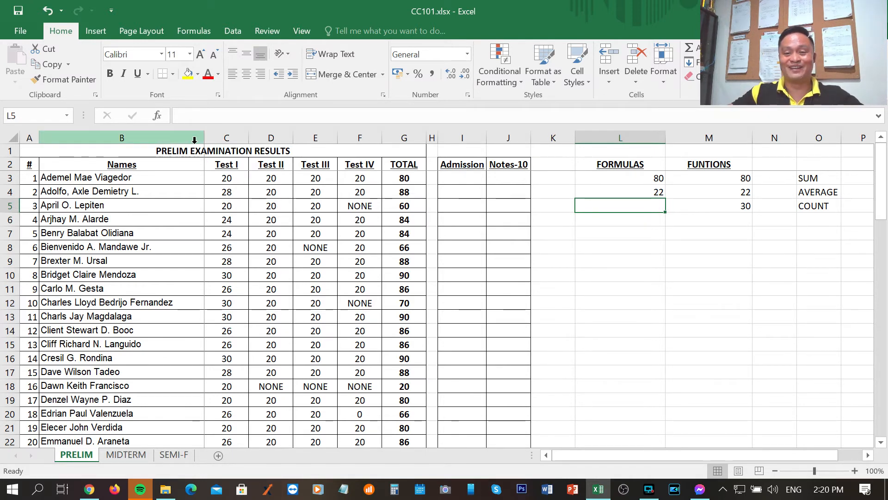
type("none")
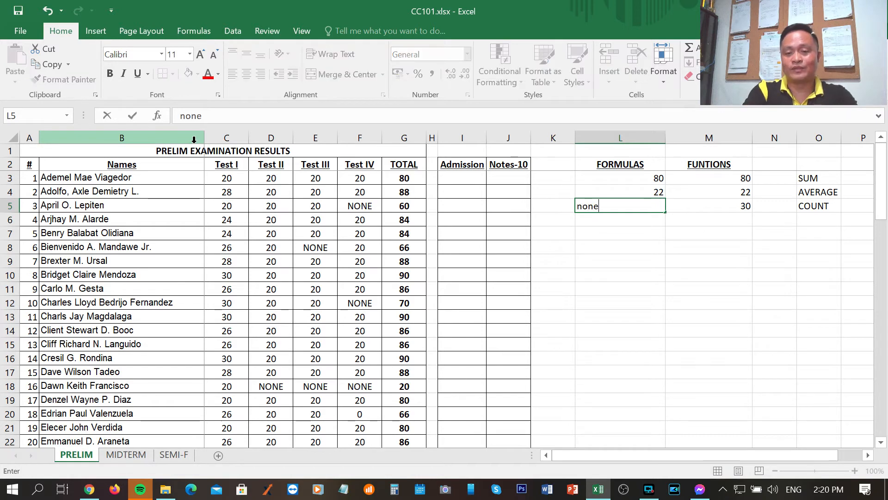
key("Return")
key("Up")
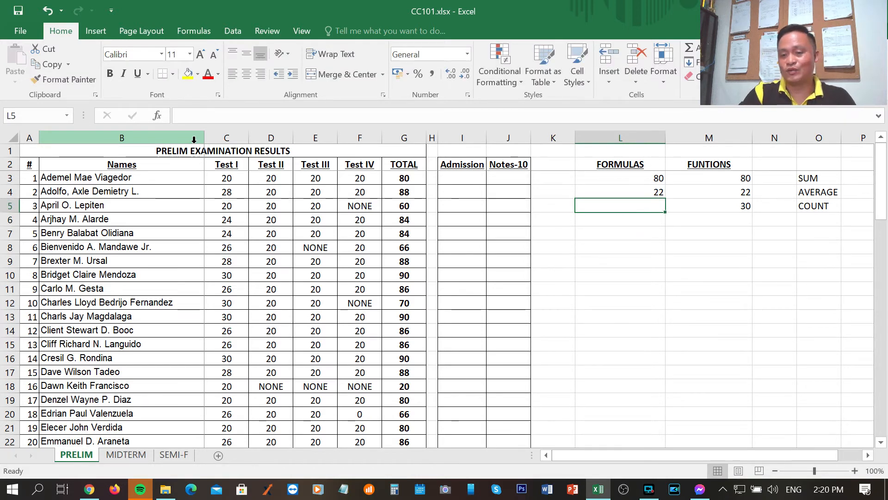
key("Return")
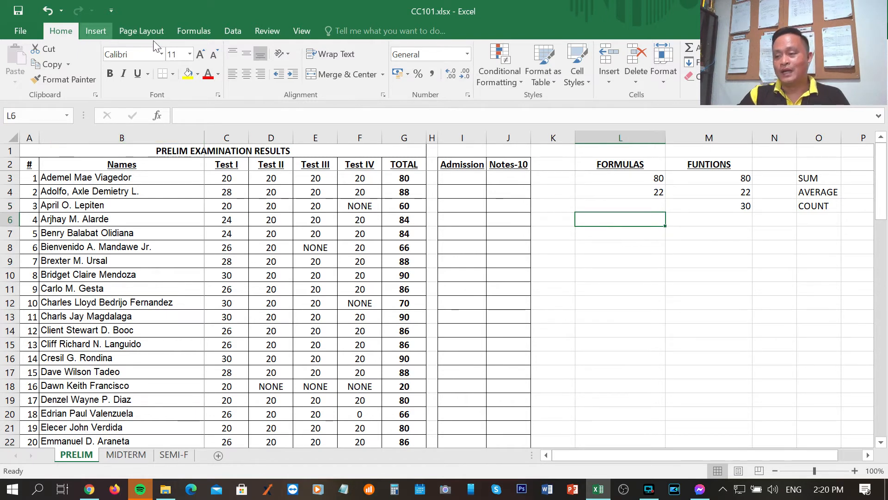
Label row 6 as MAXIMUM in O6, below COUNT
left_click(820, 223)
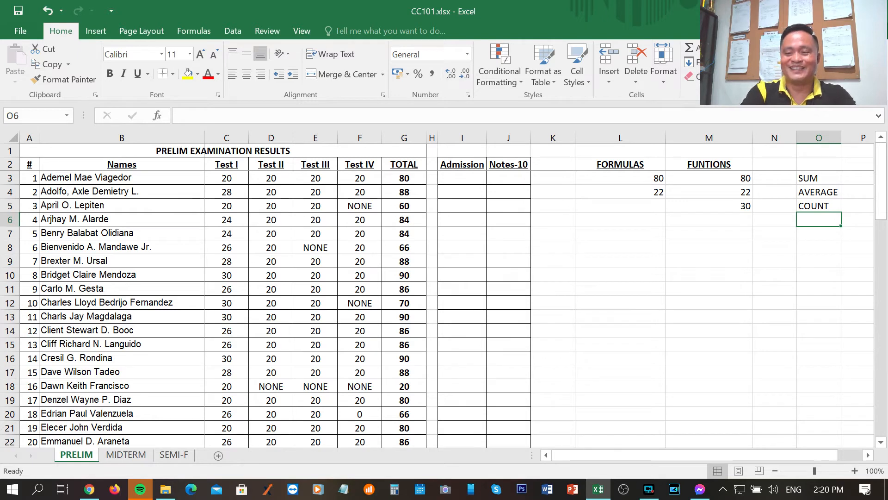
type("MAXIMU")
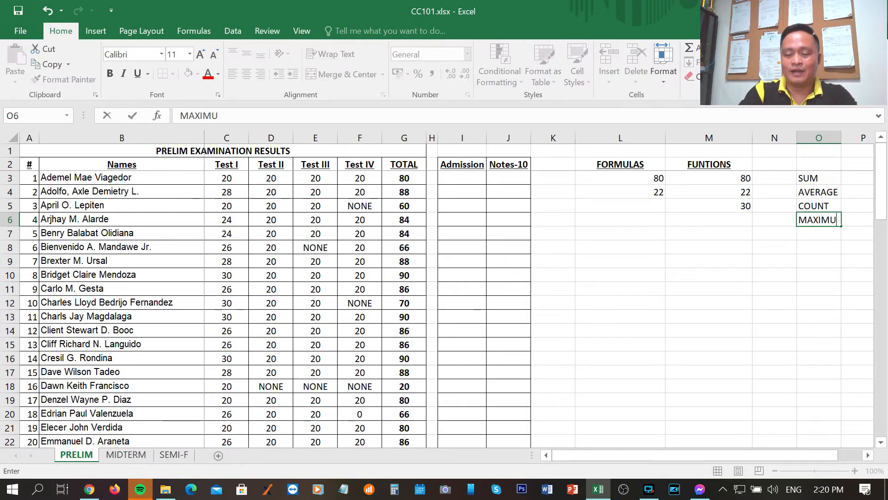
key("Return")
key("Up")
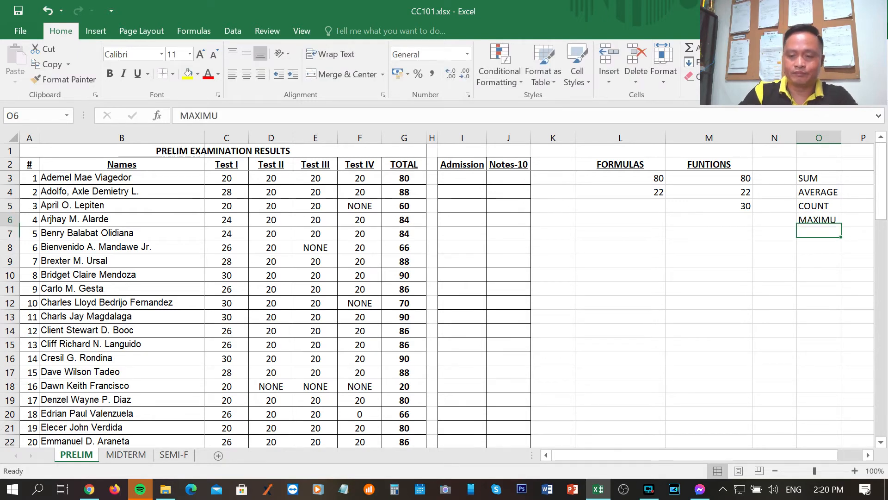
type("MA")
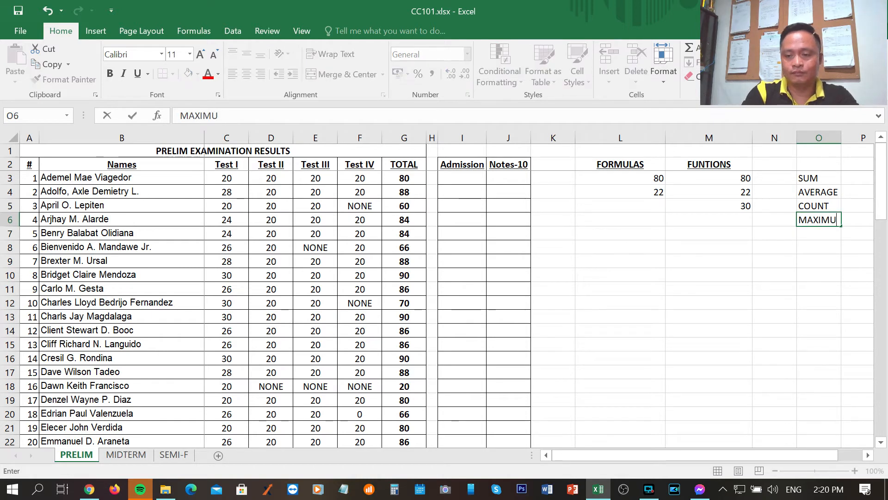
key("Return")
key("Up")
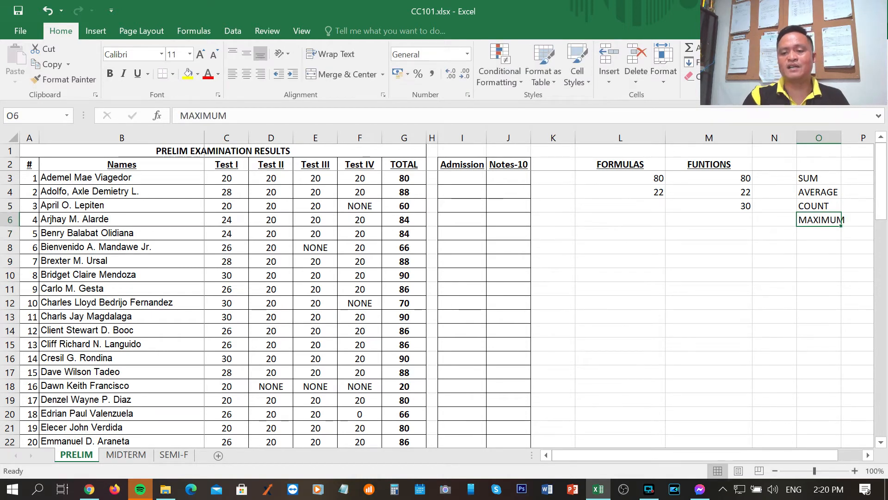
Examine the empty M6 and L6 cells and look through the Test I scores down column C
key("Left")
key("Left")
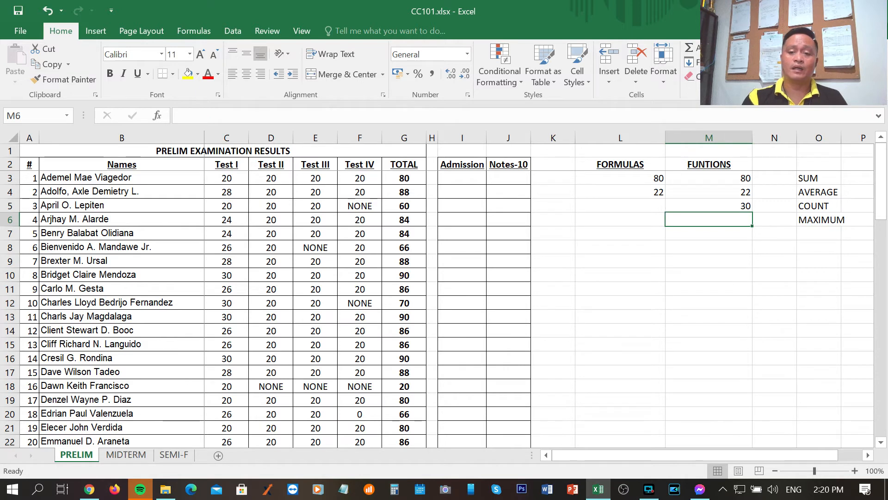
key("Left")
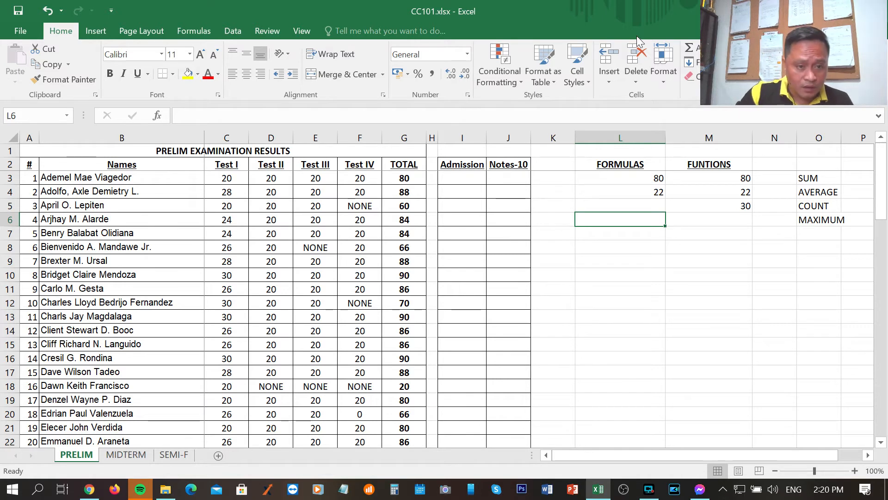
left_click(219, 178)
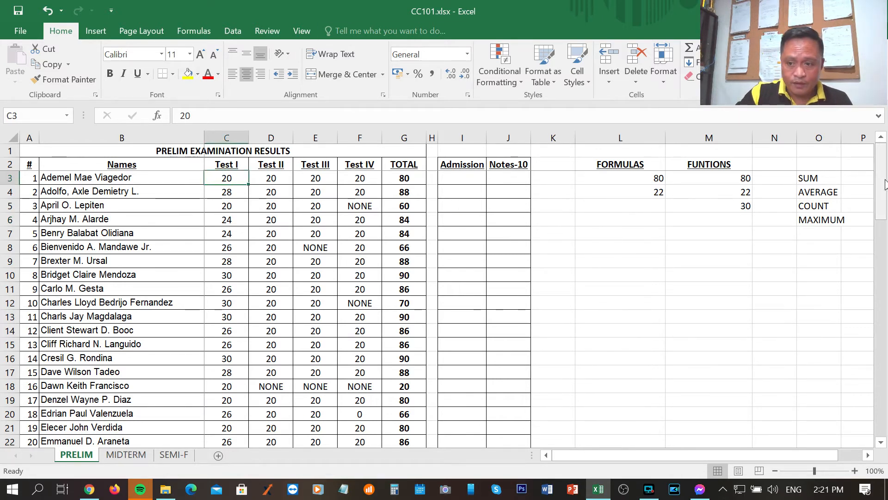
left_click_drag(881, 186, 885, 237)
scroll(401, 402, "down", 4)
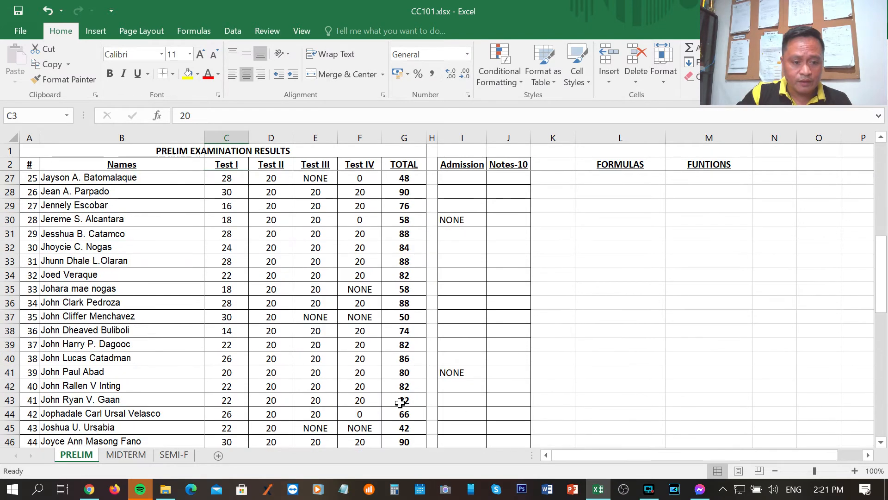
left_click_drag(235, 181, 238, 400)
scroll(661, 292, "up", 16)
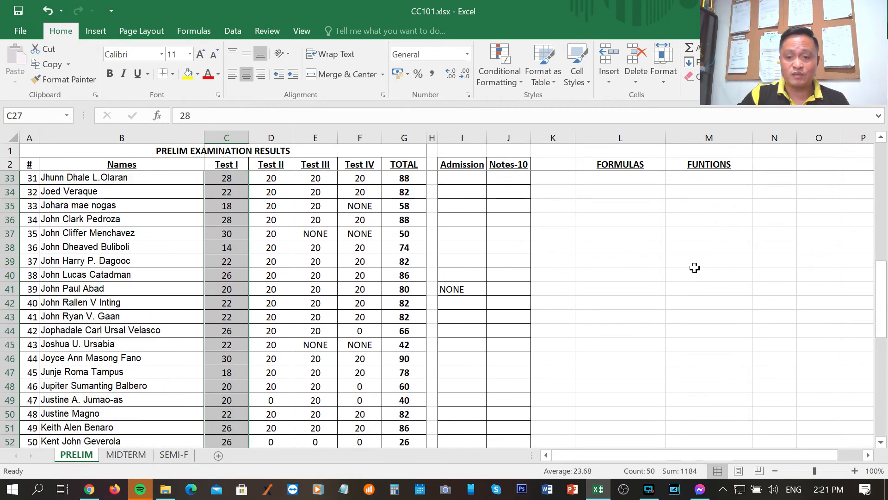
left_click(238, 236)
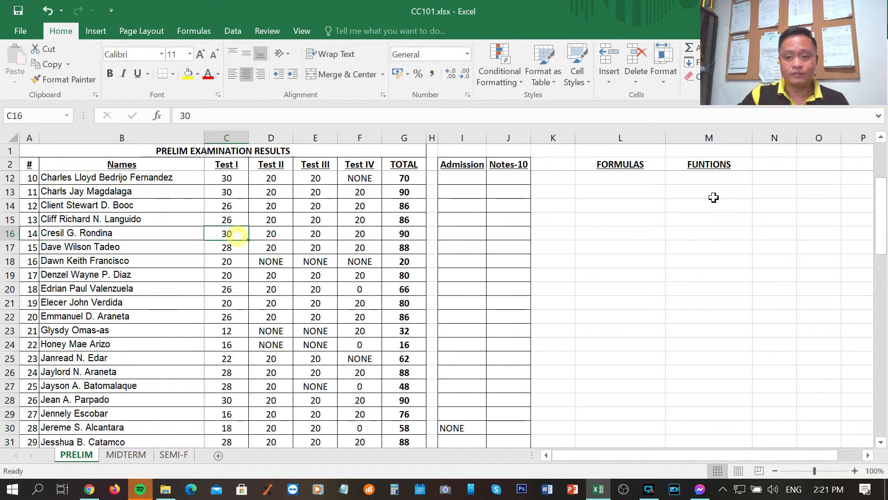
scroll(712, 222, "up", 3)
Try to find the highest Test I score in M6 with =MAXIMUM(C3:C76), picking the range from the sheet
left_click(741, 219)
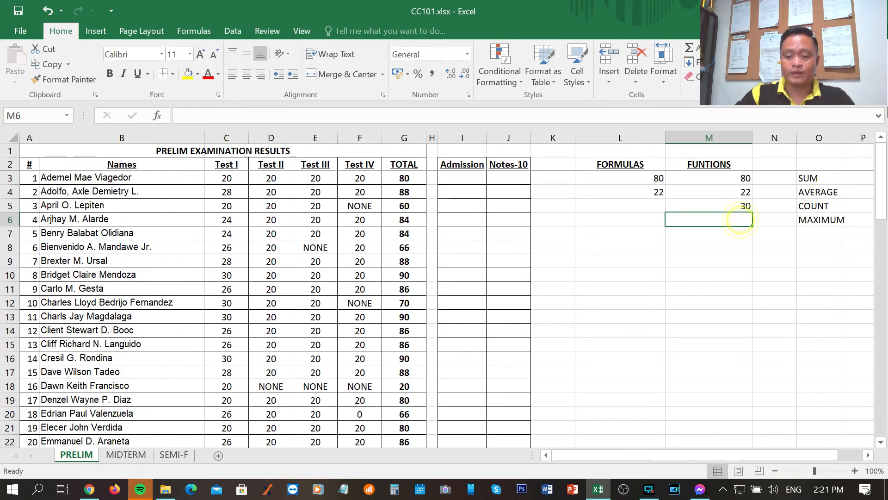
type("=MAXIMUM(")
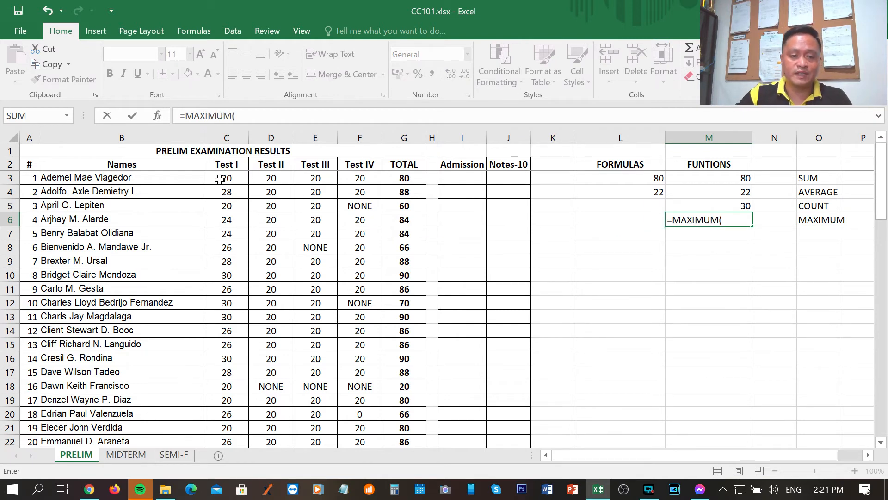
left_click_drag(241, 179, 231, 400)
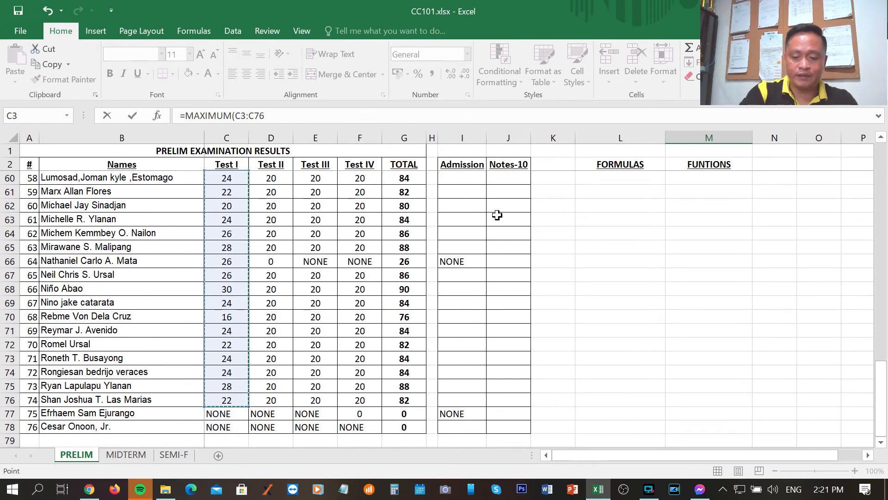
type(")")
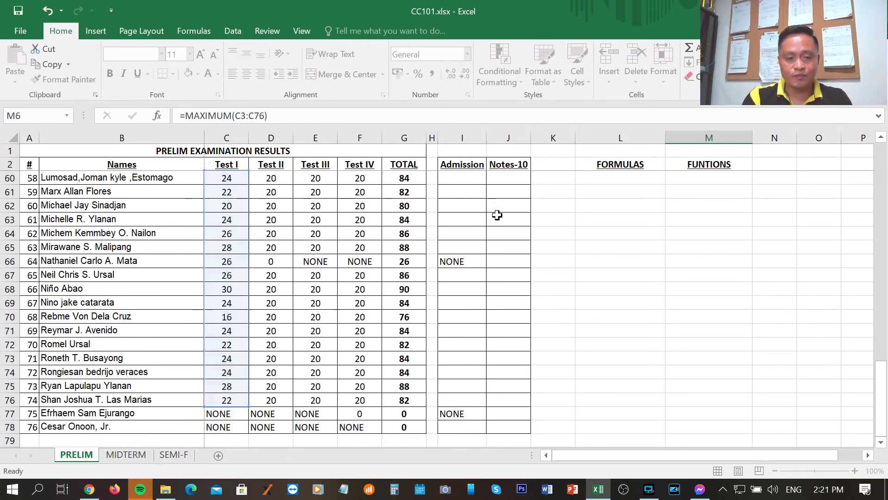
key("Return")
scroll(707, 283, "up", 2)
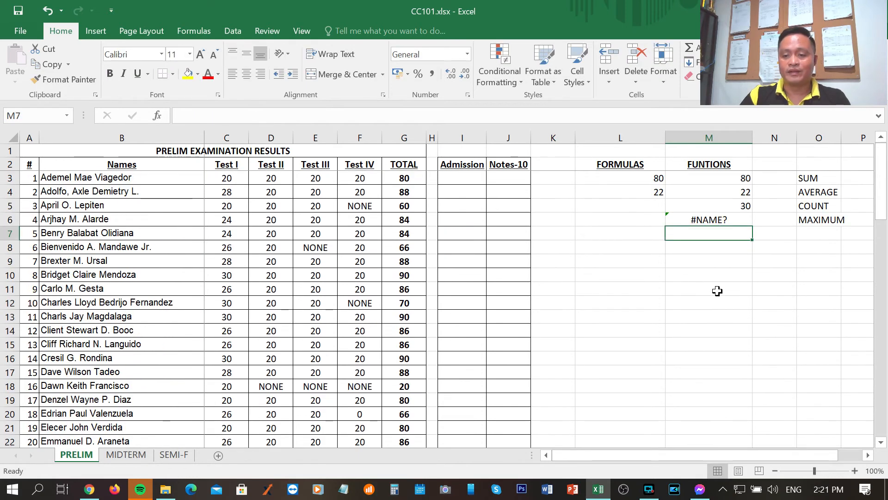
Replace the M6 formula with =MAX(C3:C76), picking the Test I range from the sheet
left_click(724, 221)
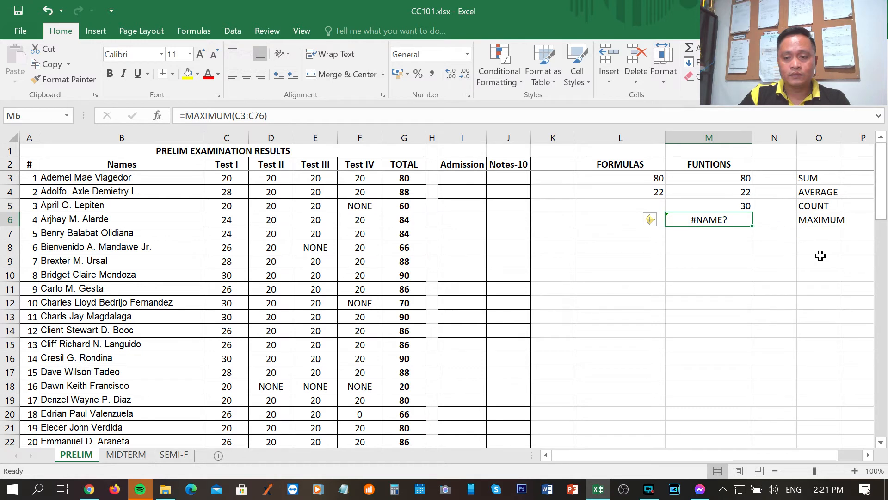
type("=")
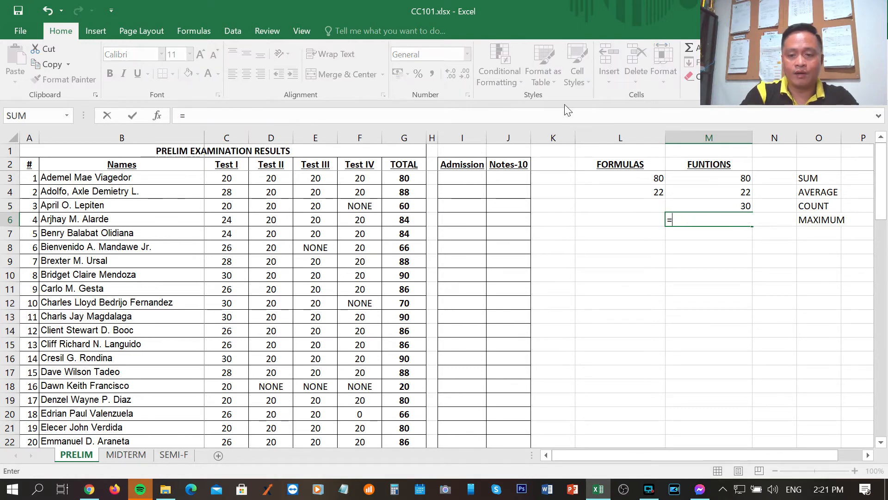
type("MAX(")
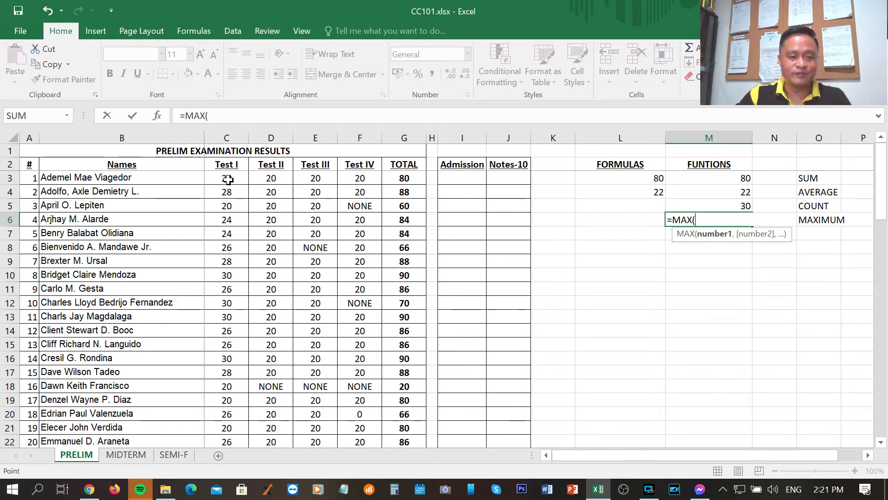
left_click_drag(228, 179, 230, 399)
type(")")
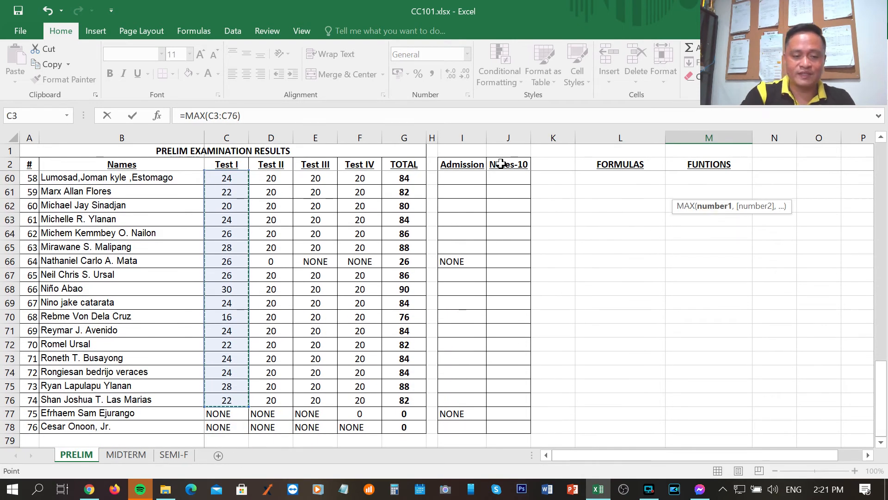
key("Return")
scroll(640, 253, "up", 19)
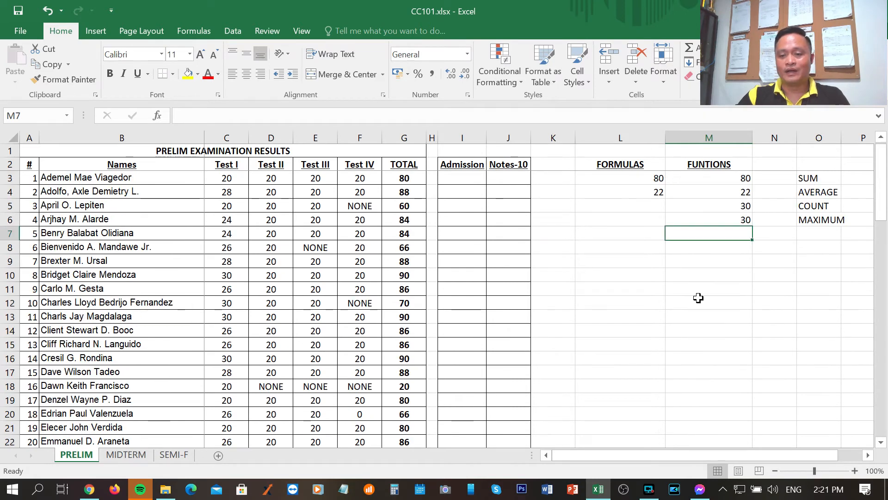
Check the MAX formula in M6 against the highest Test I scores down column C
left_click(729, 277)
left_click(744, 221)
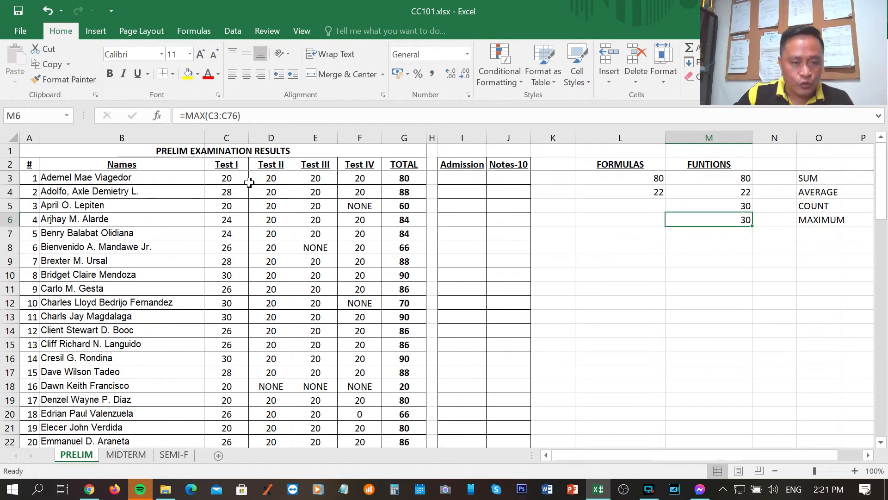
left_click(237, 276)
scroll(236, 287, "down", 6)
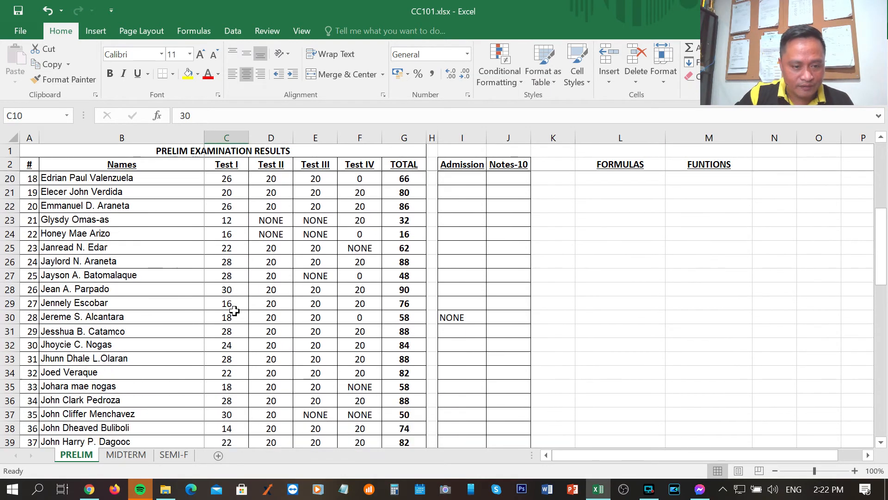
scroll(235, 310, "down", 1)
left_click(239, 275)
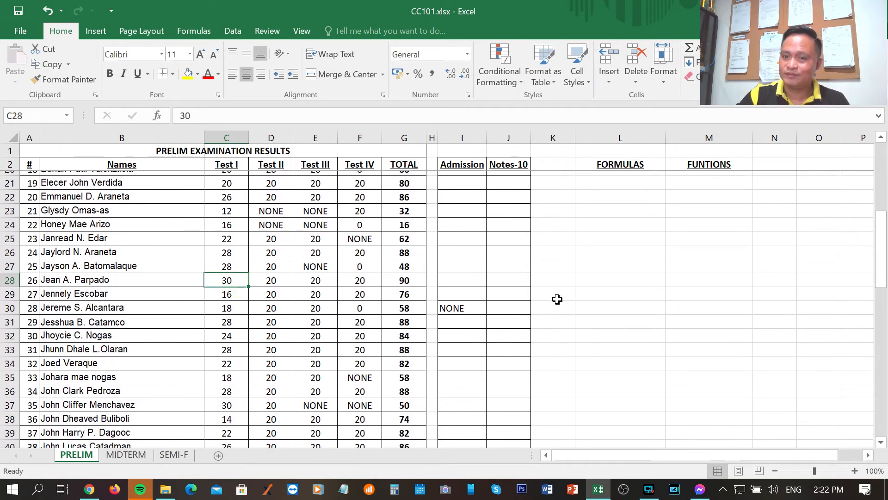
Label row 7 as MINIMUM in O7, below MAXIMUM
scroll(601, 296, "up", 6)
left_click(830, 234)
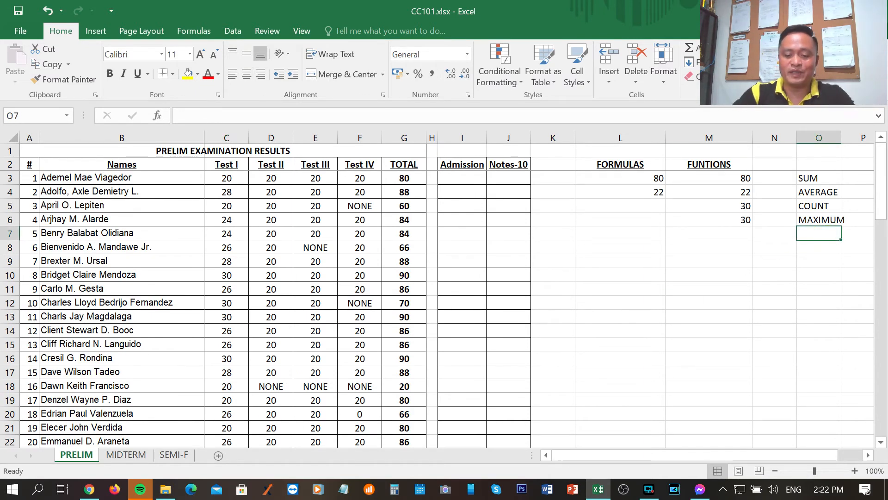
type("MINIMU")
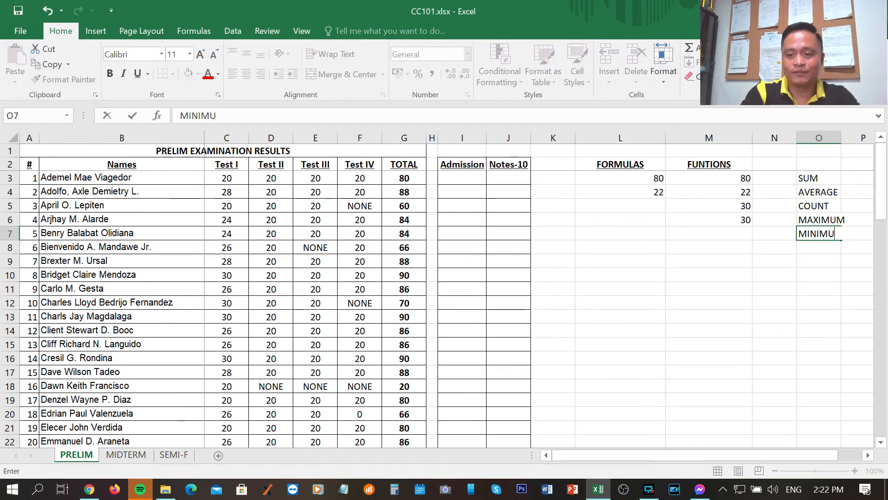
type("M")
key("Return")
Find the lowest Test I score in M7 under FUNTIONS with =MIN(C3:C76), picking the range from the sheet
key("Up")
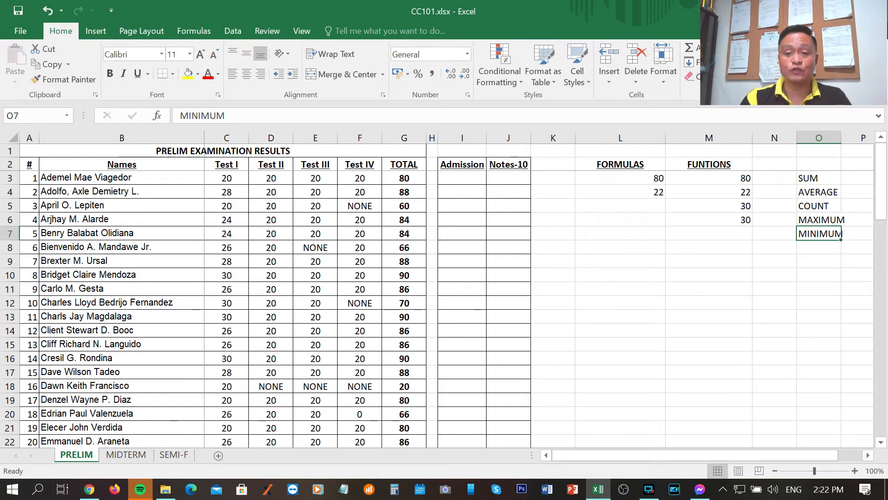
key("Left")
key("Left")
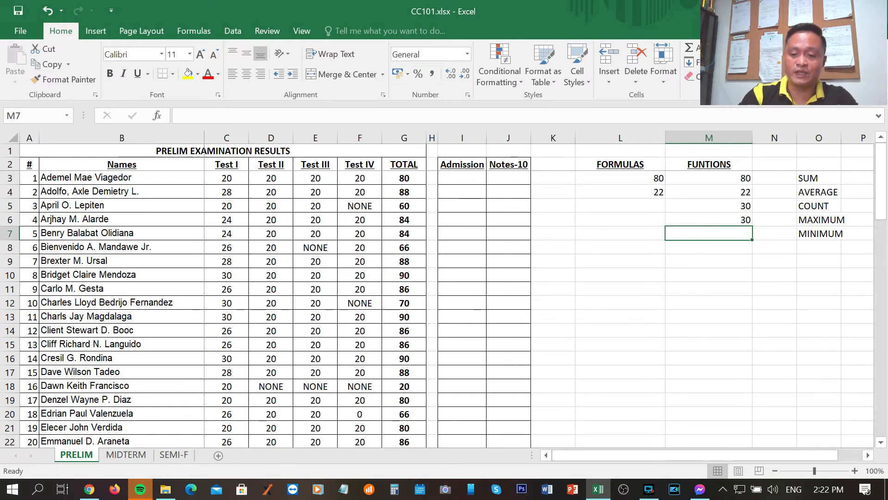
type("=MIN")
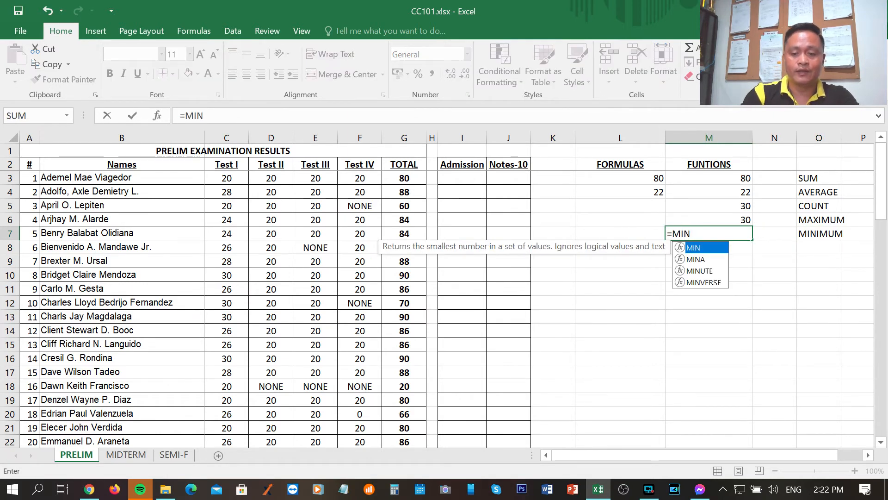
type("(")
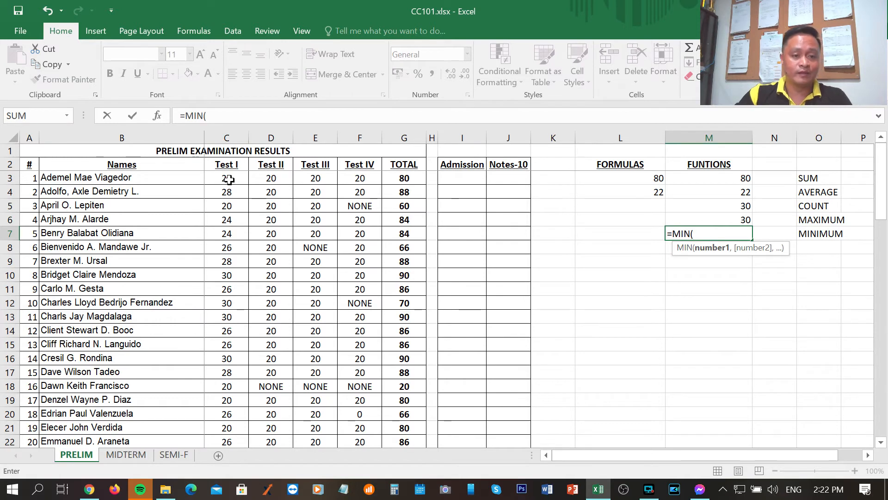
left_click_drag(229, 180, 228, 402)
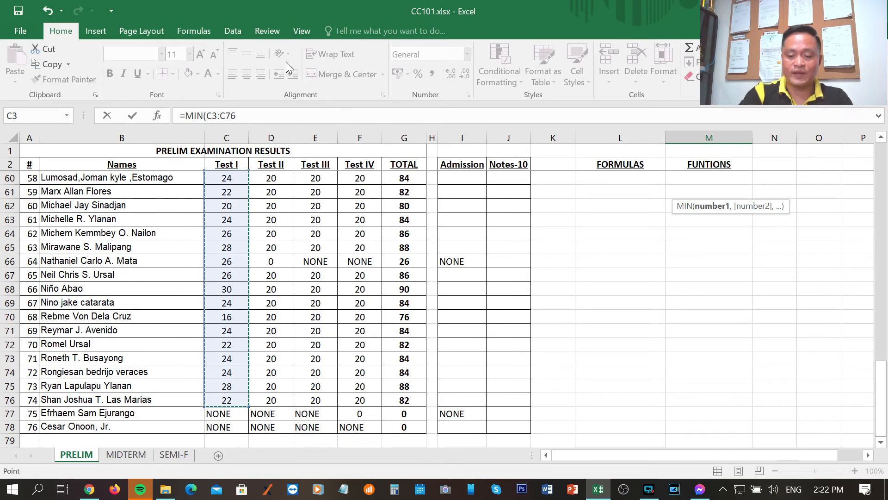
key("Return")
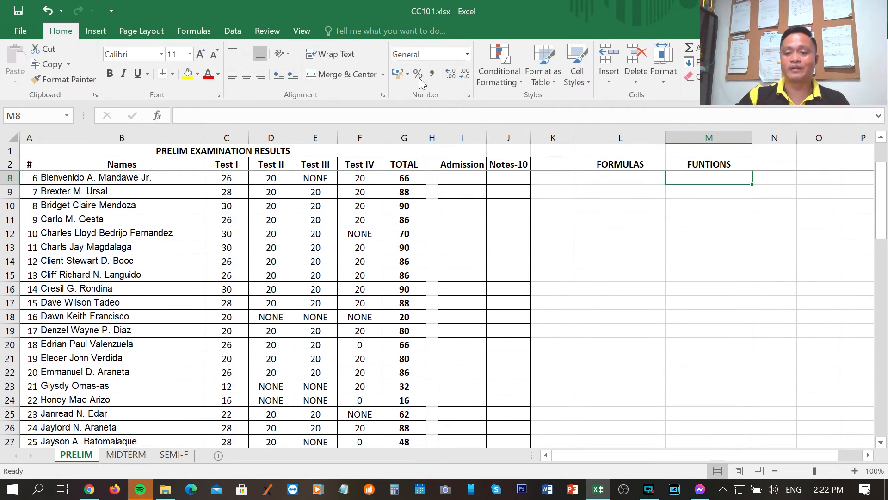
scroll(671, 295, "up", 2)
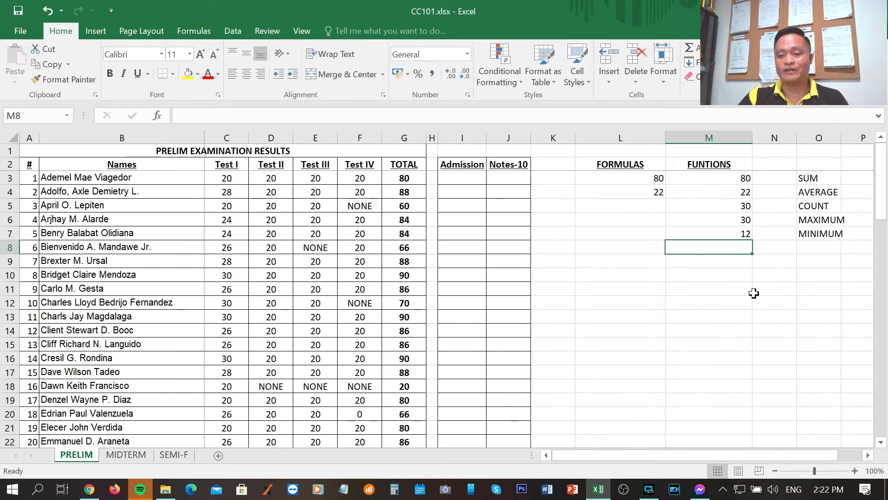
Compare the MAXIMUM and MINIMUM cells M6 and M7 with the Test I scores in column C
left_click(735, 235)
left_click(726, 219)
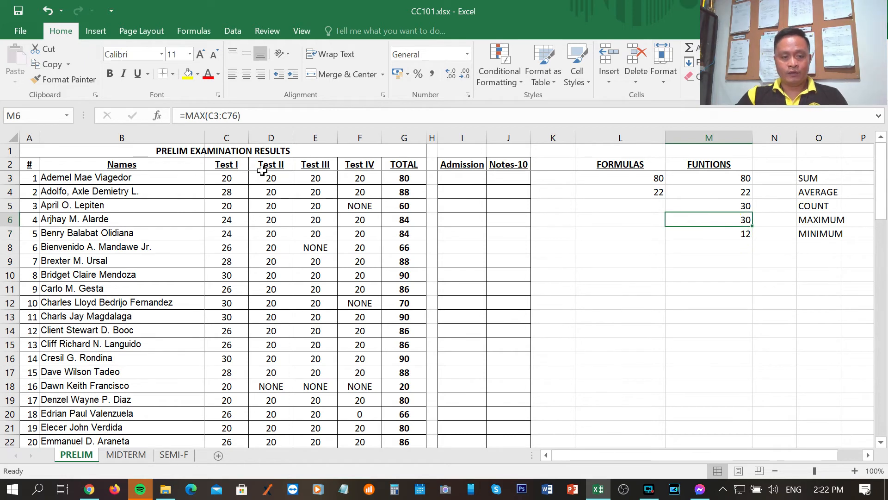
left_click(224, 135)
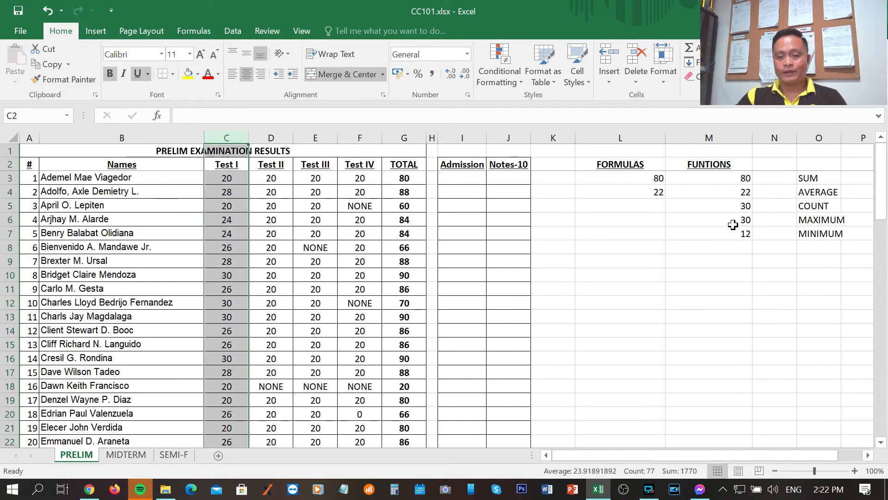
left_click(720, 216)
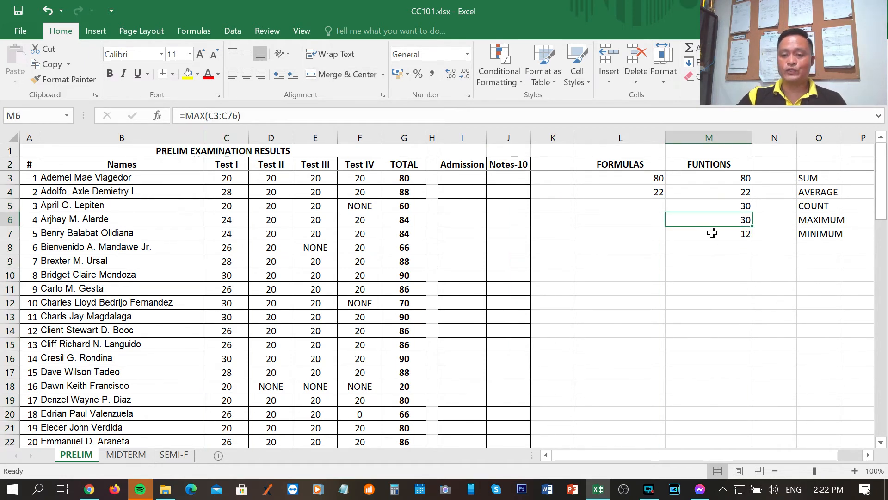
left_click(712, 233)
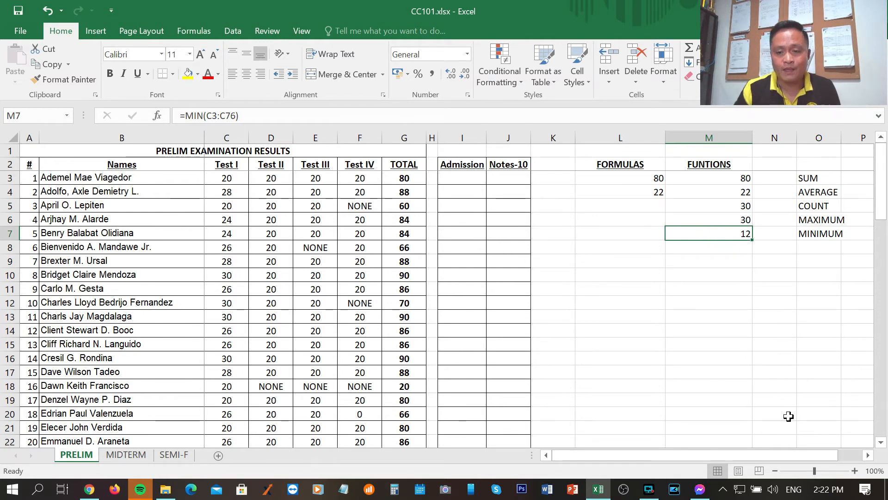
Inspect the MAX and MIN formulas in M6 and M7, and the empty FORMULAS cells L5:L7 beside them
left_click(731, 217)
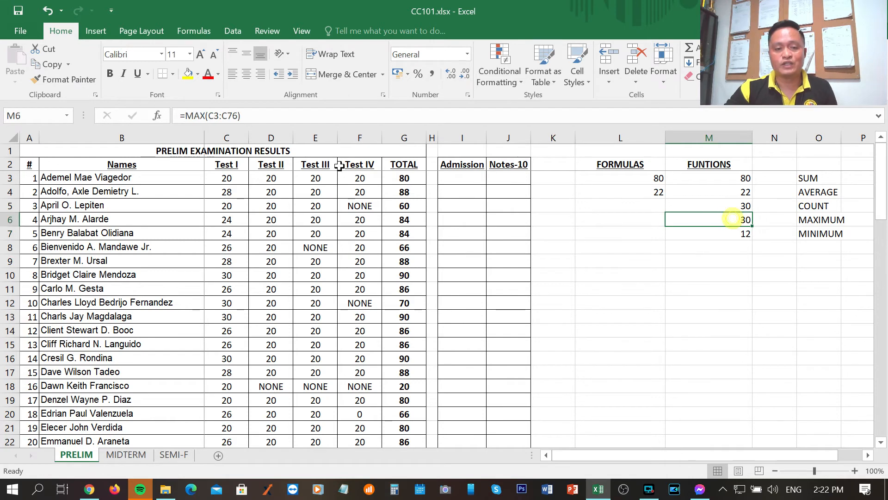
double_click(191, 116)
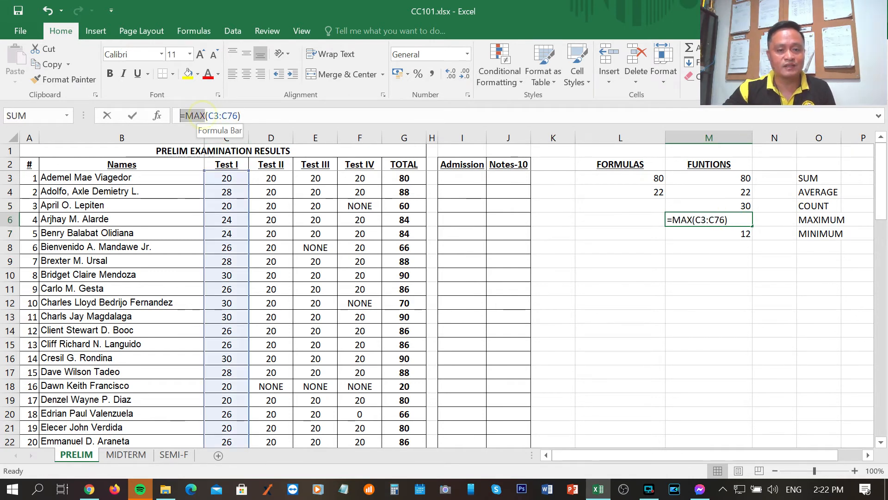
left_click(638, 289)
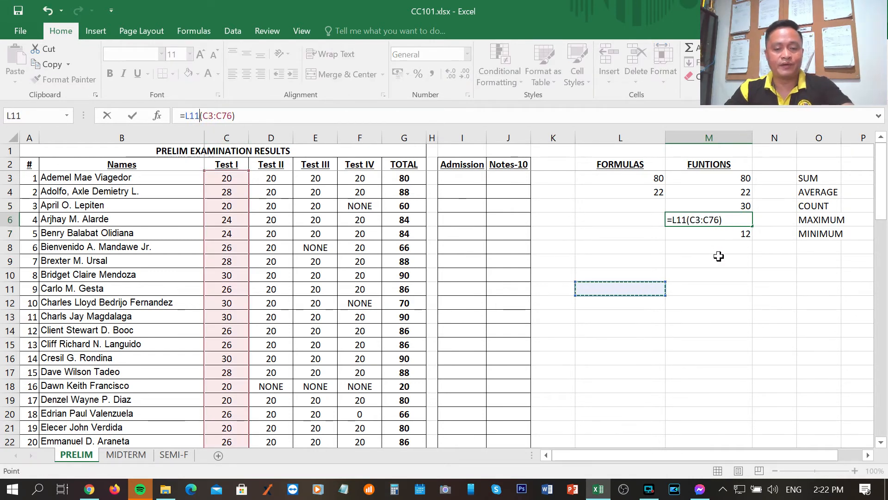
key("Escape")
double_click(729, 234)
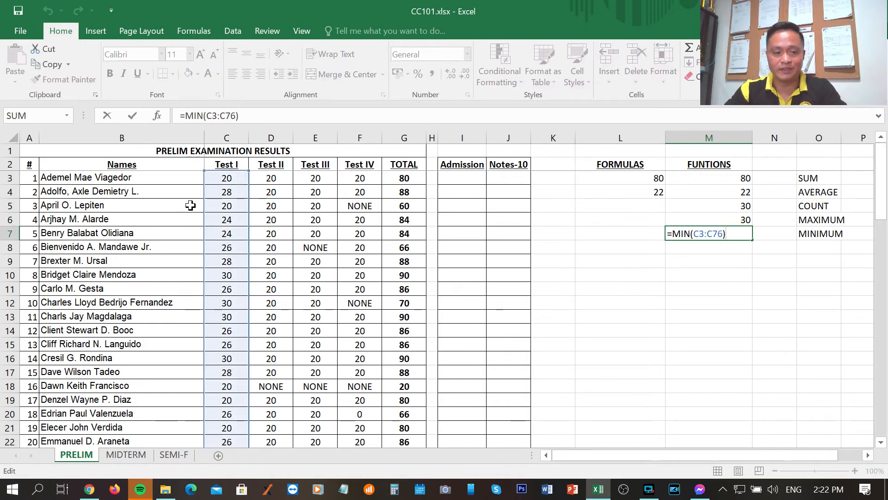
left_click(718, 285)
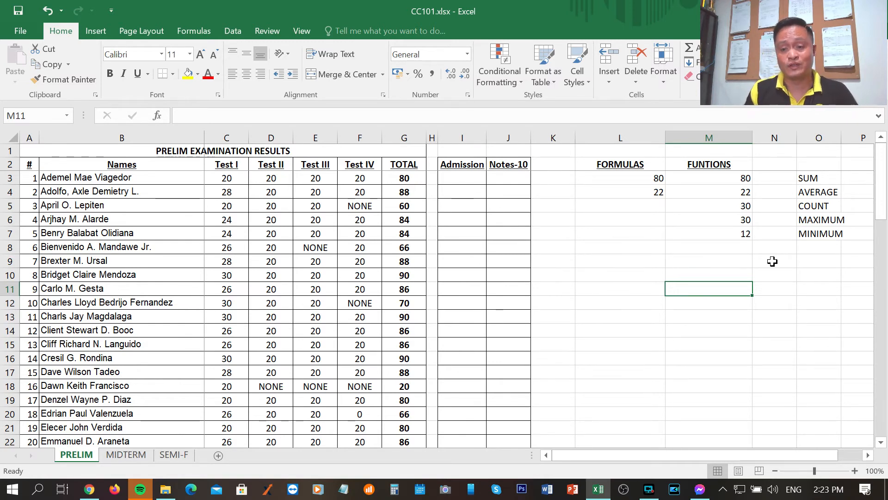
left_click_drag(647, 206, 649, 235)
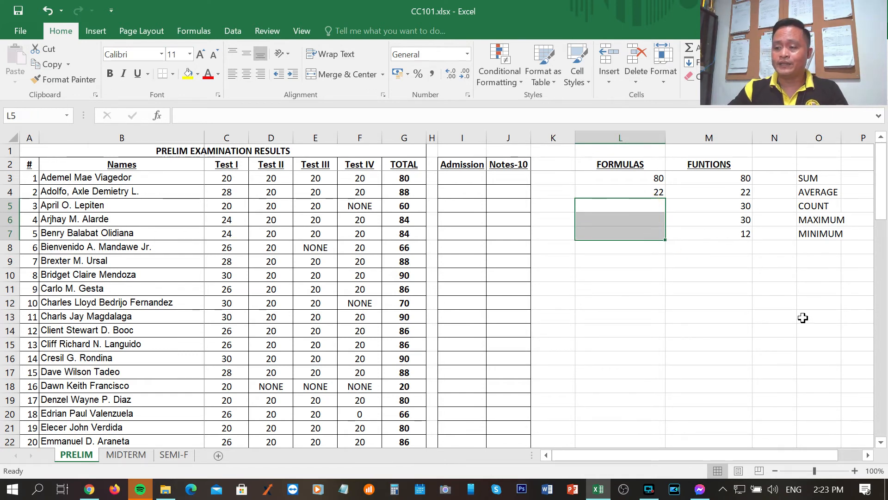
left_click(821, 246)
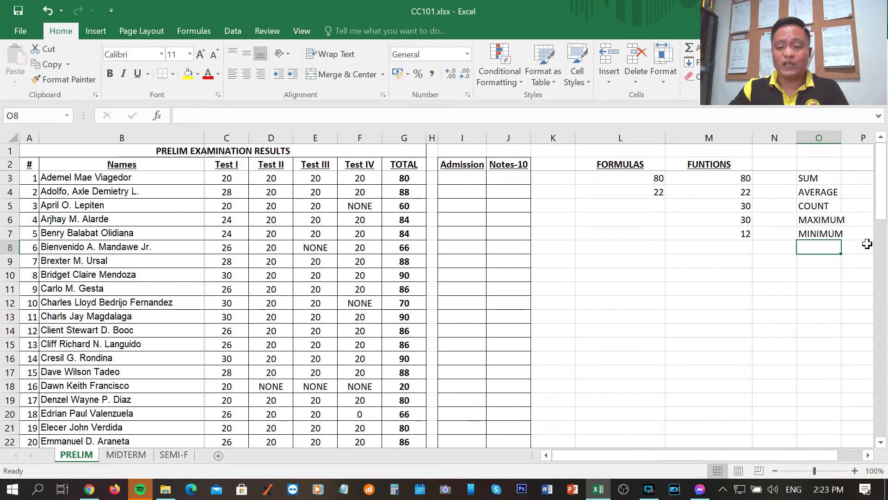
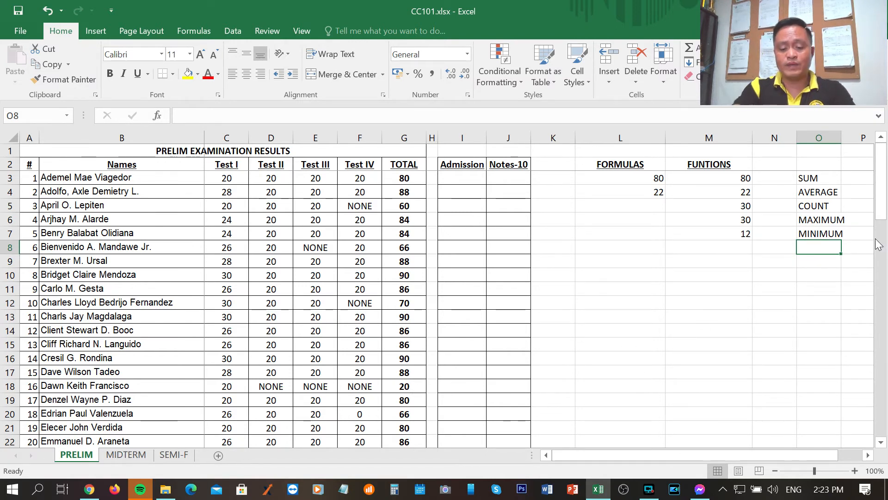
Label row 8 as NOW in O8 and return the current date and time in M8 under FUNTIONS with =NOW()
type("NOW")
key("Return")
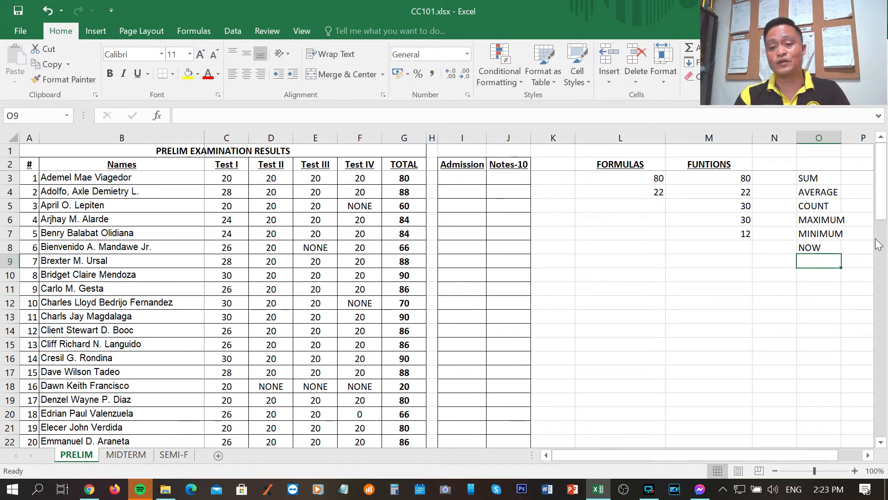
key("Up")
key("Left")
key("Left")
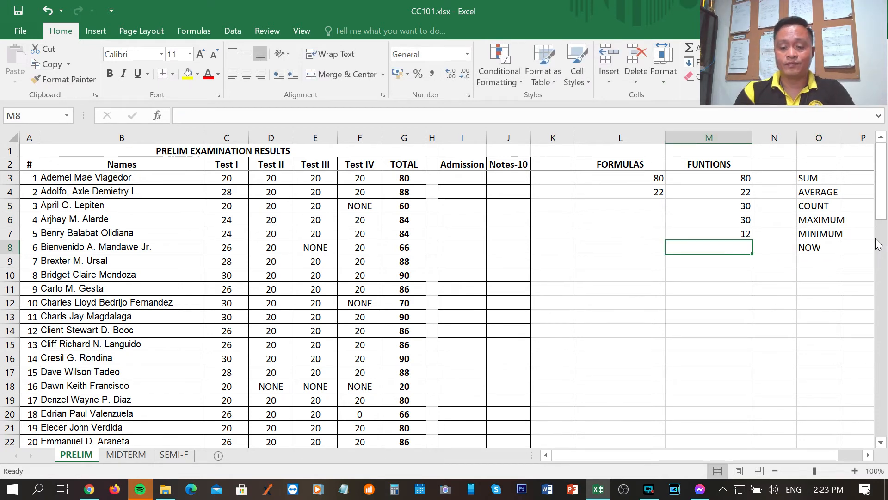
type("=NOW(")
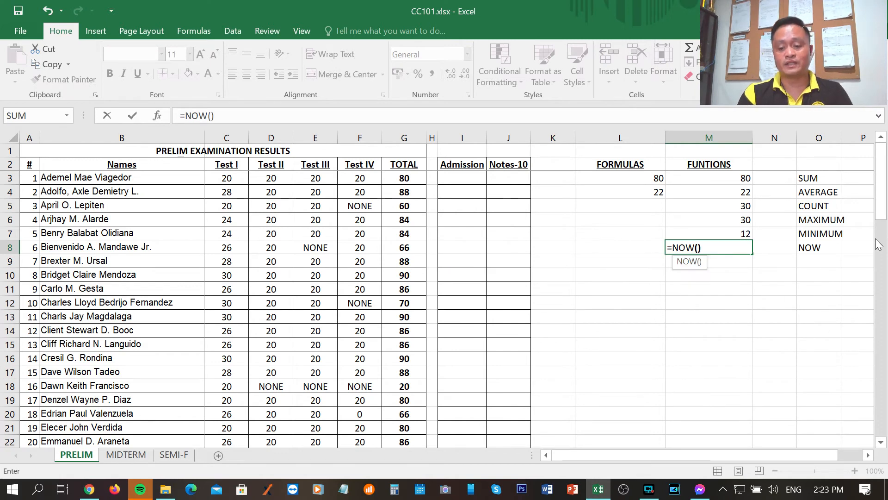
key("Return")
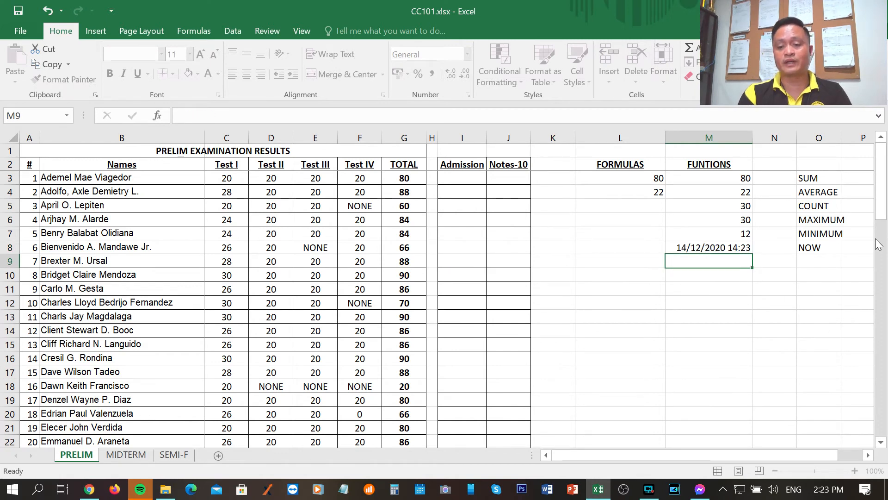
left_click(726, 364)
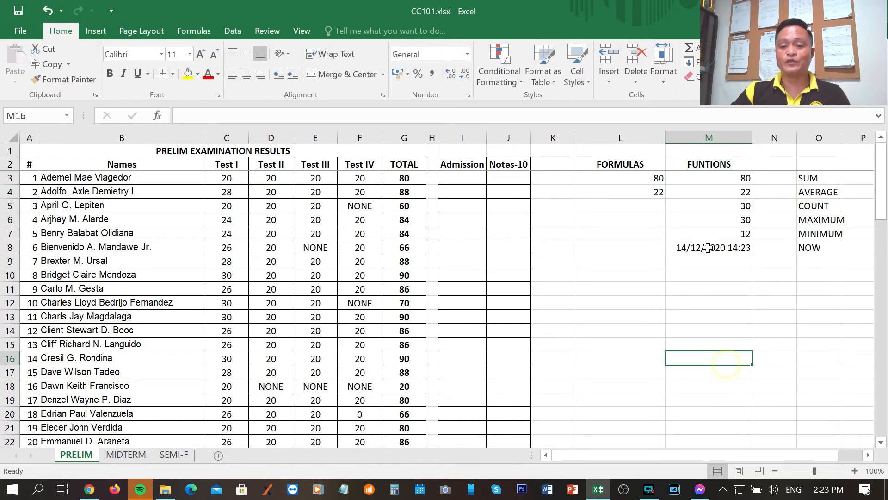
left_click(708, 248)
left_click(734, 313)
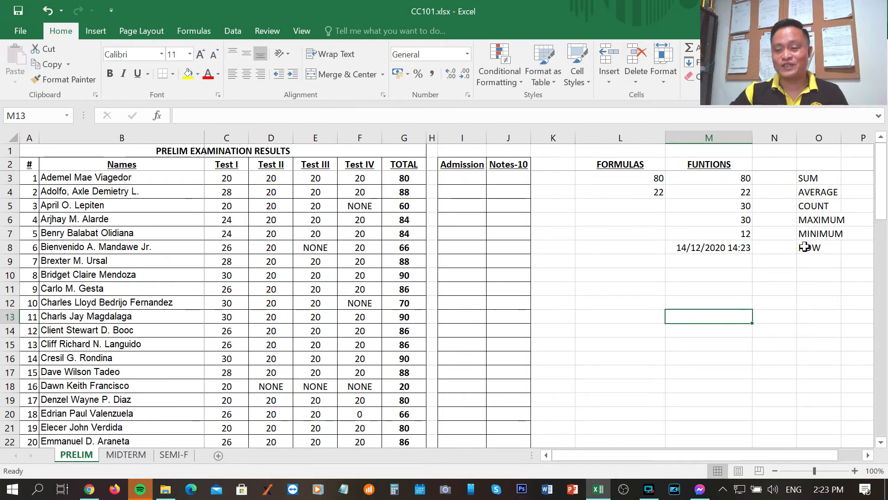
Label row 9 as IF in O9, below NOW
left_click(813, 260)
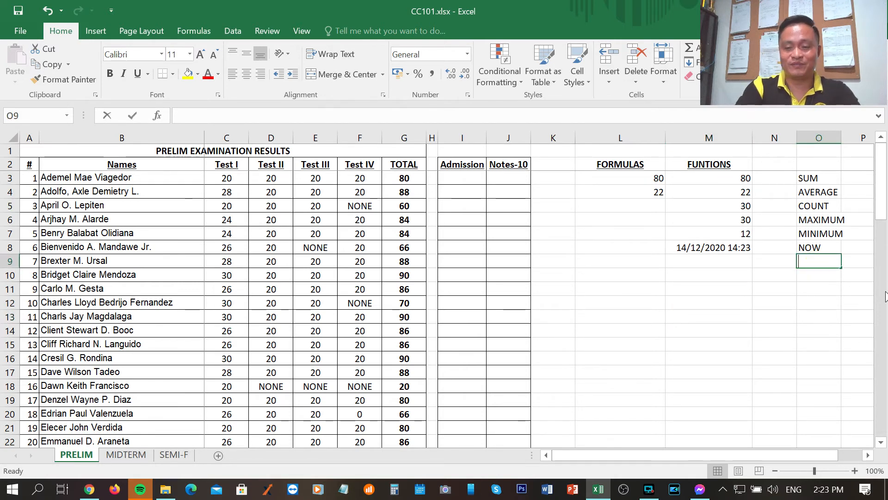
type("IF")
key("Return")
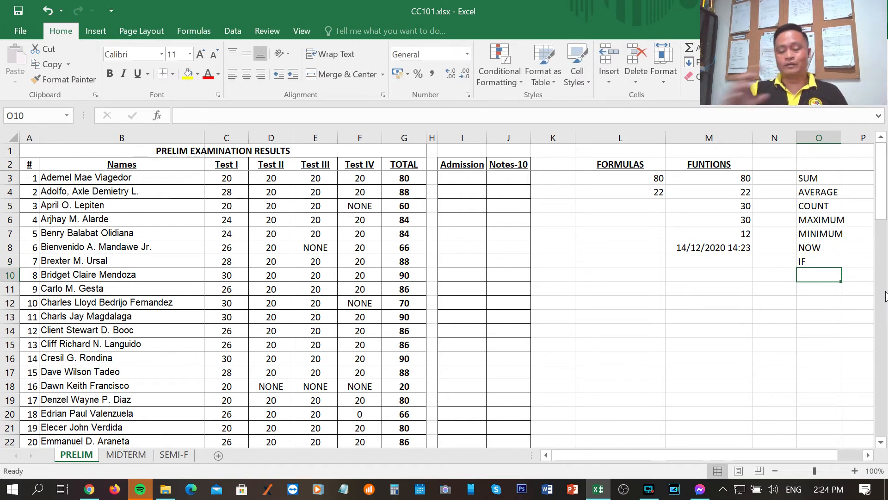
Compare the cell-reference formulas in L3 and L4 with the SUM and AVERAGE functions in M3 and M4
left_click(634, 176)
left_click(633, 176)
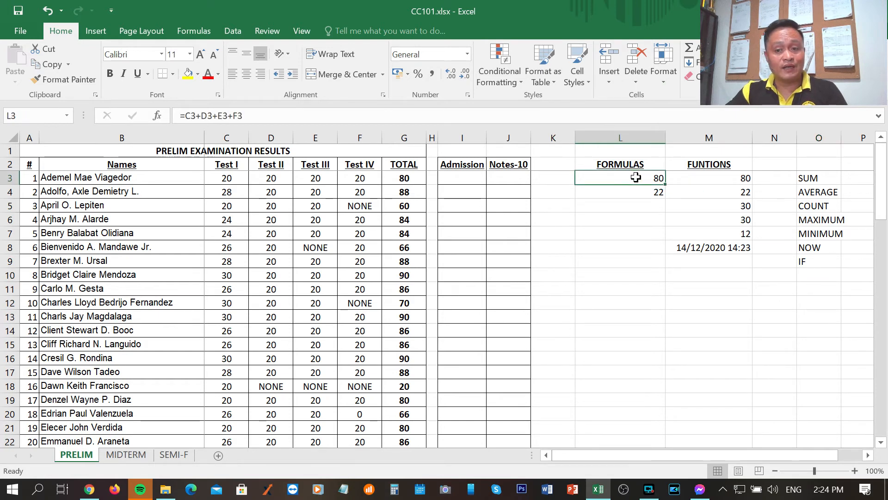
left_click(719, 177)
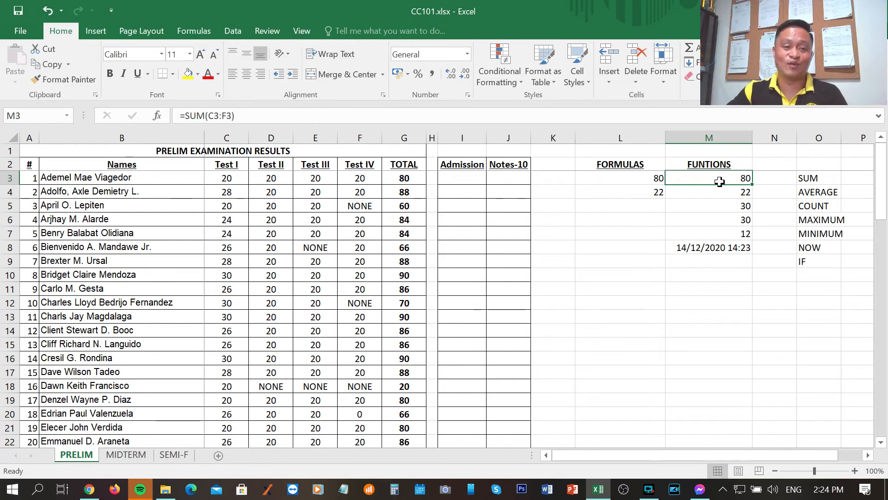
left_click(636, 192)
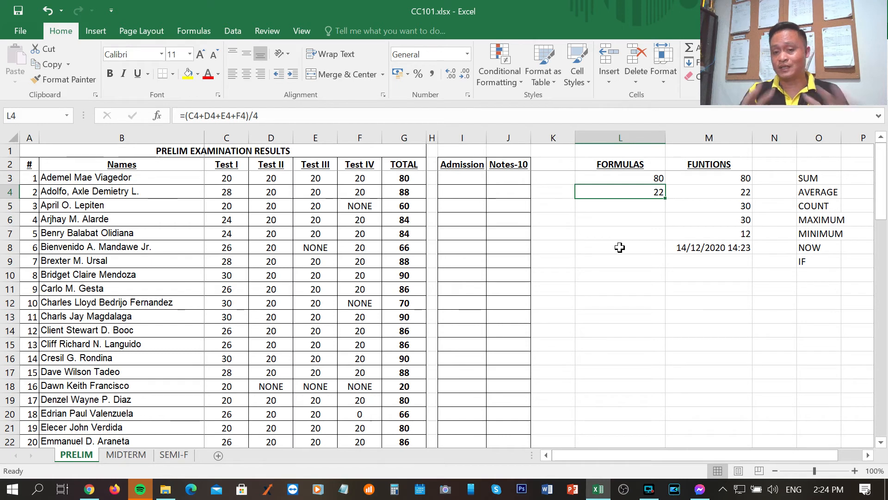
left_click(725, 193)
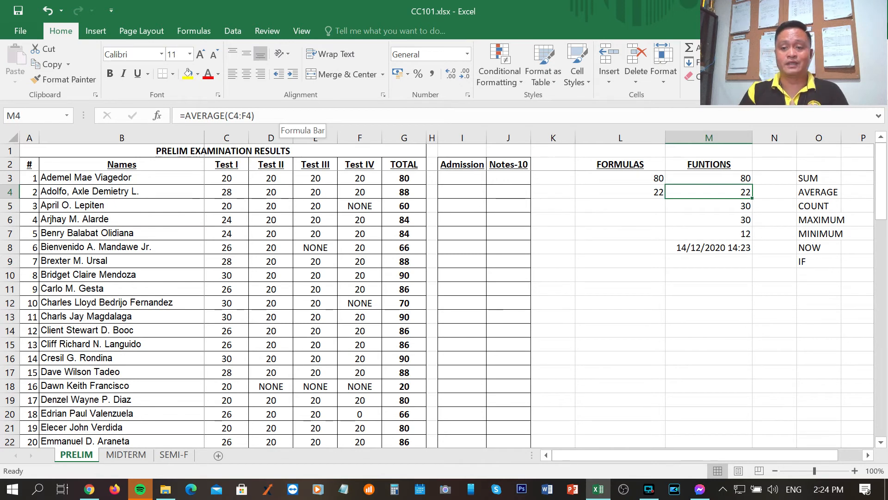
Review the COUNT, MAX, MIN and NOW formulas in M5:M8 against their labels in column O, ending at the IF label
left_click(730, 206)
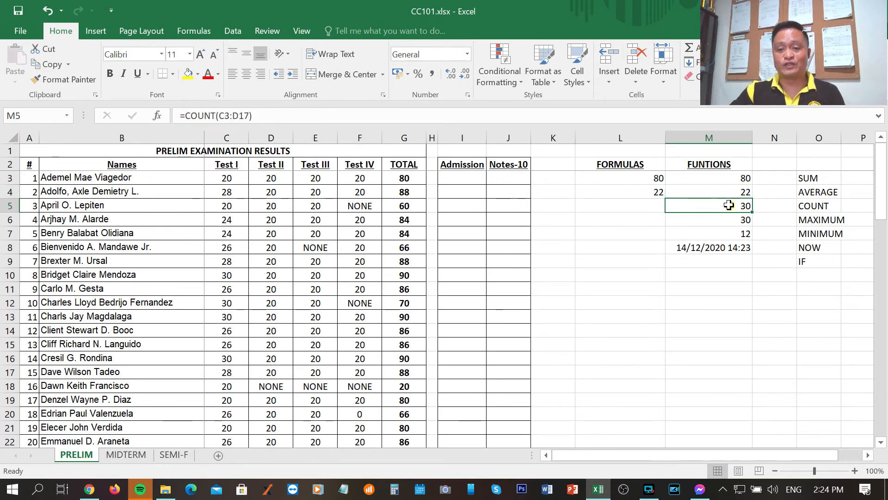
left_click(806, 211)
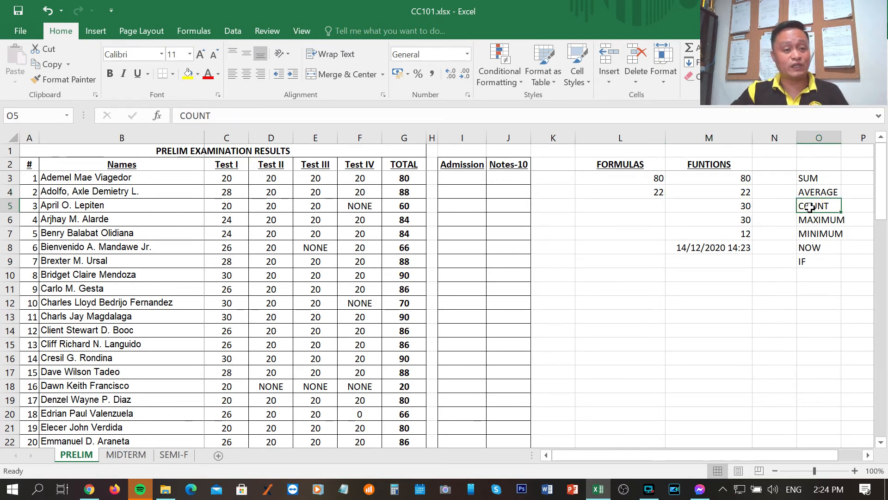
left_click(745, 221)
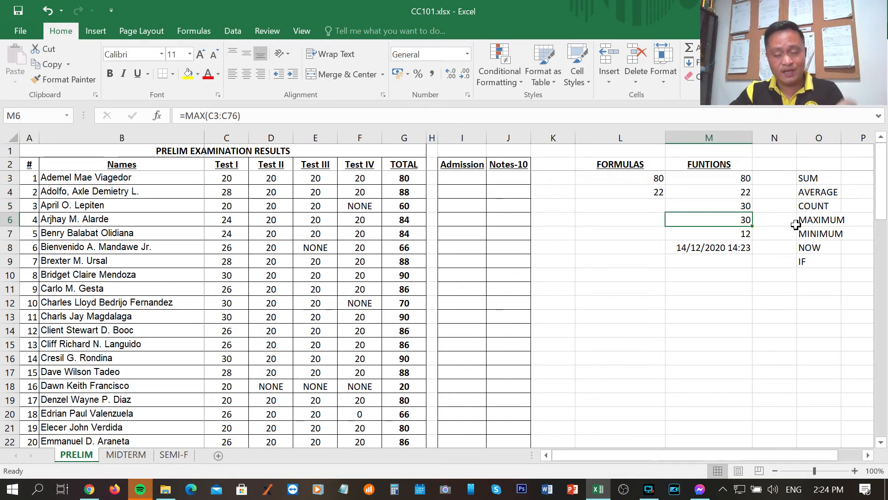
left_click(743, 234)
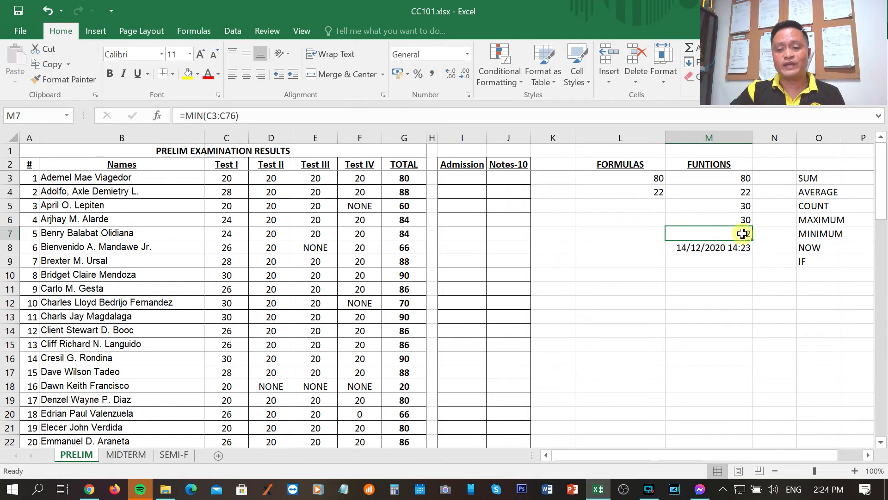
left_click(826, 234)
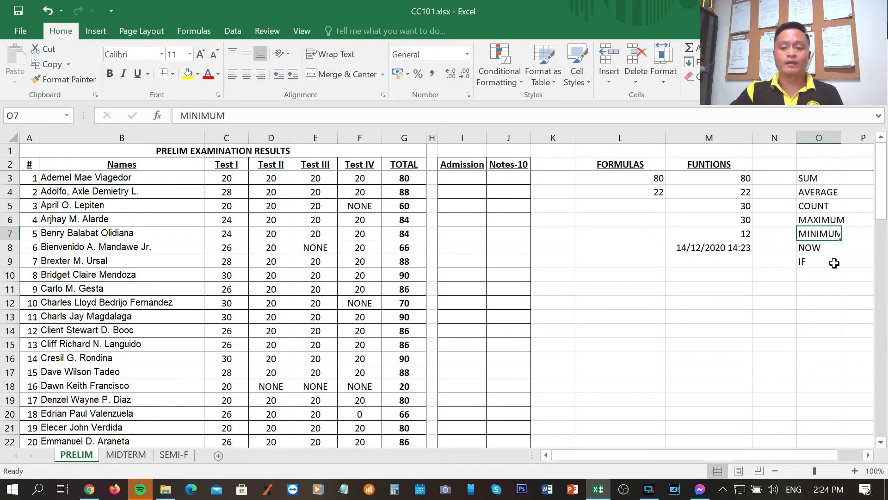
left_click(731, 232)
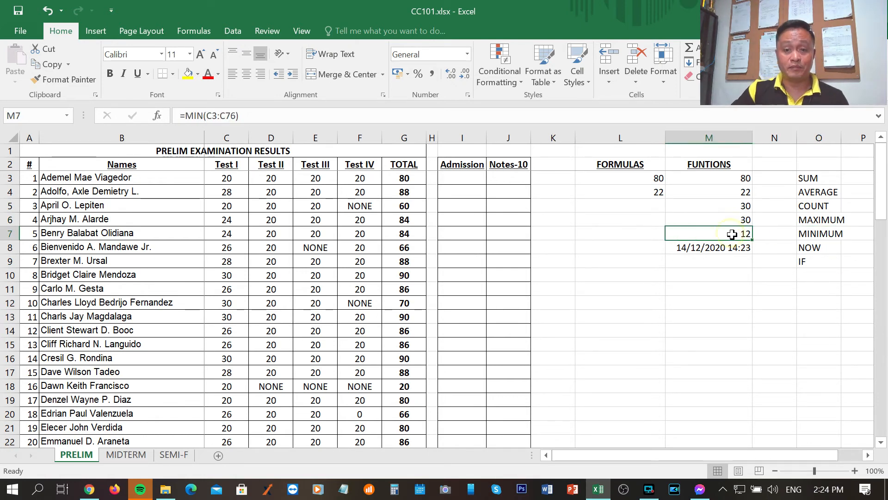
left_click(711, 247)
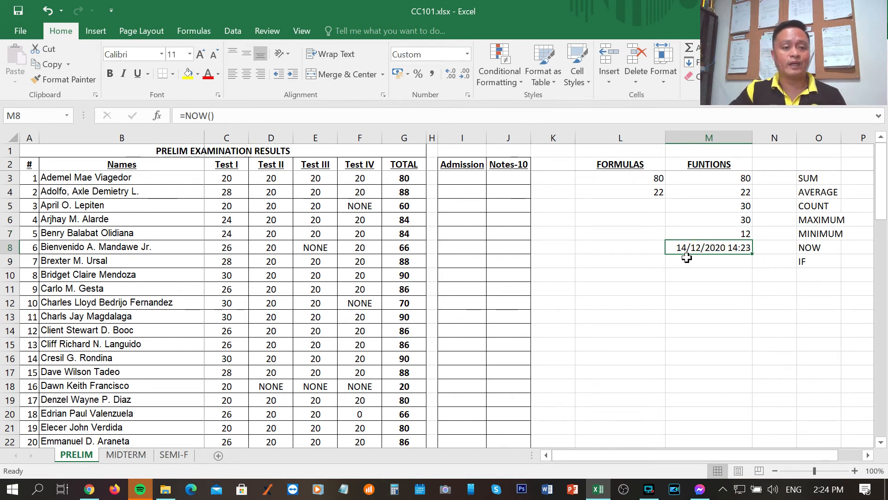
left_click(810, 262)
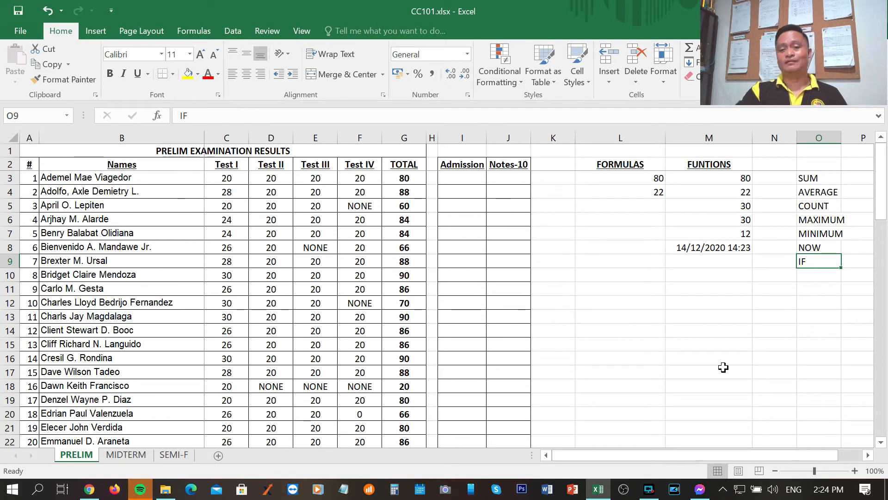
Add a REMARKS heading in K2 beside Notes-10 and widen column K to more than twice its width
left_click(555, 165)
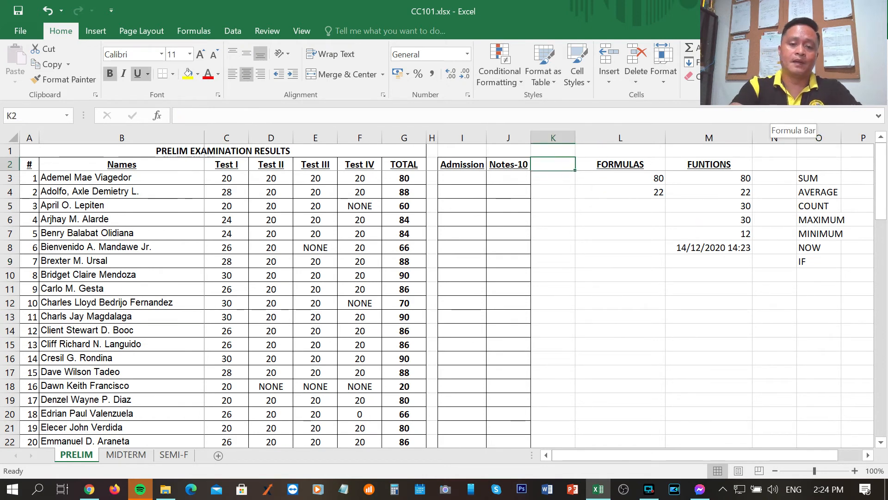
type("REMARKS")
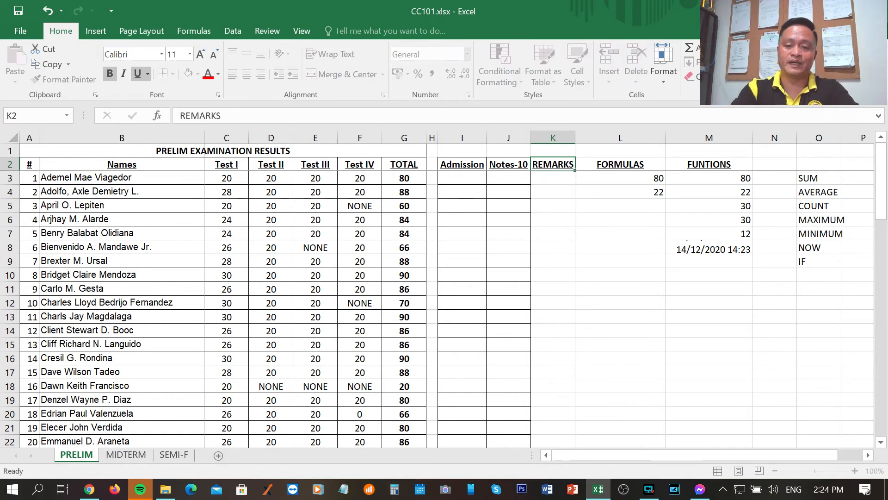
key("Return")
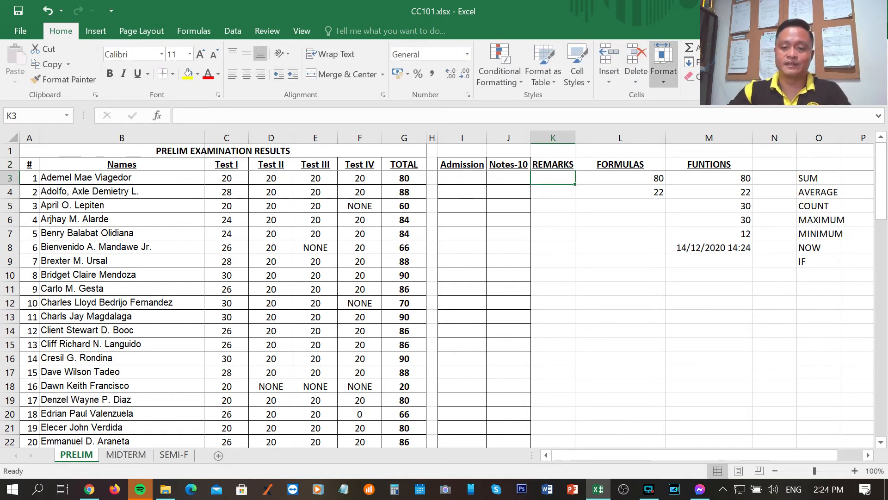
left_click_drag(575, 137, 639, 136)
left_click(593, 219)
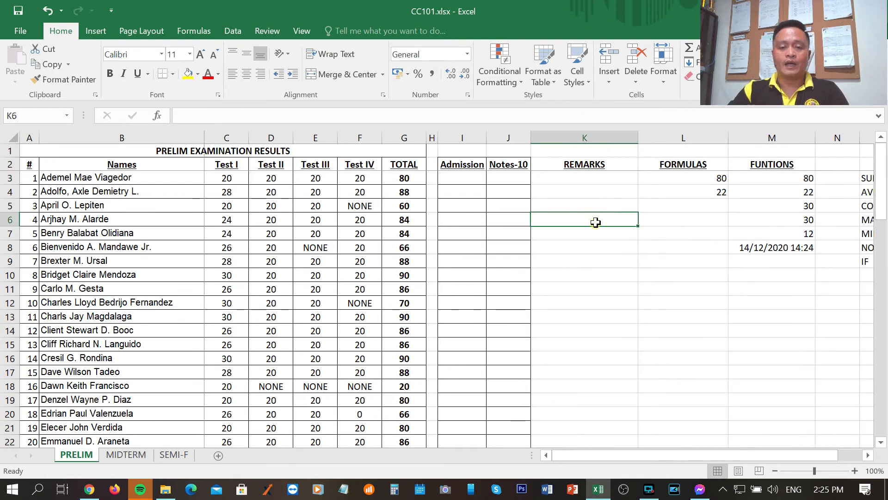
Examine the students' scores in the TOTAL column G throughout the PRELIM list
left_click(416, 182)
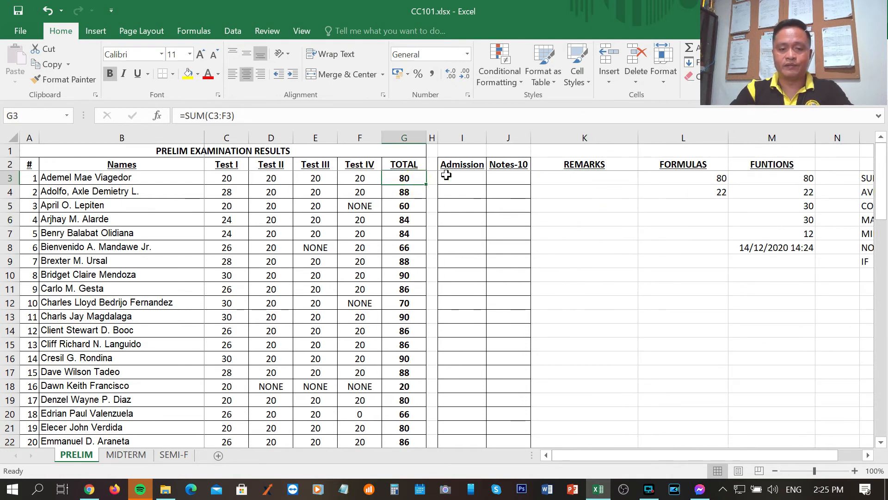
key("Down")
key("Down")
key("Down")
key("Down")
key("Down")
key("Down")
key("Down")
key("Down")
key("Down")
key("Down")
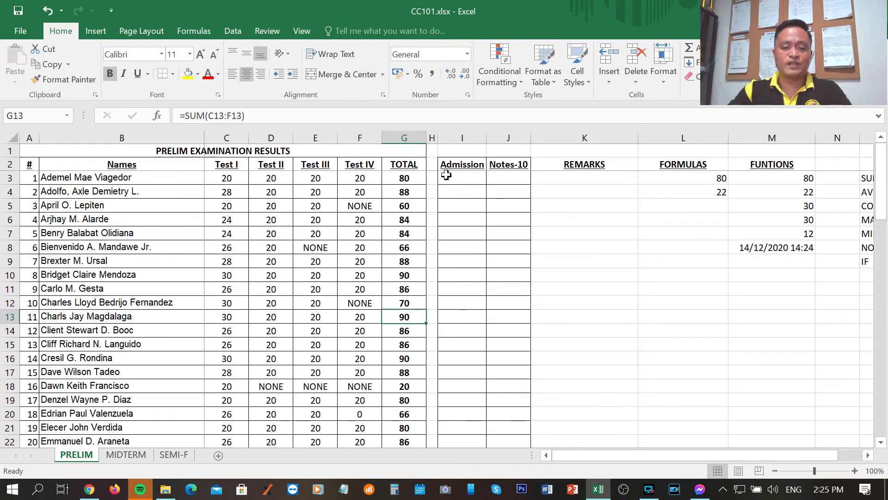
scroll(402, 208, "down", 7)
scroll(404, 208, "down", 10)
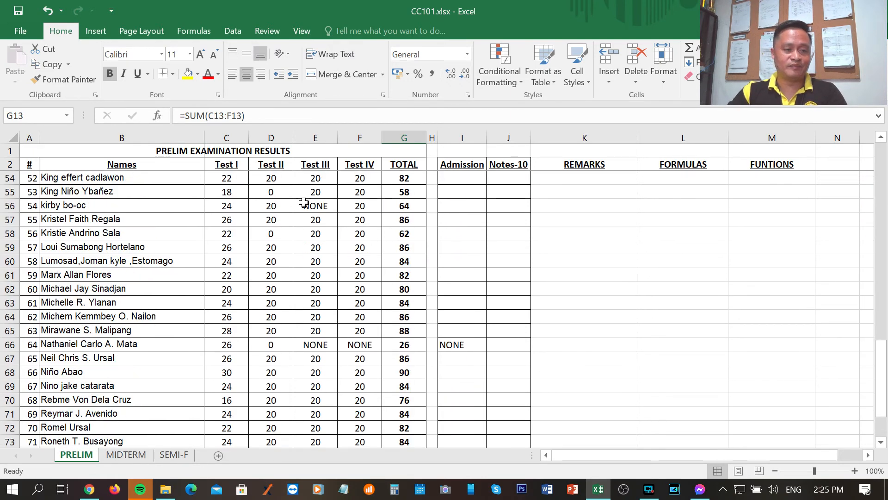
scroll(310, 218, "up", 8)
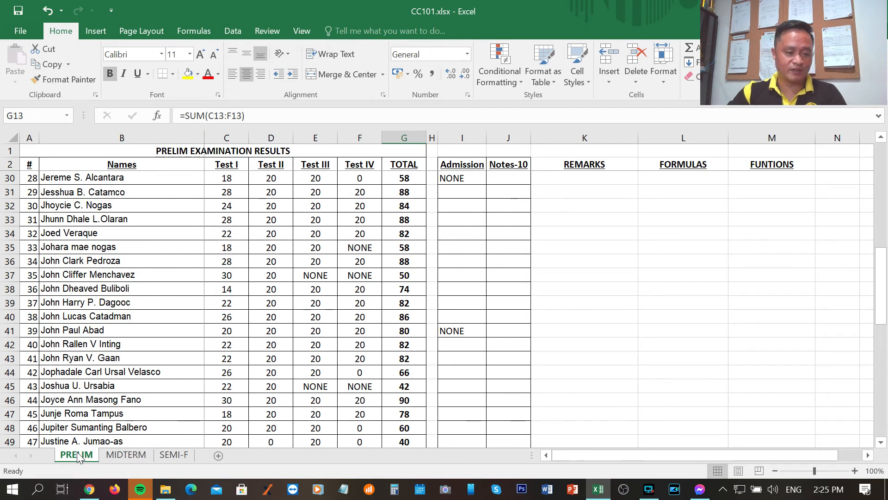
scroll(433, 314, "up", 4)
Begin an IF formula in K3 under REMARKS with the logical test G3>=60
left_click(580, 175)
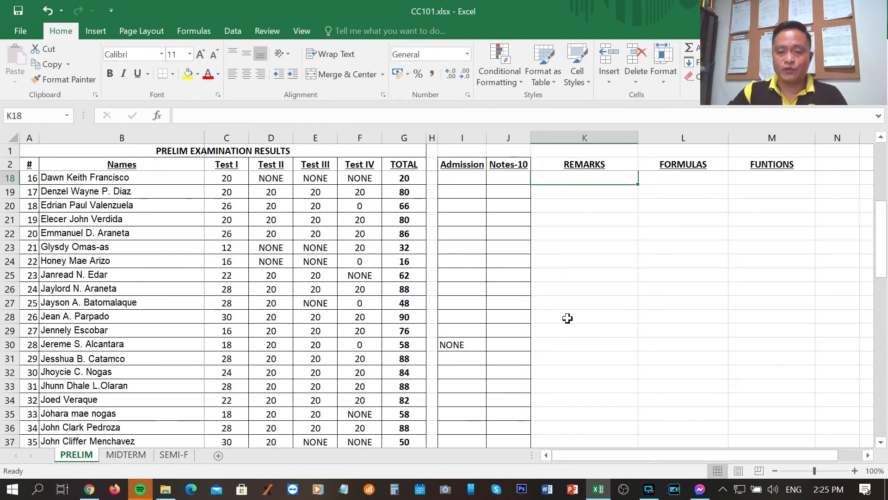
scroll(574, 314, "up", 5)
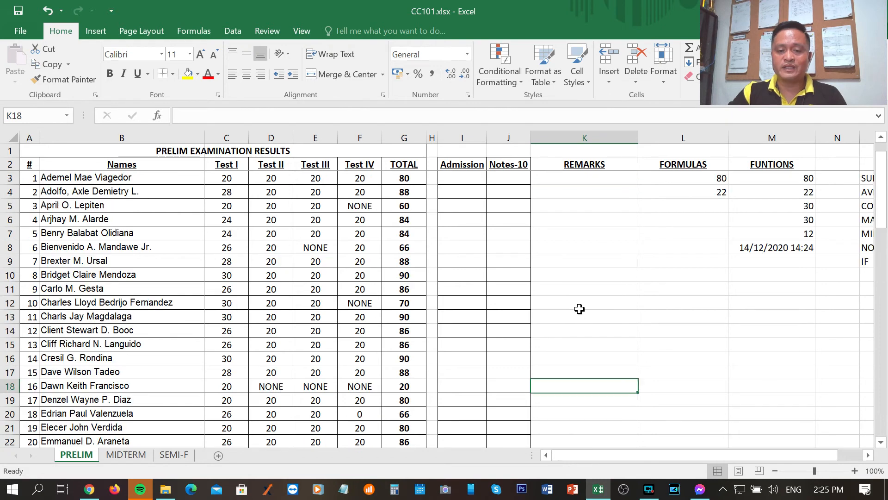
left_click(590, 180)
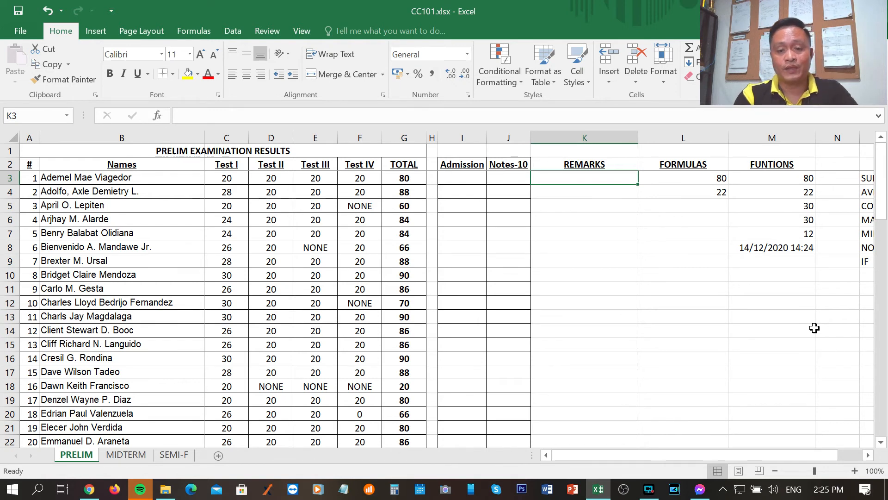
type("=")
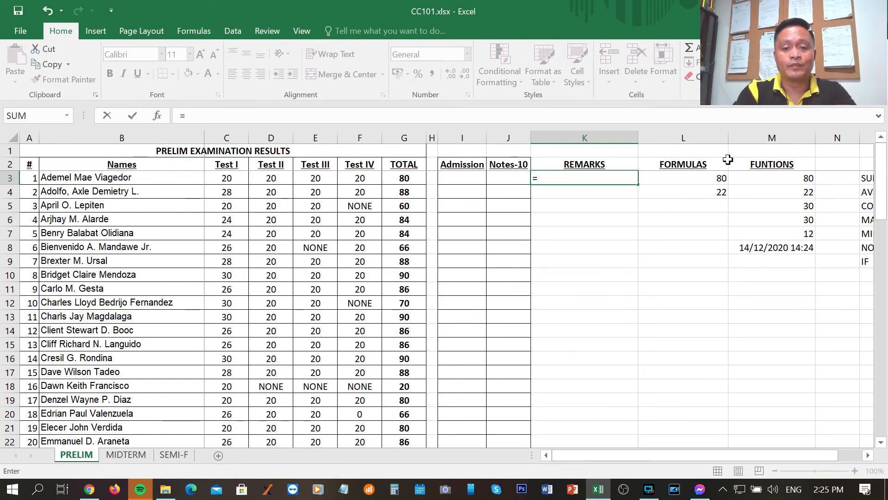
type("IF(")
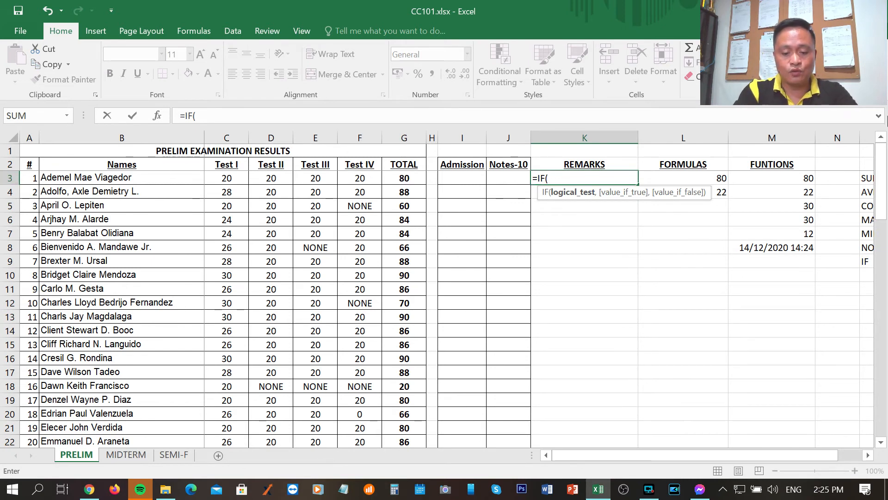
type("G")
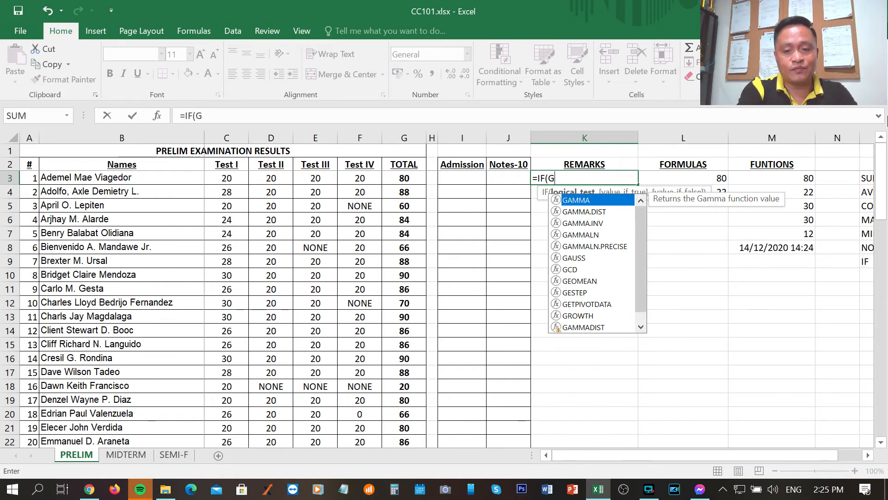
type("3")
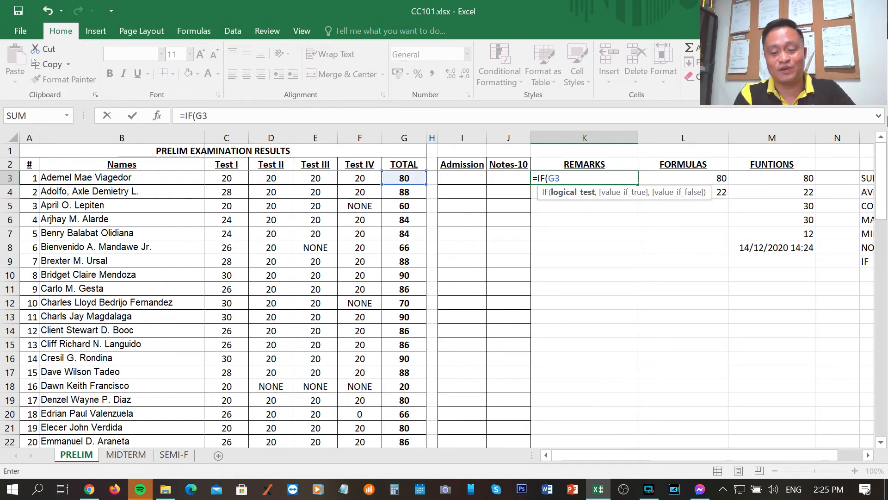
type(">")
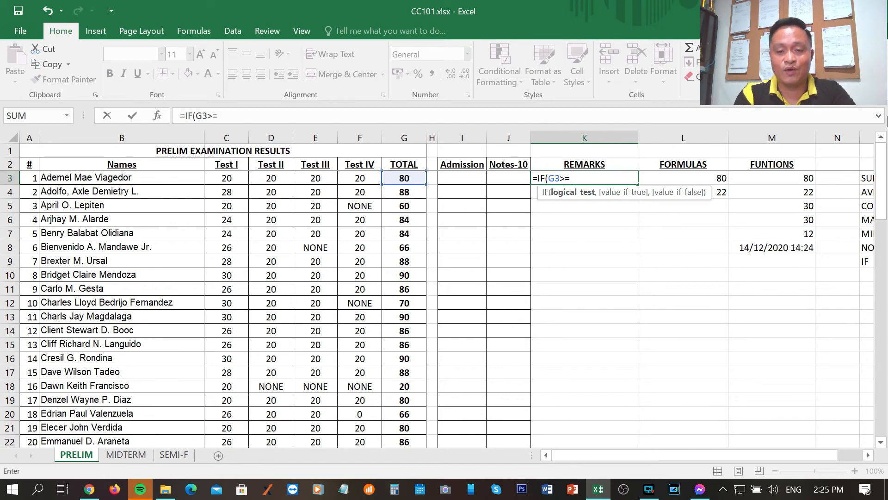
type("=60")
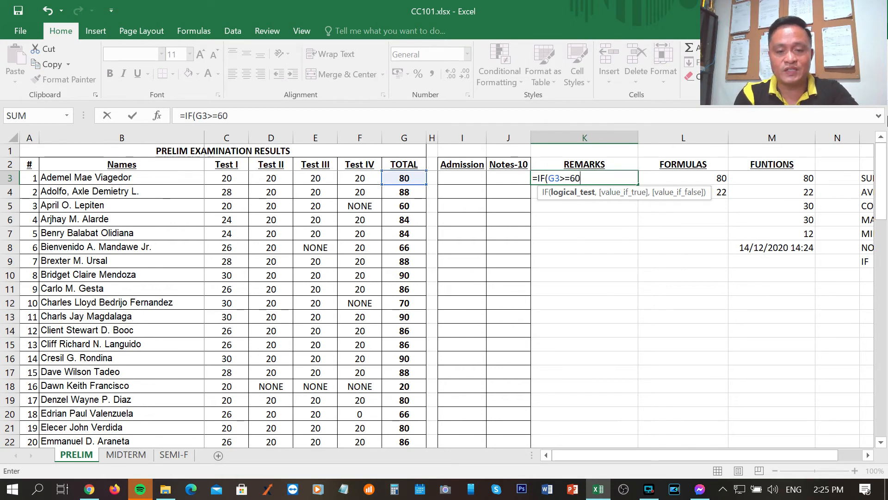
type(",")
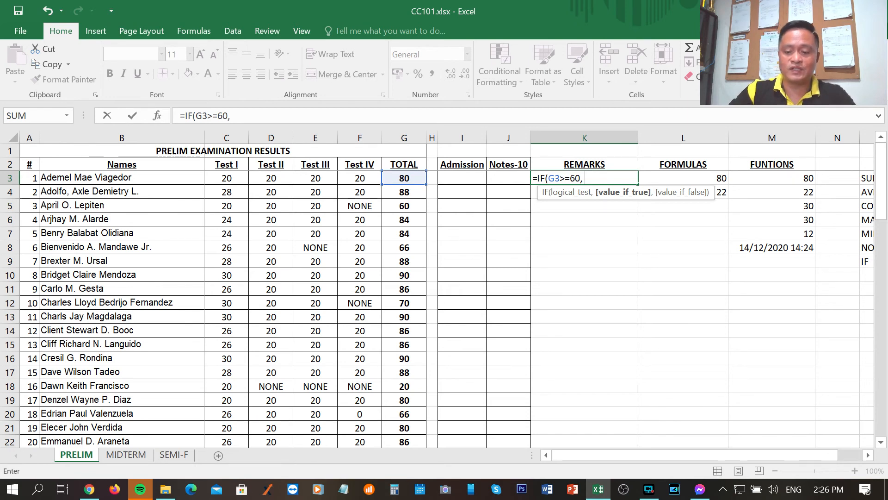
Add PASSED as the value if true and FAILED as the value if false to the K3 formula, followed by a closing parenthesis
type("\"")
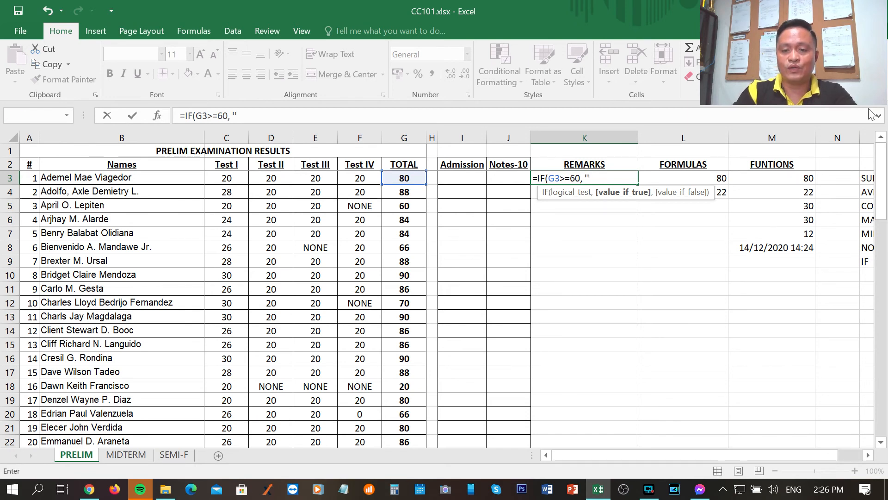
key("Return")
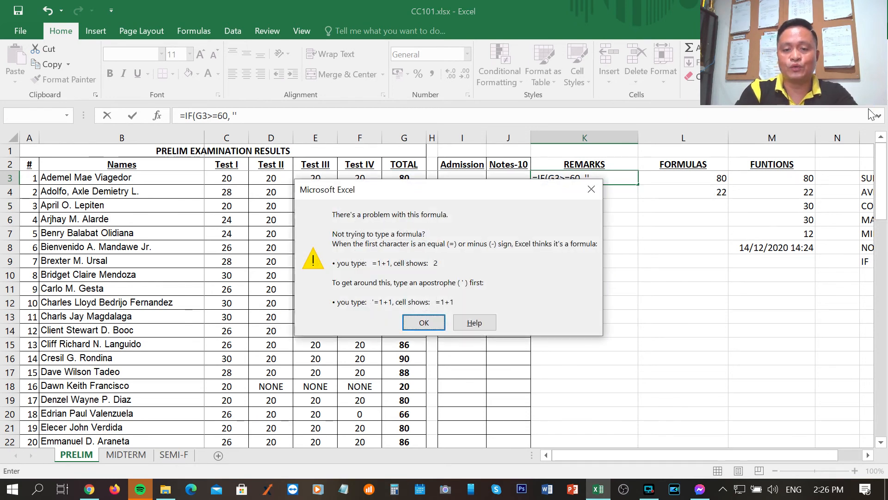
left_click(587, 190)
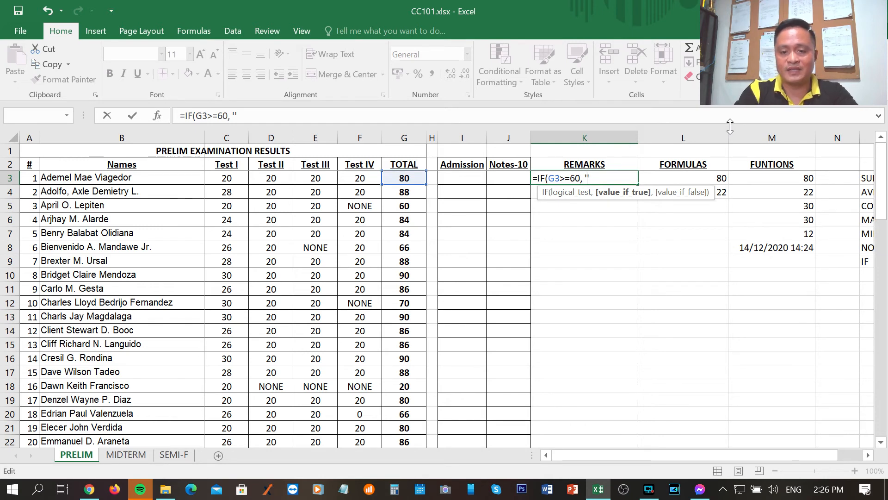
type("PASSED'")
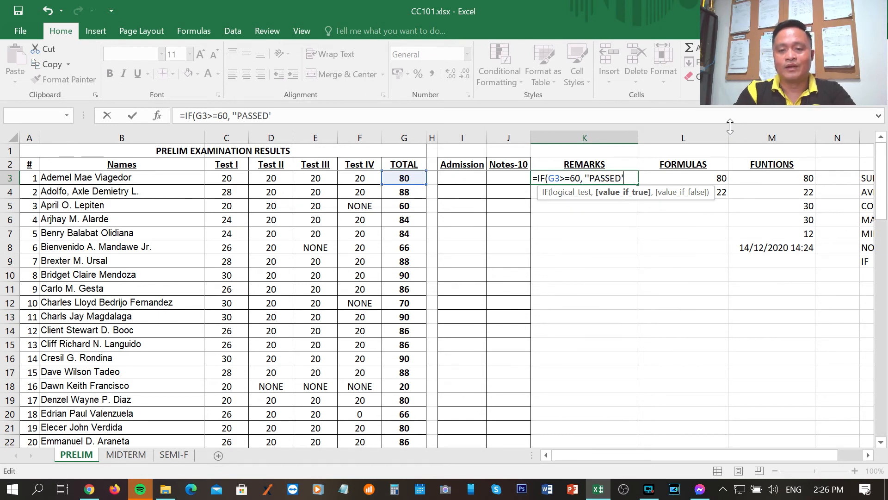
type(",")
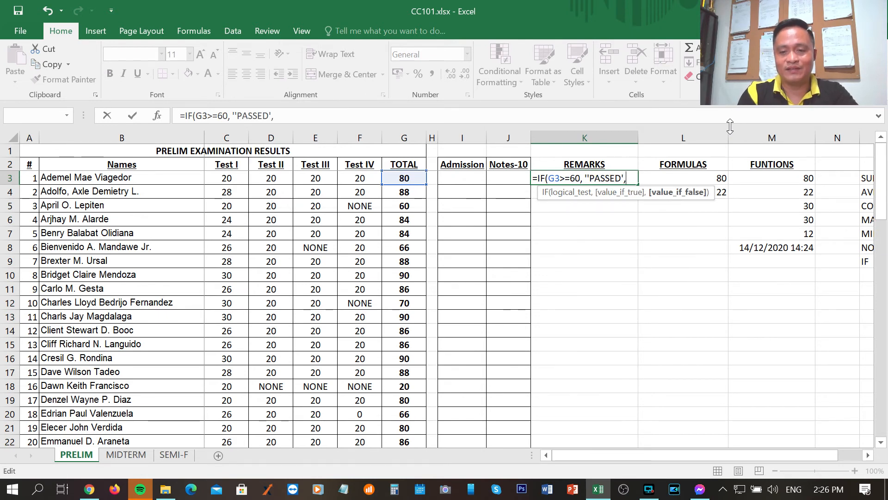
type("''")
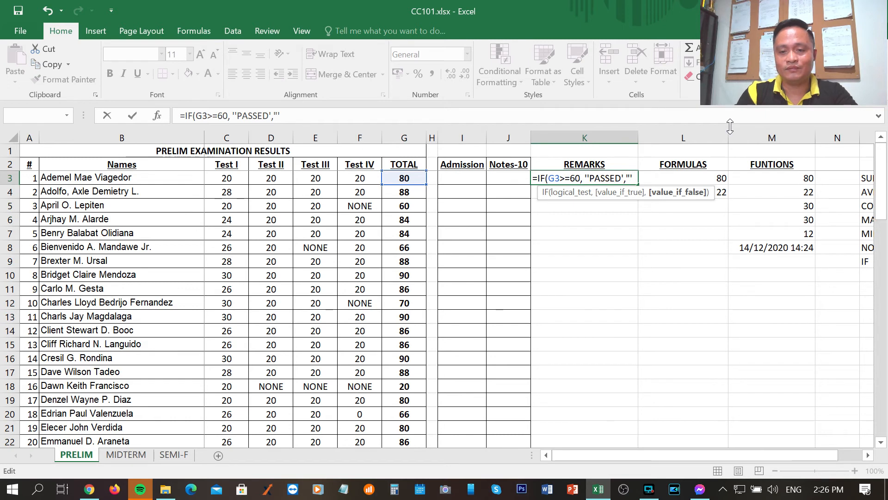
key("BackSpace")
key("BackSpace")
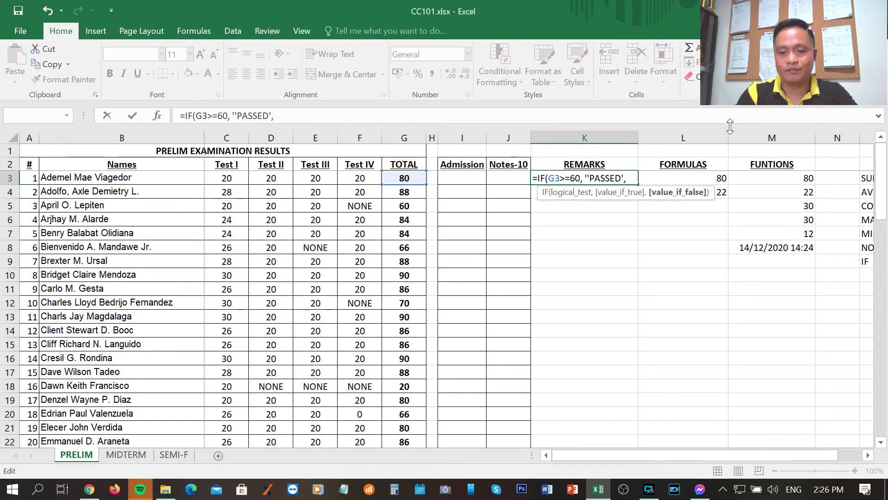
type("'FAILED'")
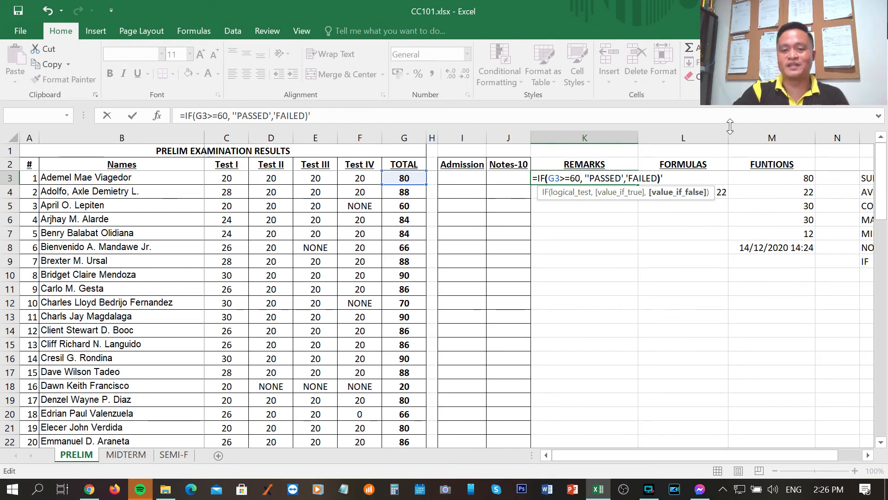
key("Right")
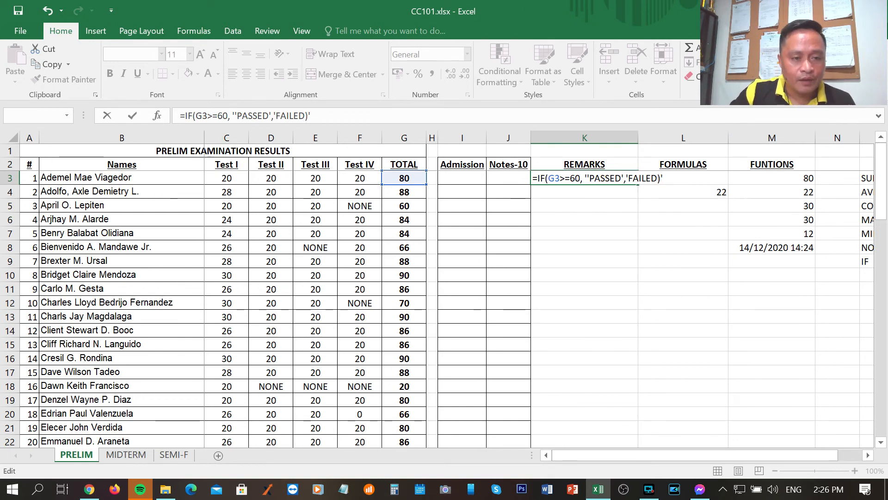
Remove the extra apostrophe before PASSED in the K3 formula
left_click_drag(196, 115, 228, 116)
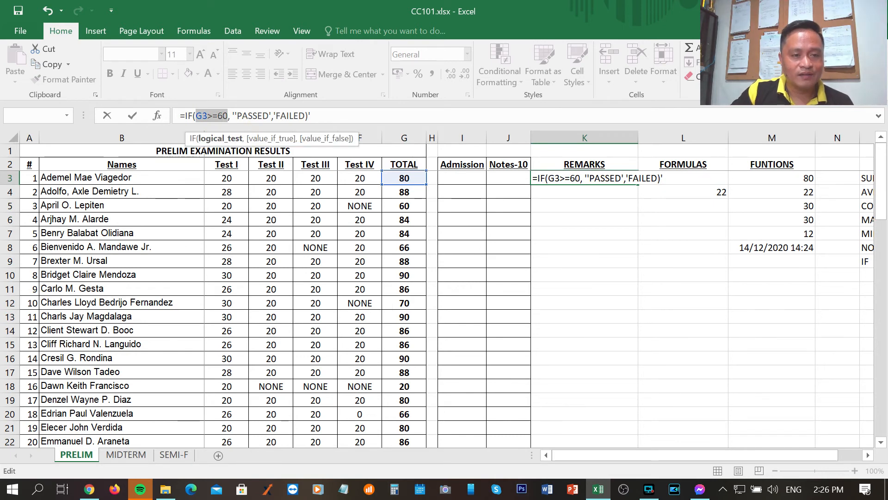
left_click_drag(238, 116, 248, 116)
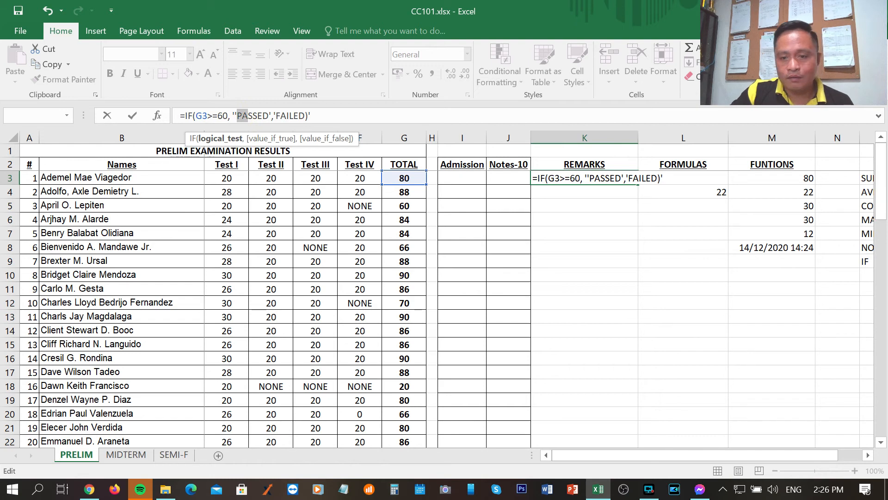
left_click(234, 115)
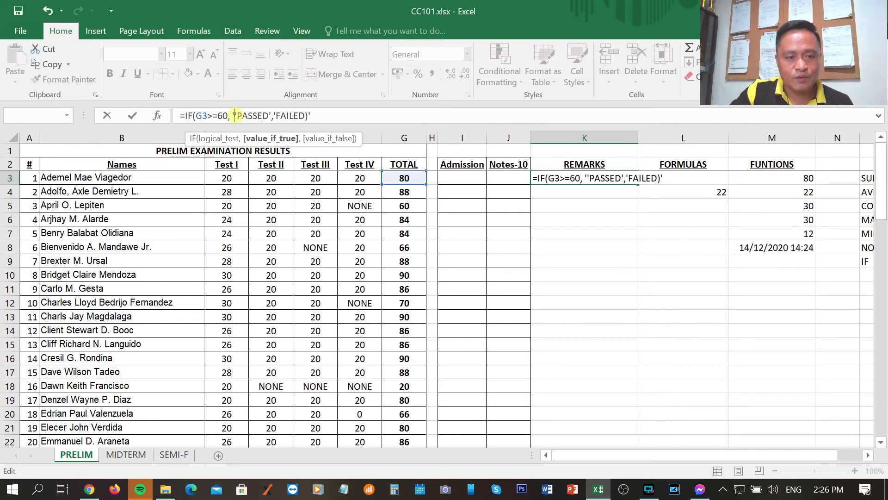
key("BackSpace")
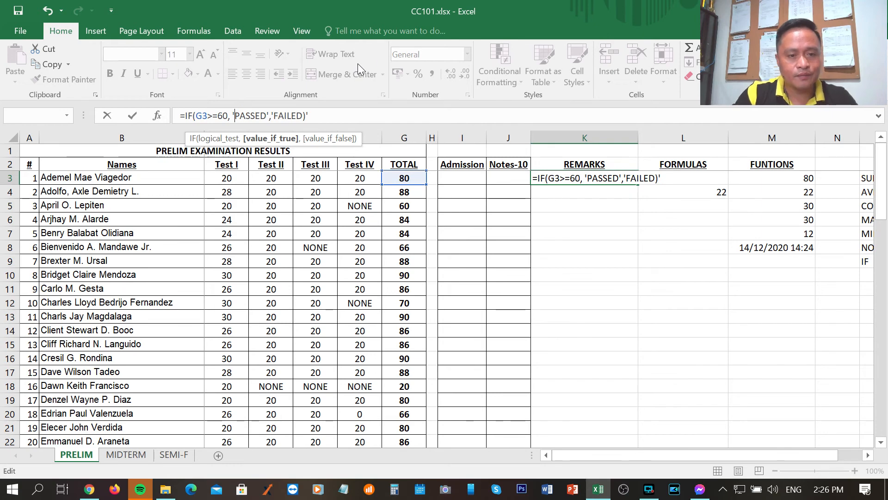
key("shift")
key("shift")
key("shift")
key("shift")
key("shift")
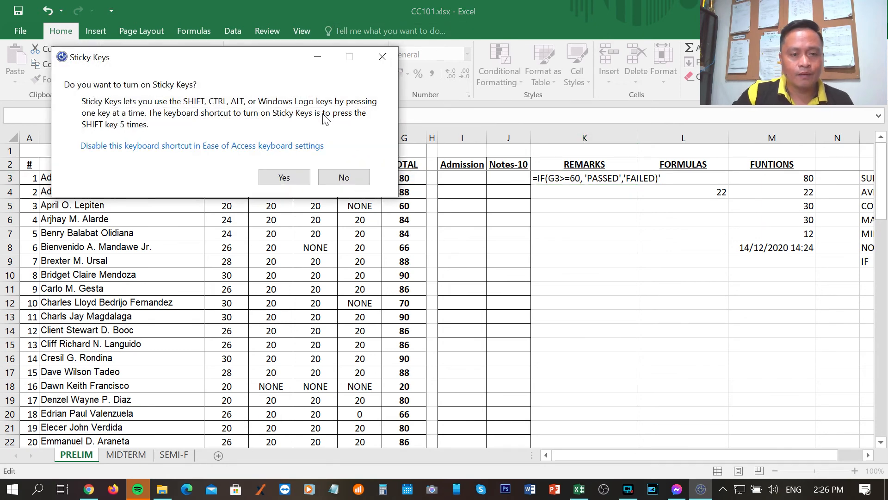
left_click(298, 179)
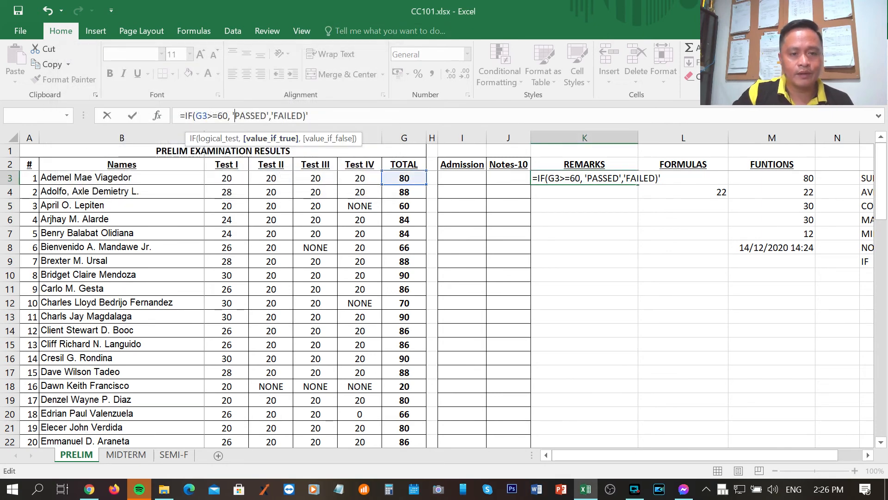
Try to enter the K3 formula with single apostrophes around its text values
left_click(317, 114)
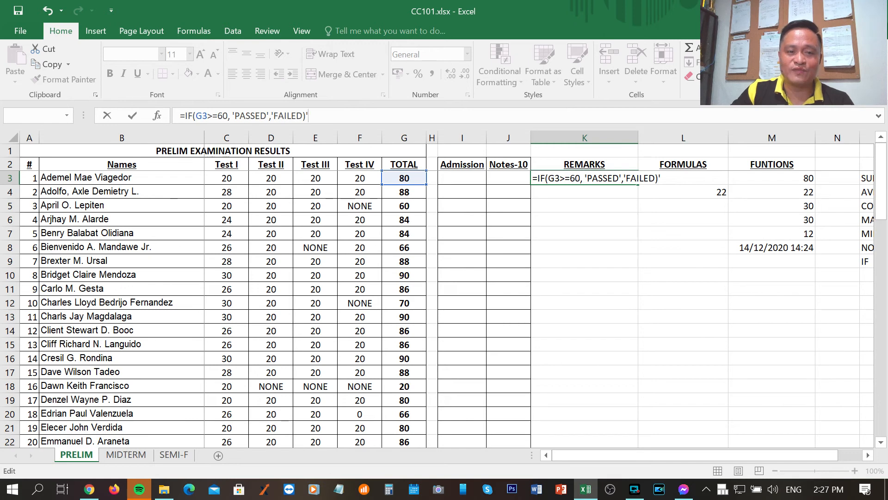
key("Return")
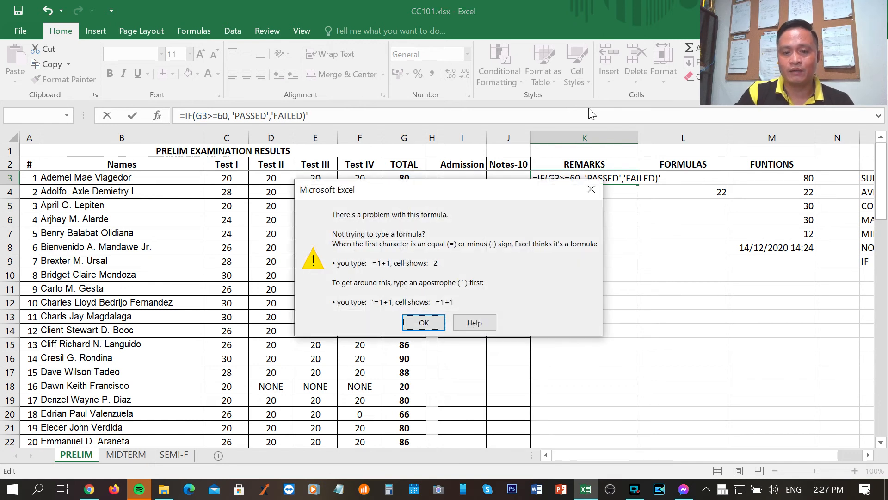
left_click(424, 323)
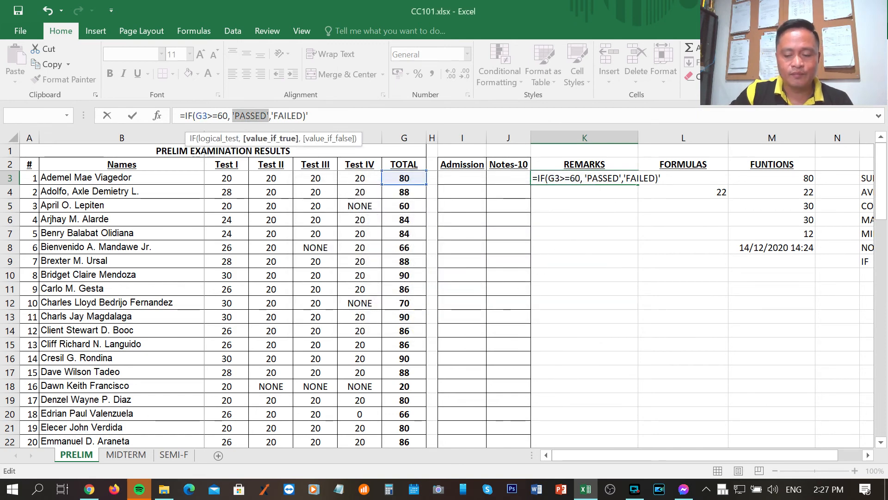
Replace the apostrophes around PASSED and FAILED with double quotation marks so K3 reads =IF(G3>=60, "PASSED","FAILED")
left_click(267, 116)
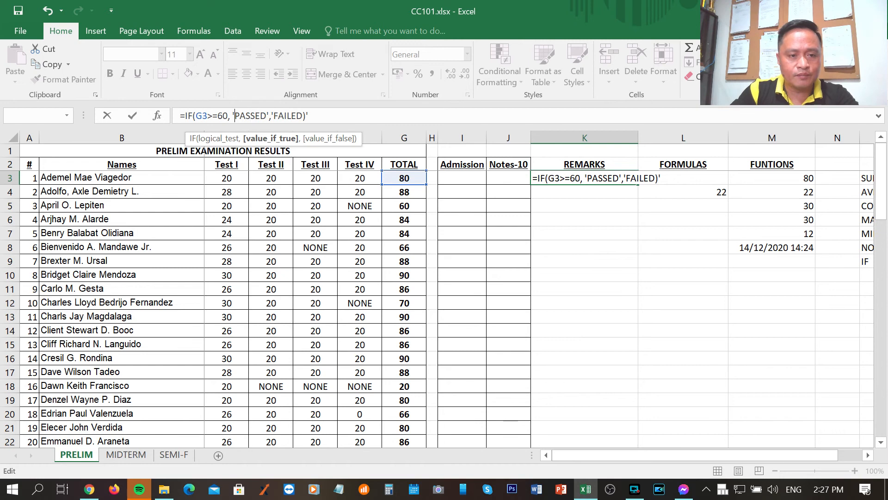
key("BackSpace")
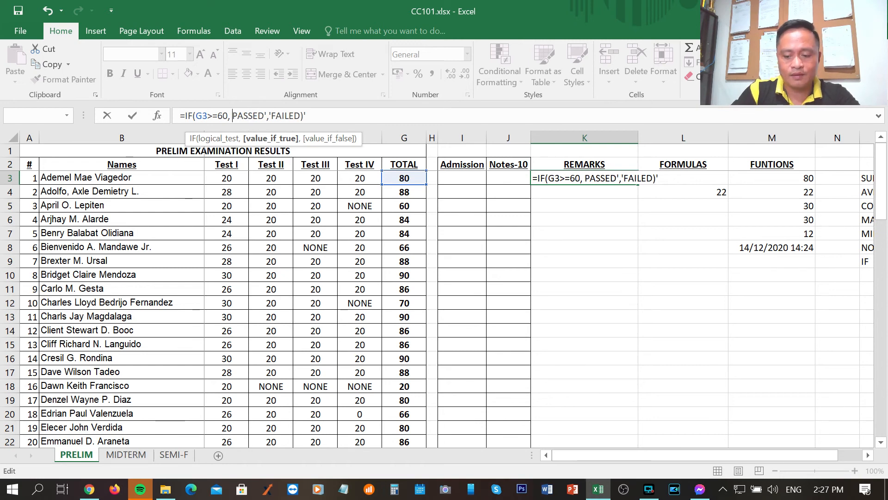
type("\"\"")
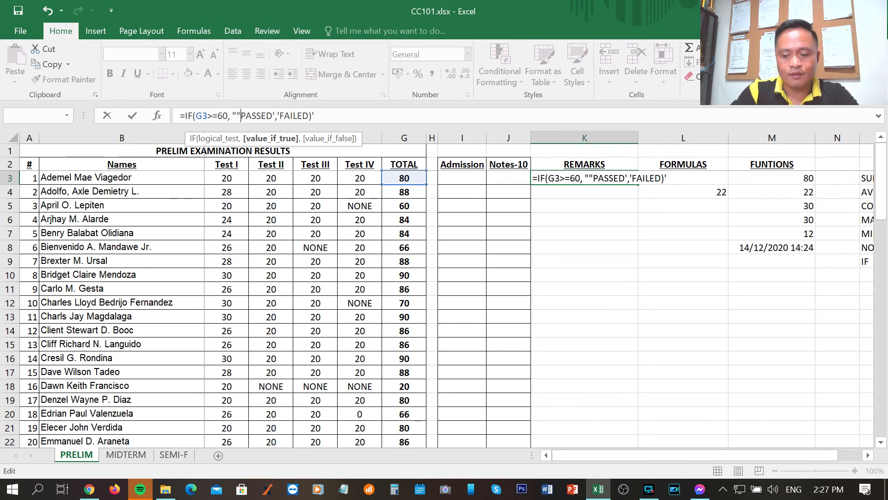
key("BackSpace")
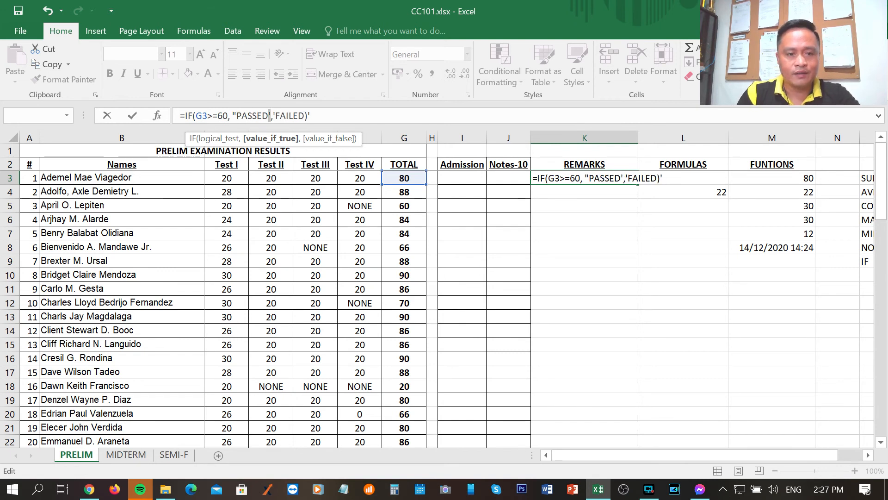
type("\"\"")
key("BackSpace")
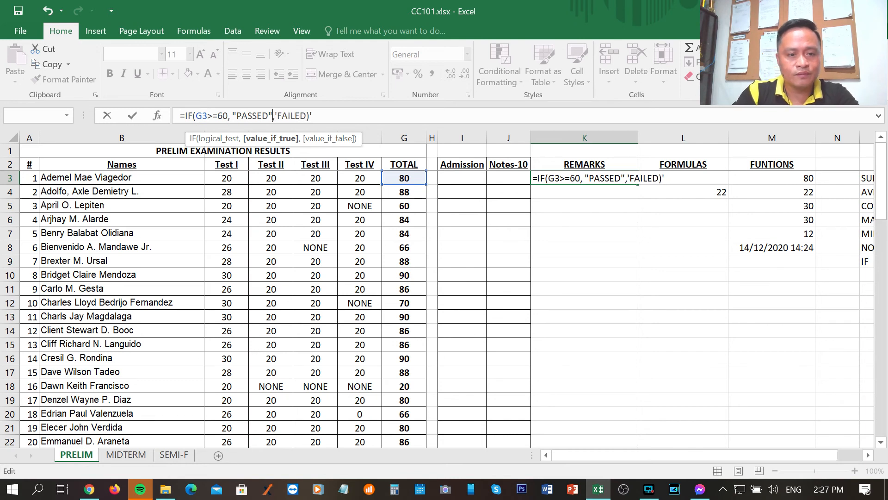
key("Right")
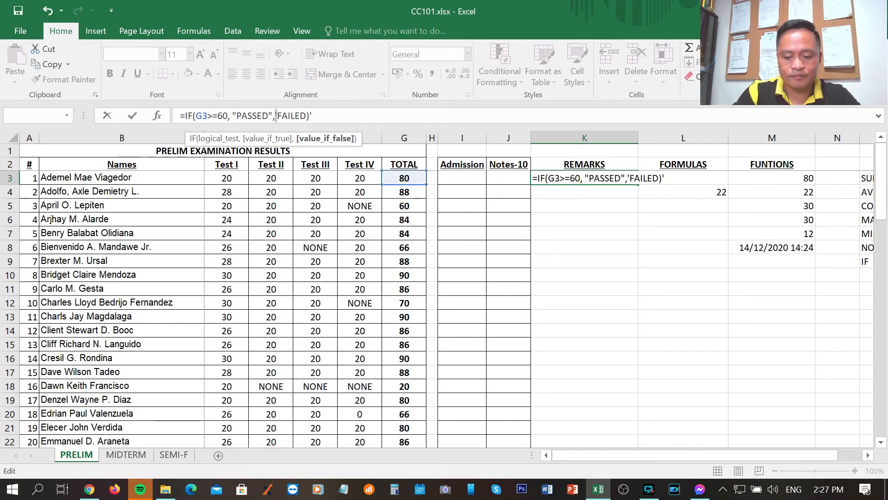
key("Delete")
type("\"")
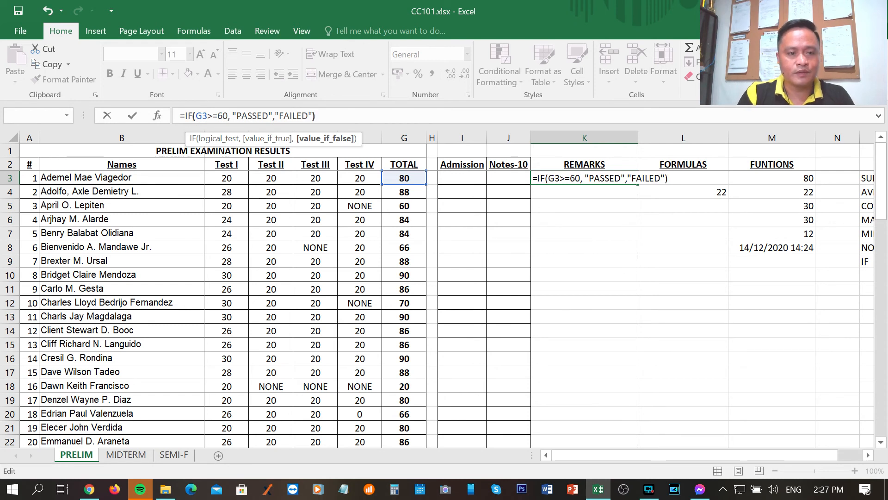
Enter the finished IF formula in K3 and reselect the cell to view its result
key("Return")
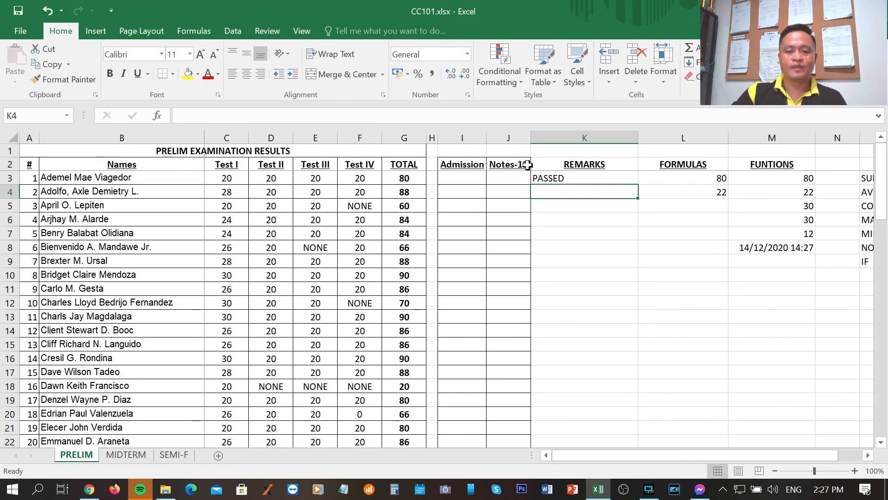
left_click(553, 178)
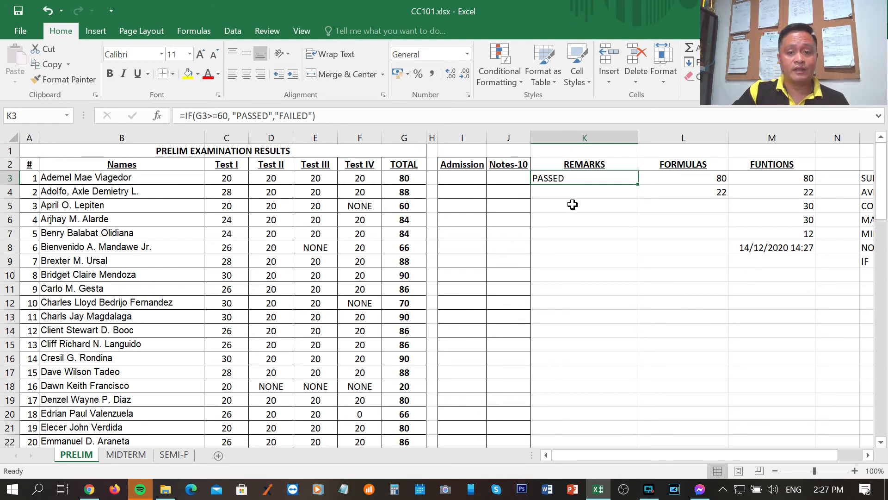
Set the first student's Test II and Test I scores to 0 to test the IF formula's false case
left_click(280, 180)
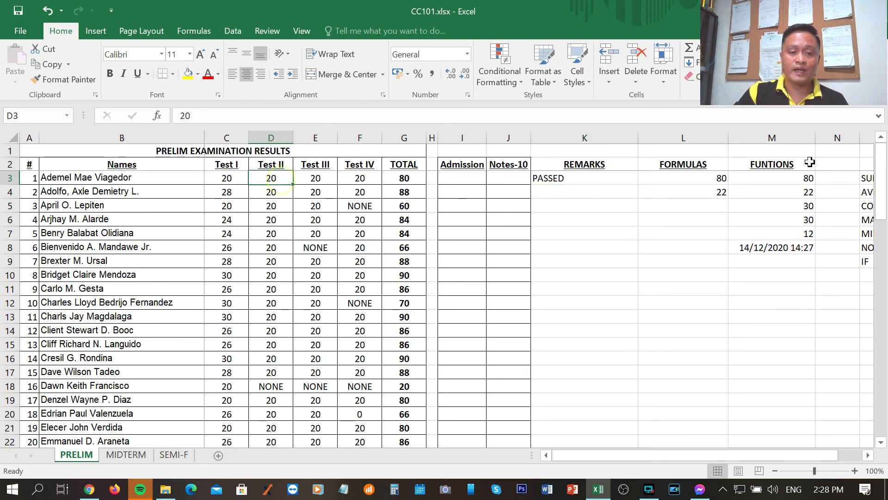
type("0")
key("Return")
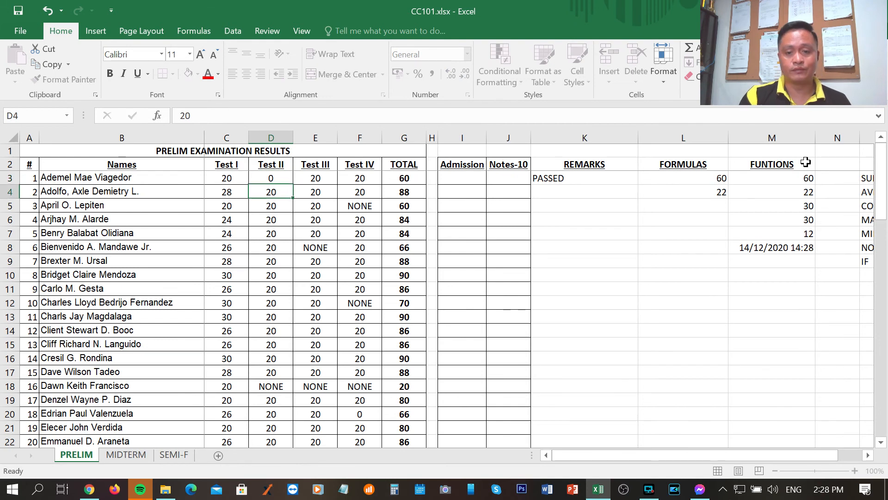
key("Up")
key("Left")
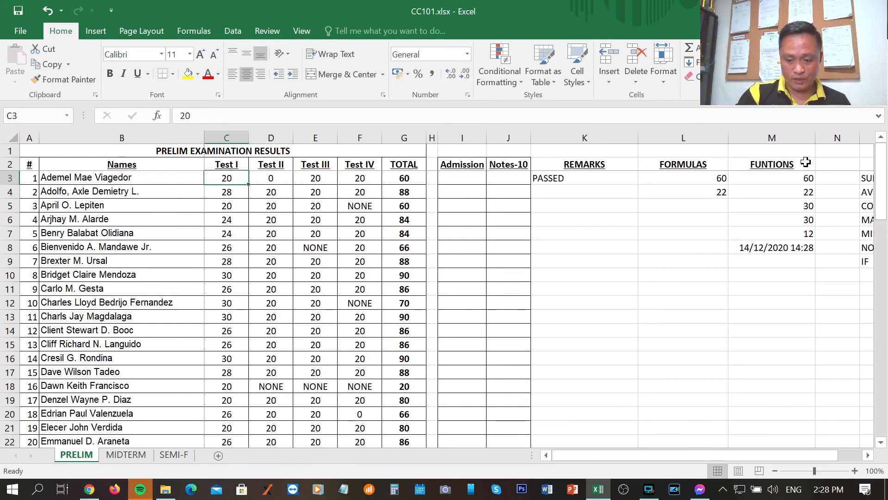
type("0")
key("Return")
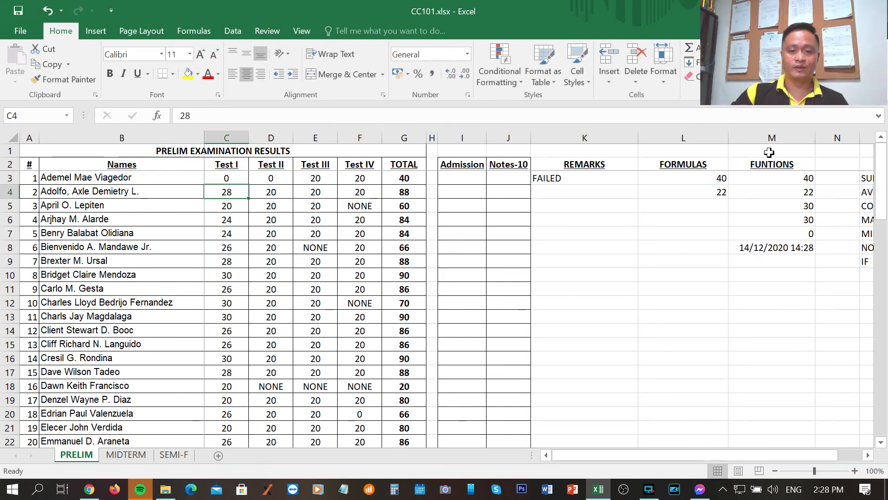
Center the remark in K3 horizontally
left_click(564, 178)
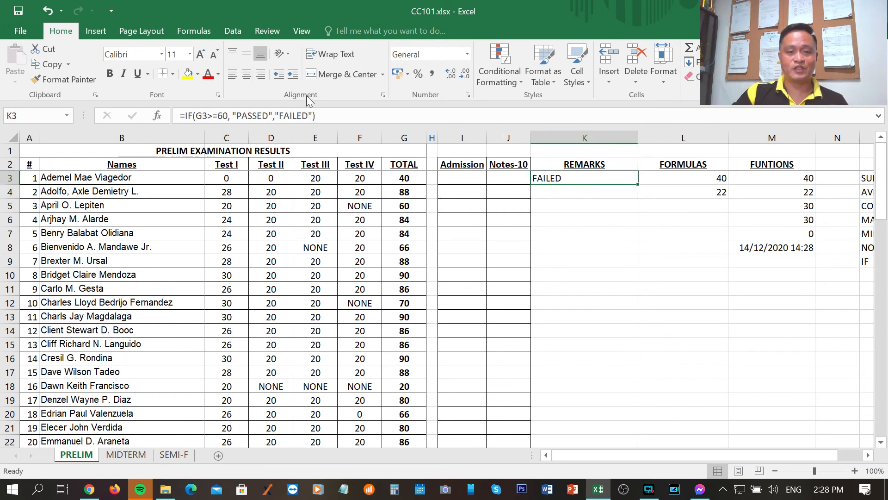
left_click(246, 73)
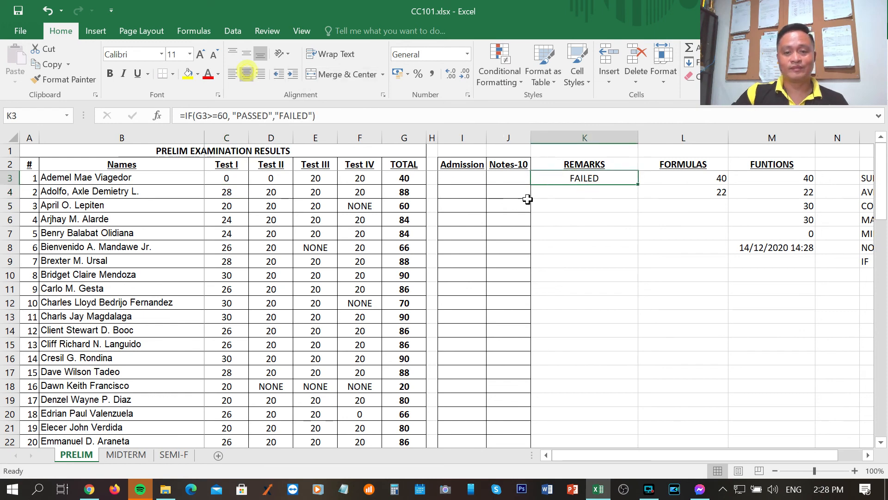
left_click(590, 221)
left_click(588, 206)
left_click(585, 178)
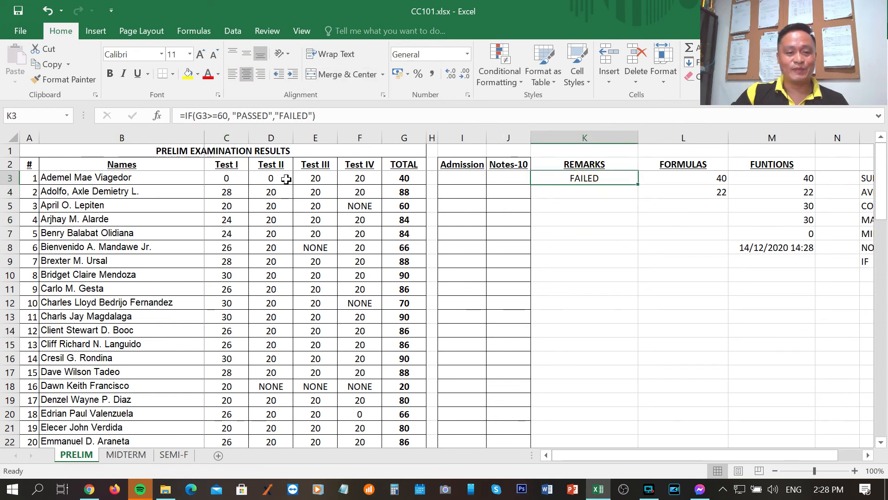
Restore the first student's Test II and Test I scores to 20
left_click(283, 178)
type("20")
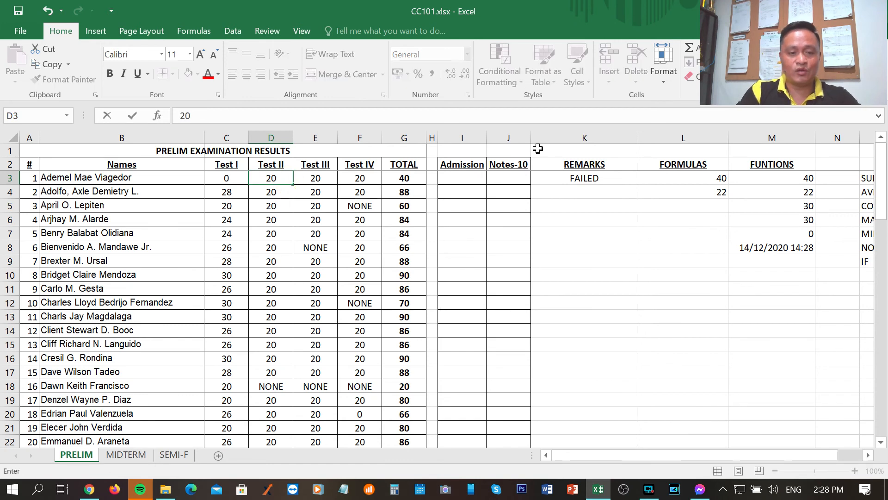
key("Left")
type("20")
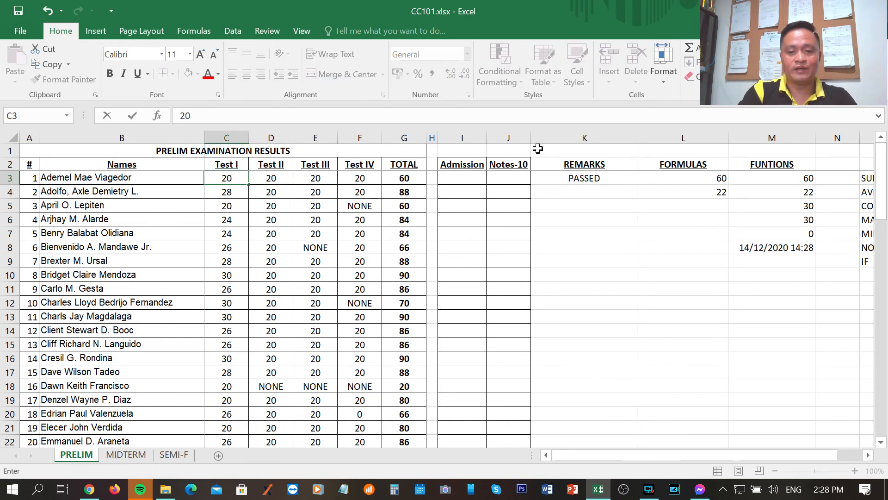
key("Return")
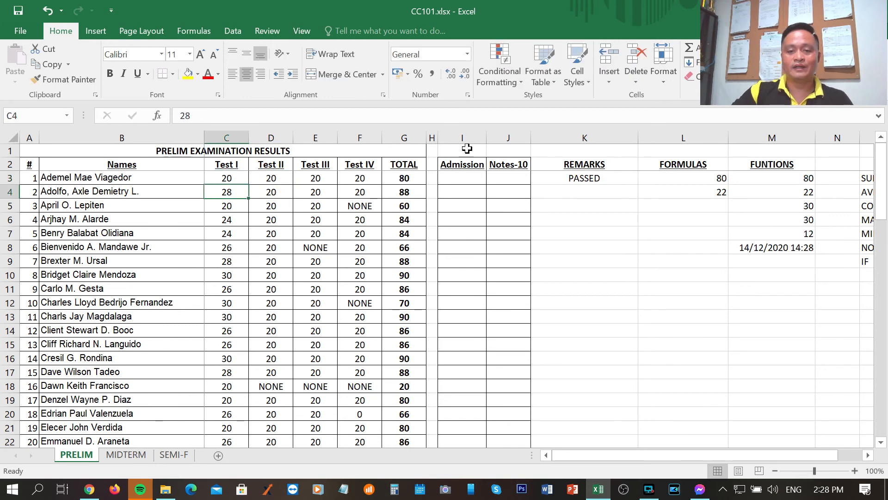
Fill the K3 formula down the REMARKS column to K78 for all remaining students
left_click(595, 178)
left_click_drag(638, 185, 630, 417)
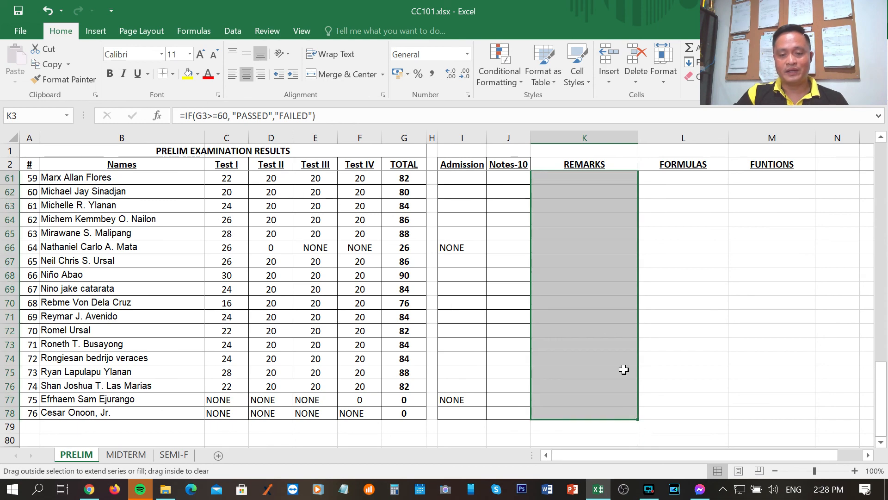
scroll(610, 313, "up", 15)
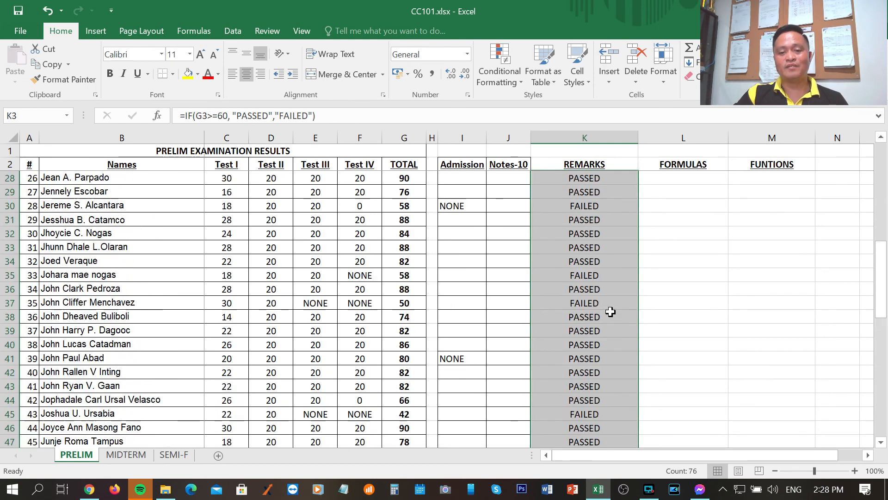
scroll(611, 313, "up", 4)
left_click(617, 221)
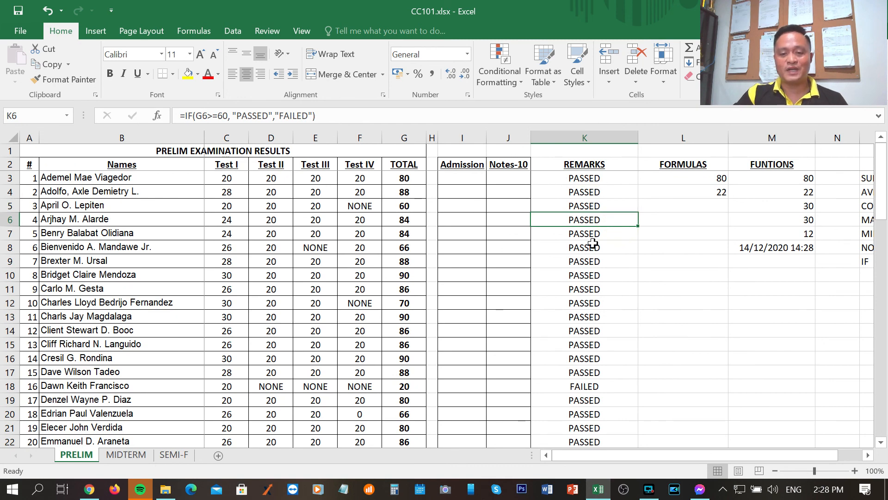
Compare the totals in rows 7, 8 and 18 with their remarks against the 60-point threshold
left_click(405, 234)
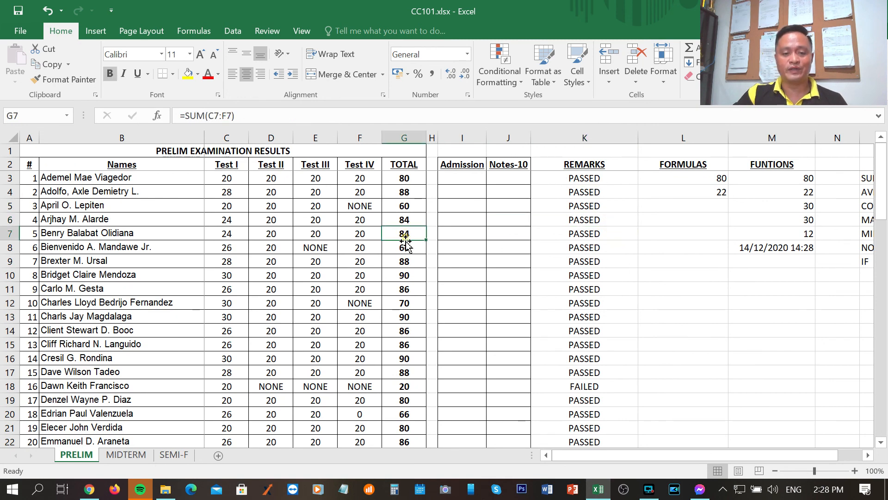
left_click(406, 250)
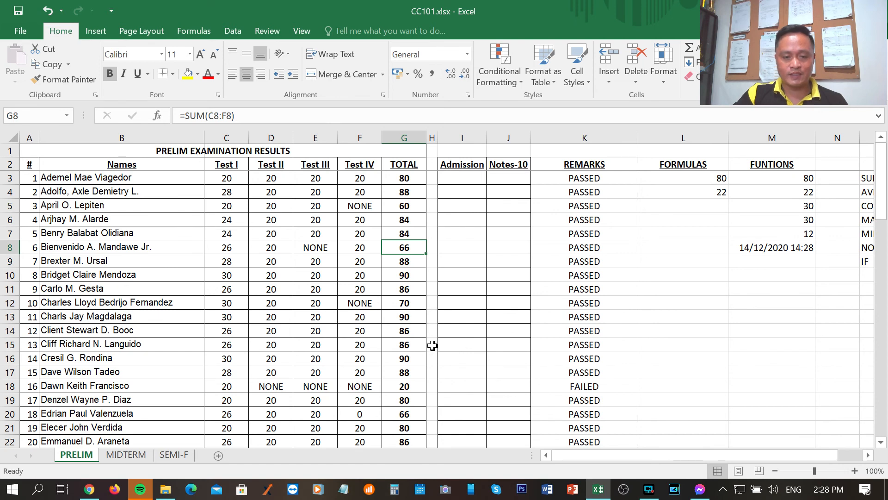
scroll(416, 341, "down", 1)
scroll(418, 352, "down", 1)
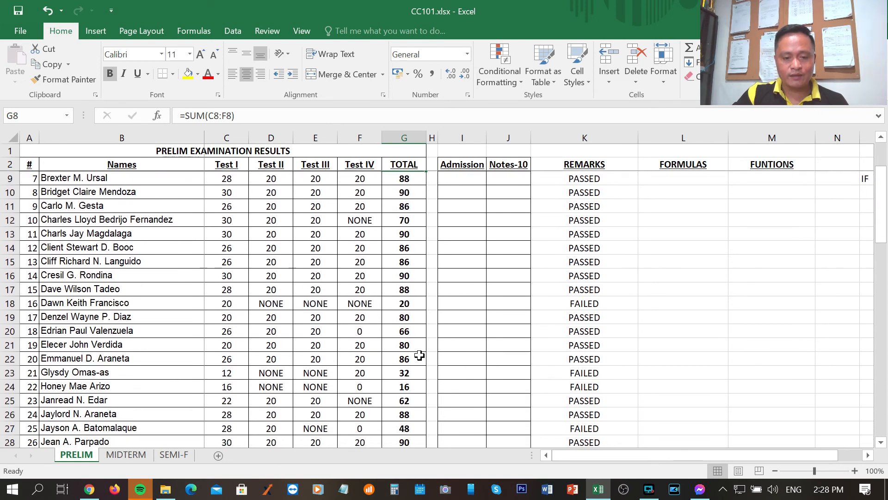
left_click(402, 307)
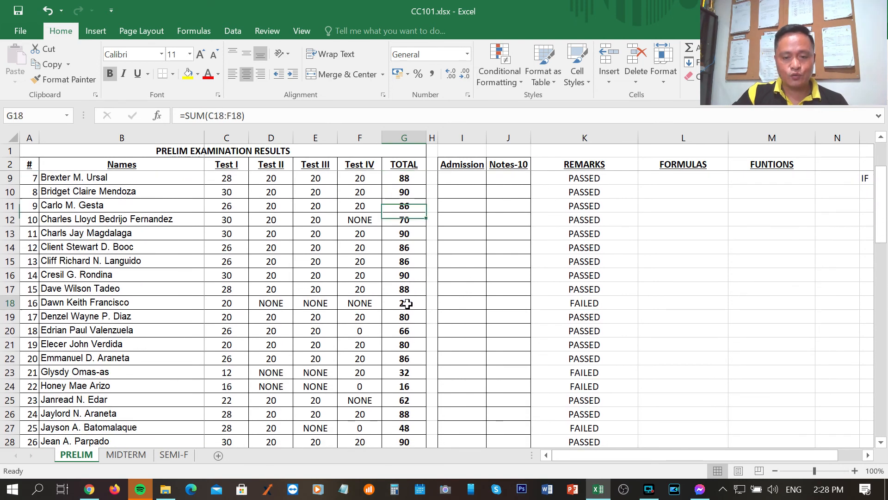
left_click(586, 302)
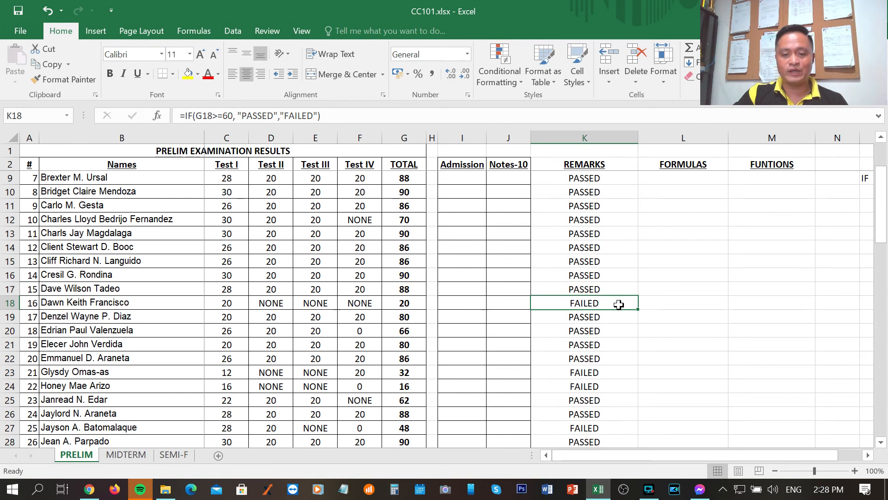
Check the totals and remarks in rows 23, 24, 27 and 30, and browse the neighbouring rows of the REMARKS column
scroll(439, 355, "down", 2)
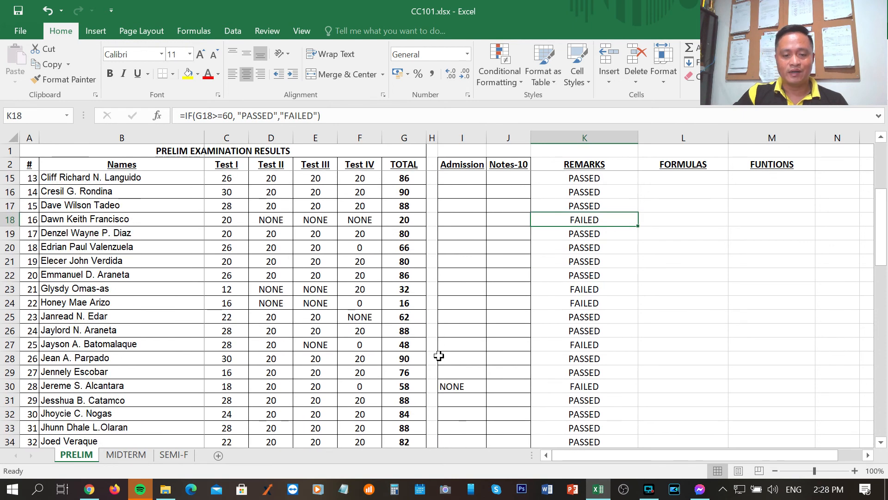
left_click(406, 305)
left_click(587, 304)
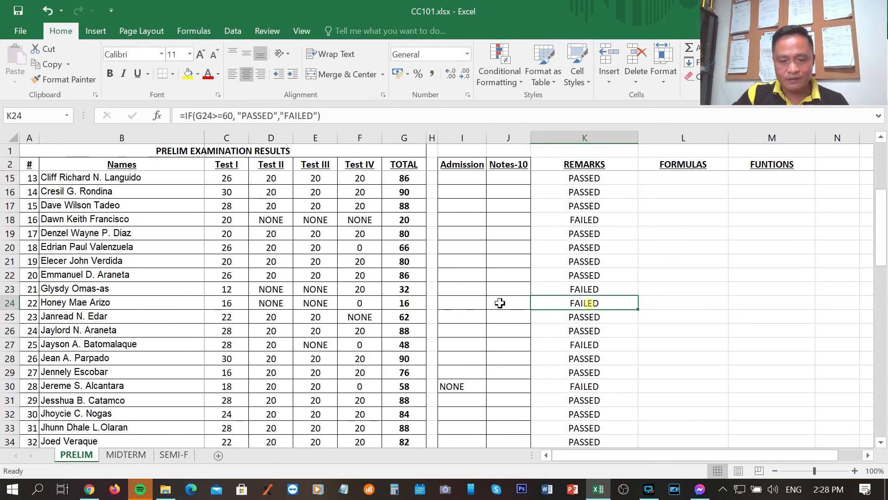
left_click(403, 289)
left_click(578, 288)
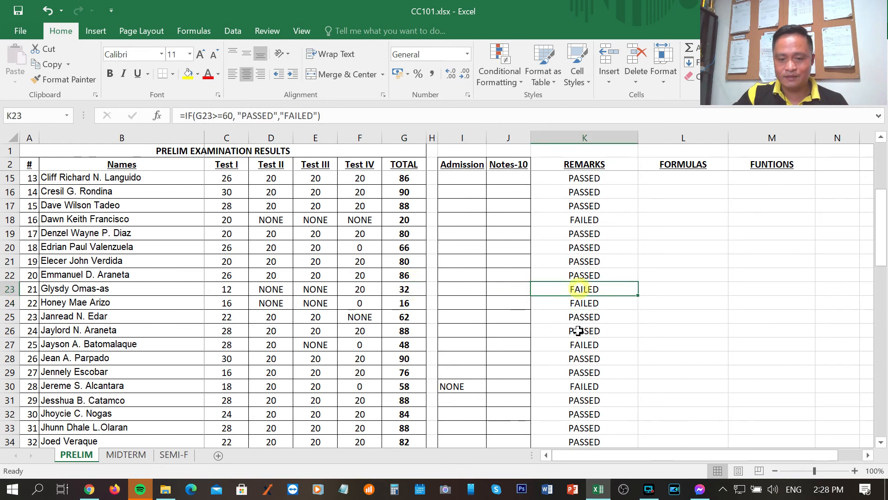
left_click(406, 346)
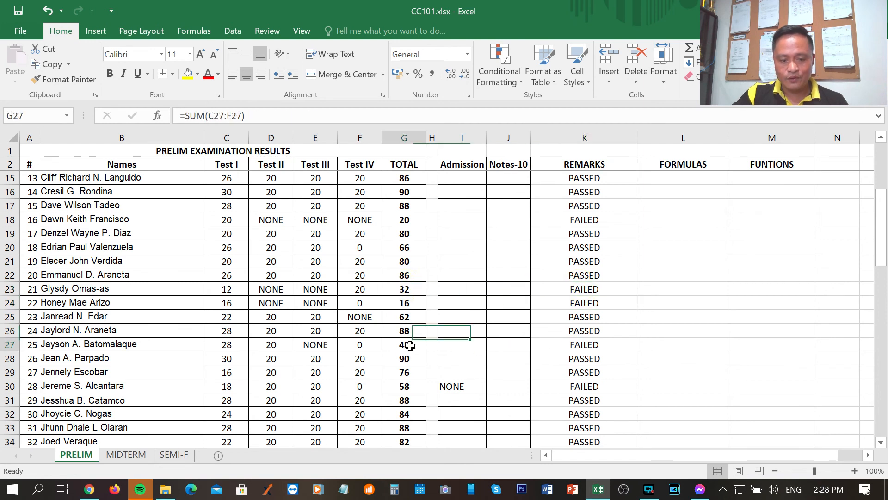
left_click(594, 344)
left_click(410, 388)
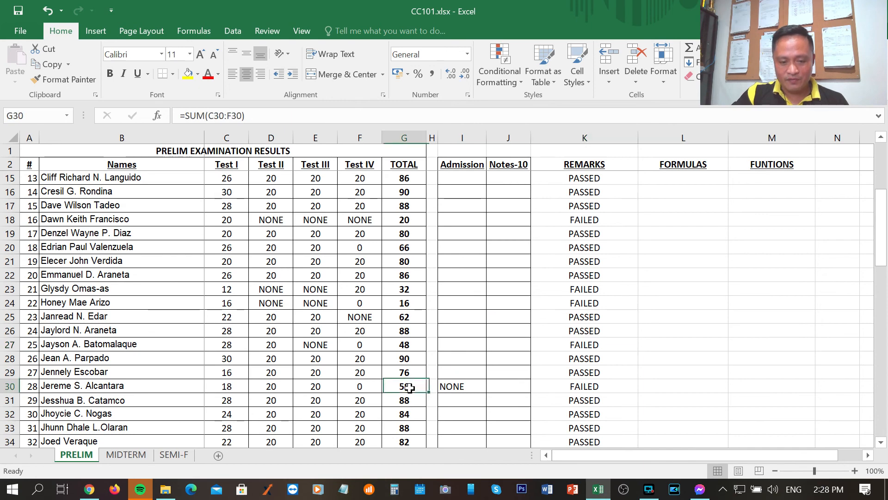
left_click(576, 387)
scroll(578, 388, "down", 2)
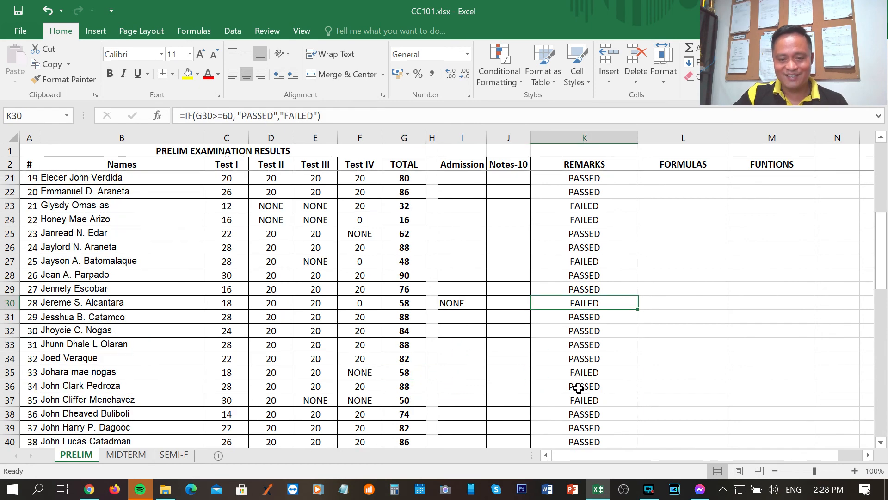
scroll(578, 388, "down", 5)
scroll(603, 368, "up", 9)
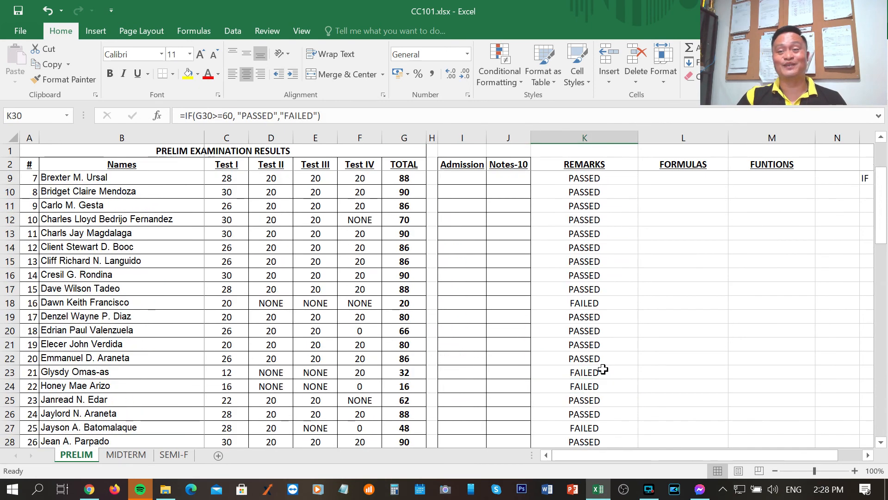
scroll(603, 369, "up", 2)
Review the list of covered functions in column O, from SUM in O3 to IF in O9
left_click_drag(673, 459, 832, 458)
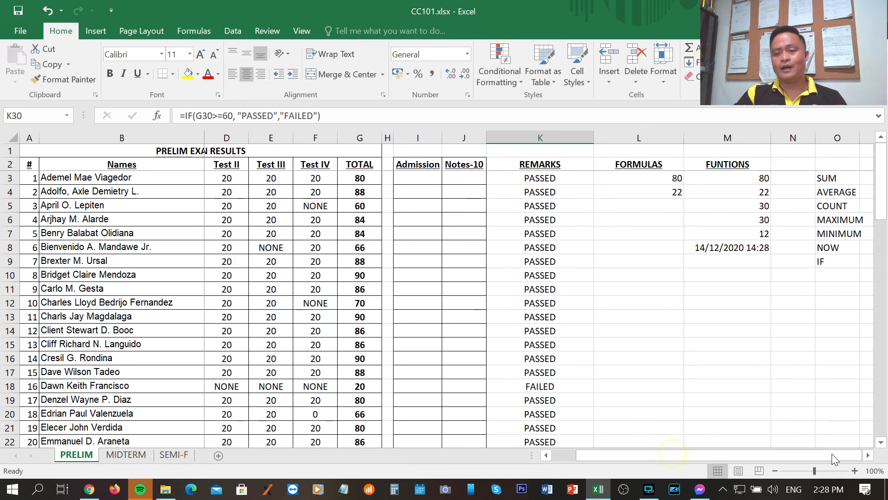
left_click(841, 178)
left_click(848, 192)
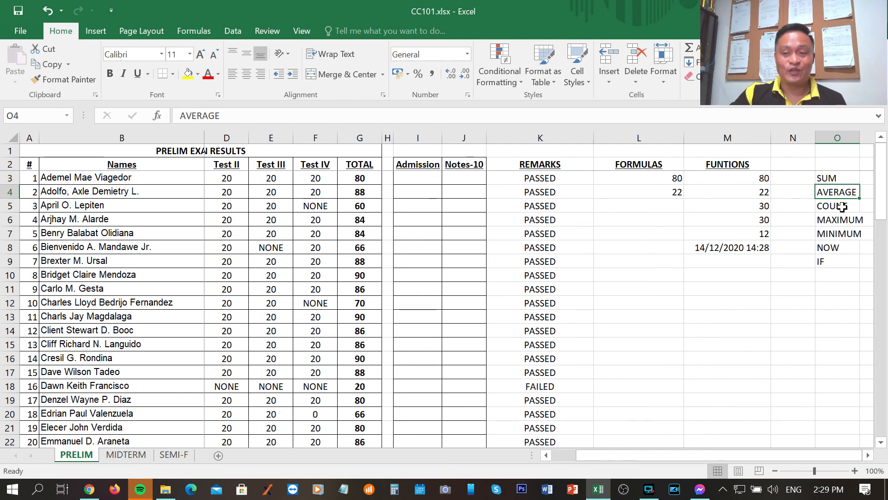
left_click(847, 206)
left_click(847, 221)
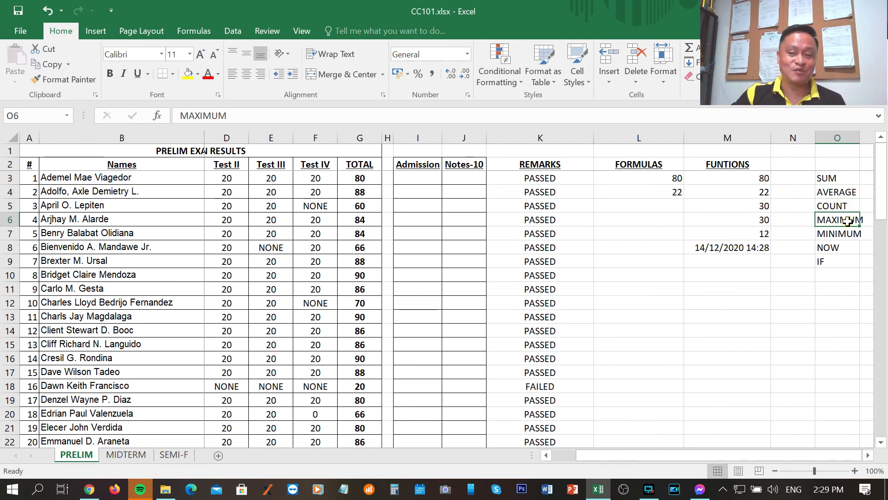
left_click(847, 234)
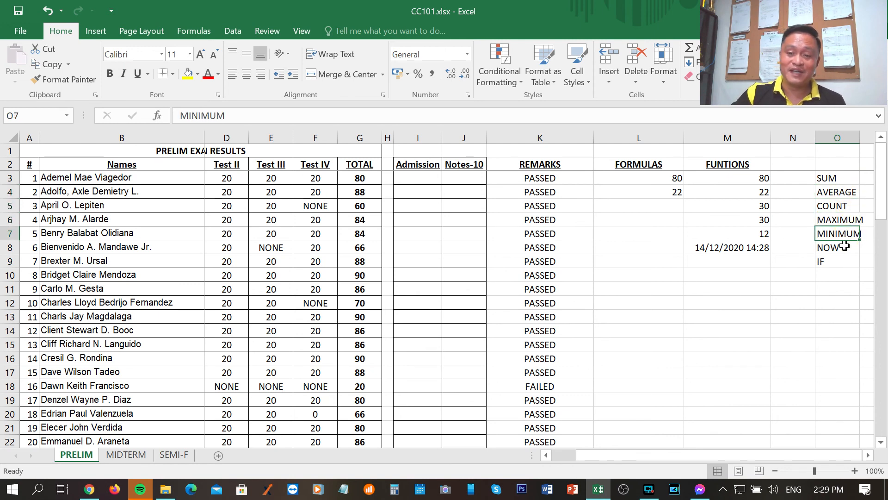
left_click(841, 248)
left_click(838, 262)
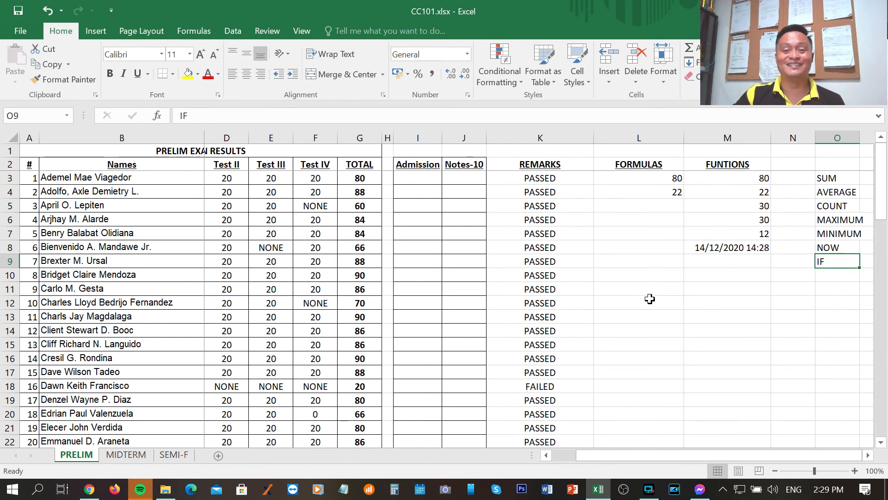
Change the value-if-true text in the IF formula of K3 to "GOOD"
left_click(551, 179)
double_click(252, 116)
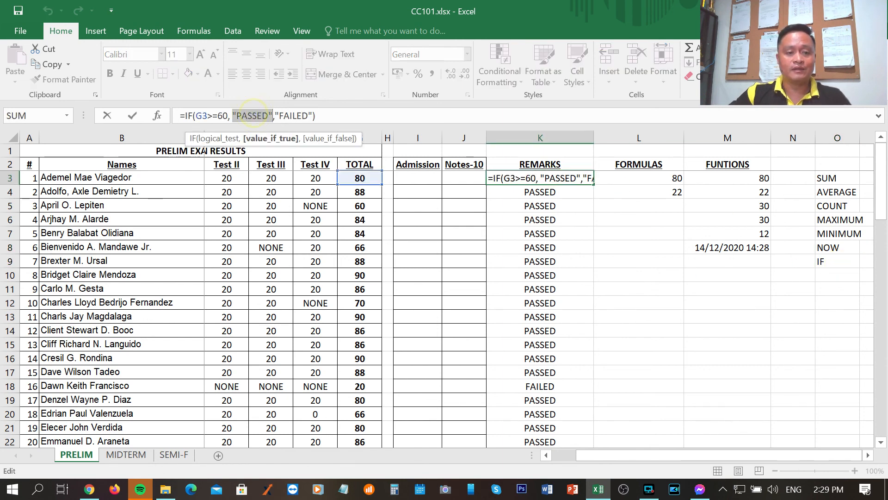
left_click(269, 115)
key("shift+Left")
key("shift+Left")
key("shift+Left")
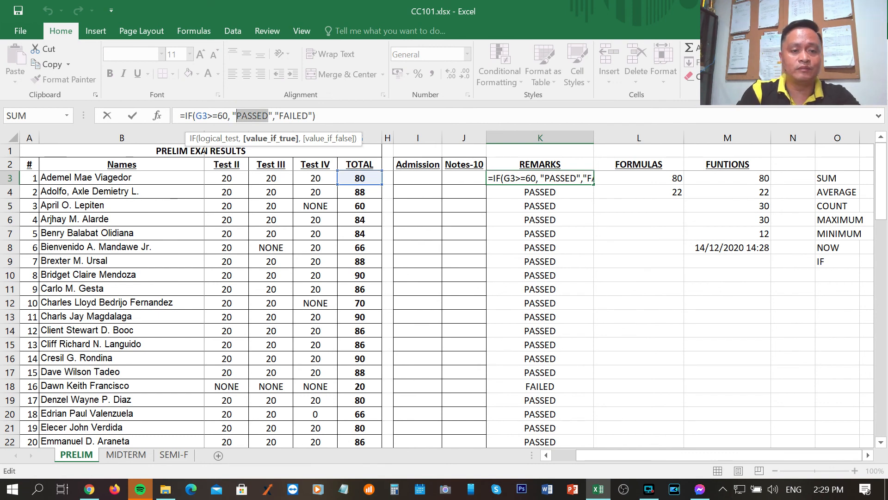
type("GOOD")
Change the value-if-false text in the K3 IF formula to "POOR" and commit the formula
key("Right")
key("Right")
key("Right")
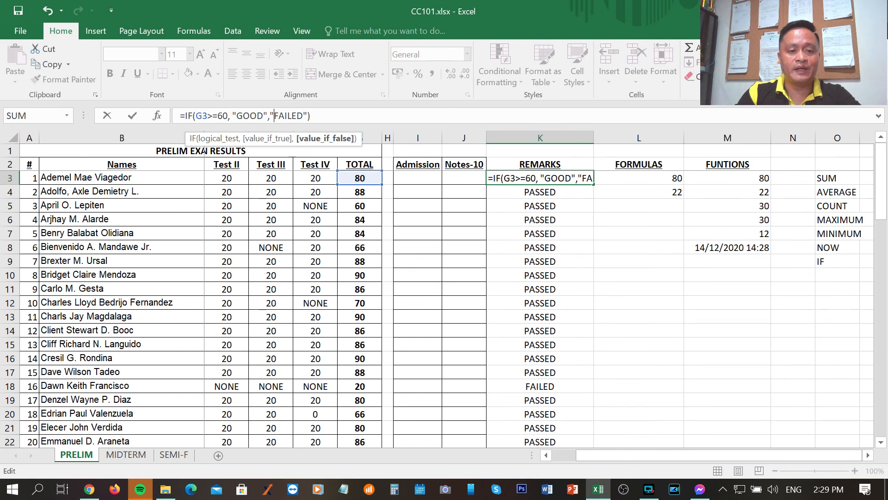
key("shift+Right")
key("shift+Right")
key("shift+Right")
key("shift+Right")
key("shift+Right")
key("shift+Right")
type("POOR")
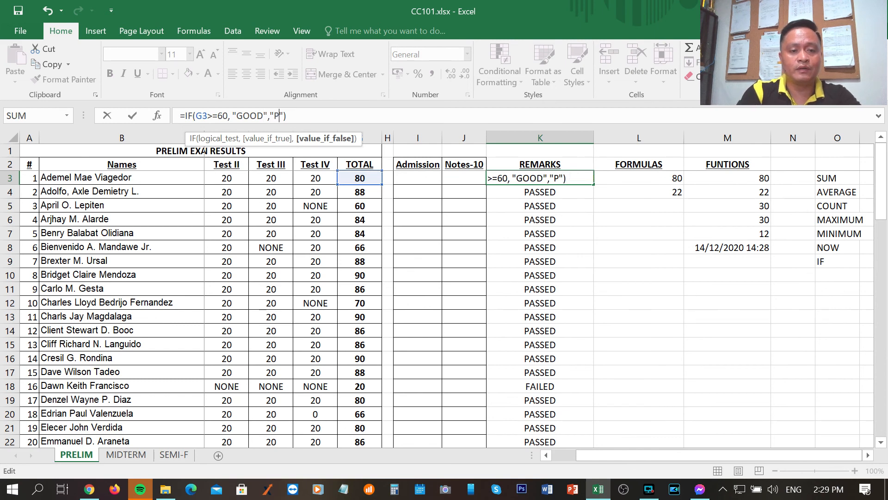
key("Return")
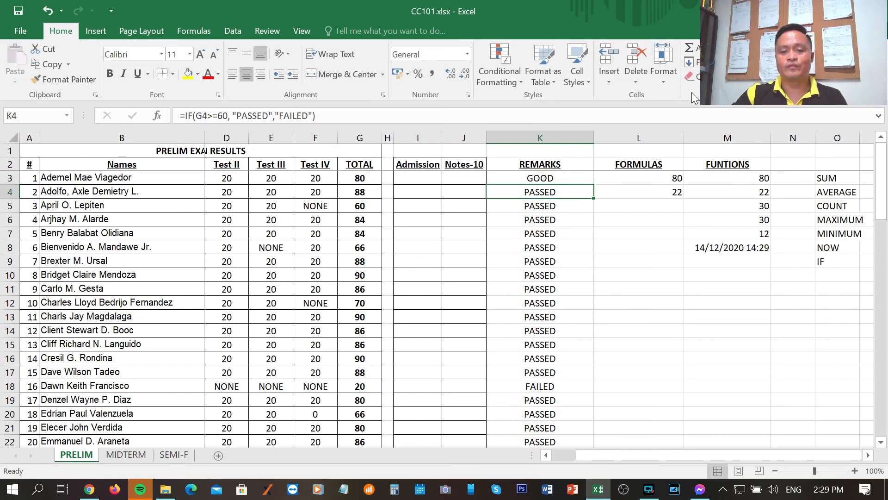
Fill the updated K3 formula down the REMARKS column to K78, replacing the old formulas for all remaining students
left_click(569, 179)
left_click_drag(593, 185, 588, 492)
left_click_drag(588, 492, 572, 208)
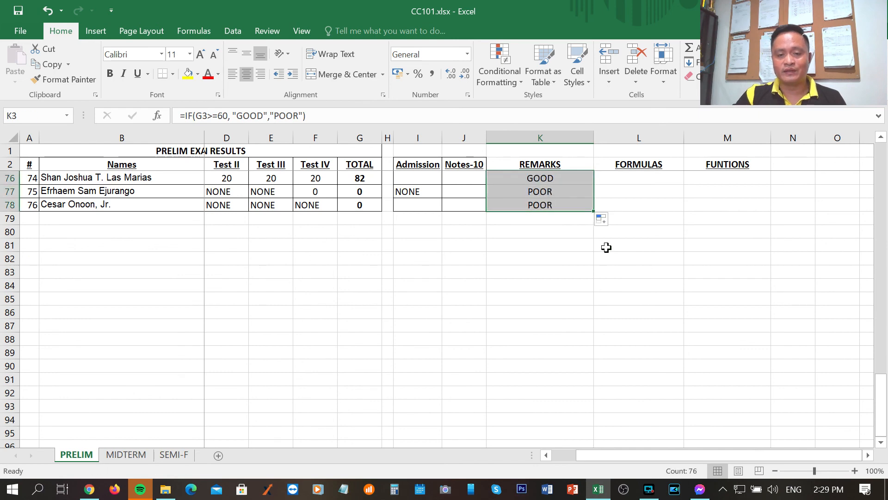
scroll(606, 245, "up", 20)
scroll(607, 243, "up", 4)
left_click(606, 243)
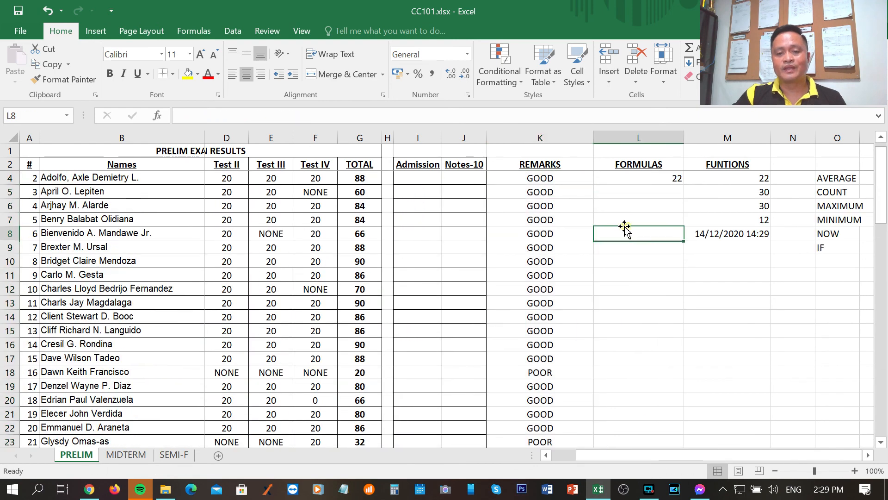
scroll(561, 226, "up", 1)
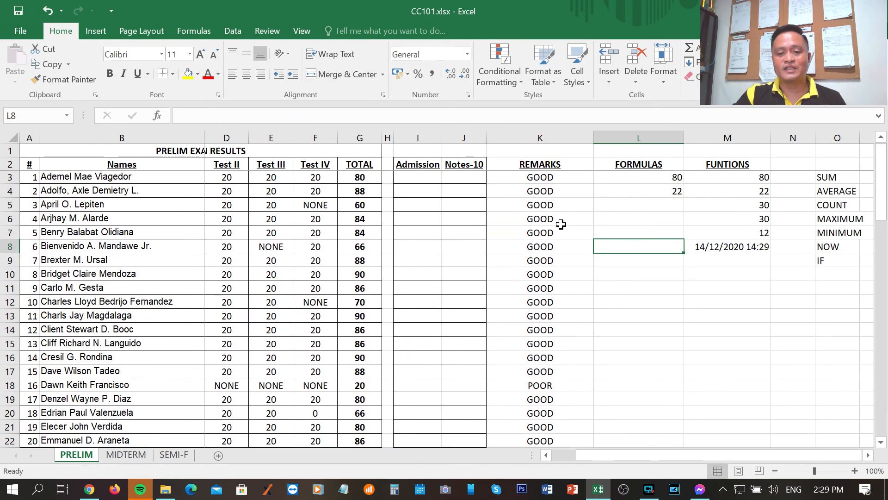
Check the updated remarks in K3, K5 and K11, and compare the total in G18 with its remark in K18
left_click(539, 178)
left_click(546, 206)
left_click(568, 289)
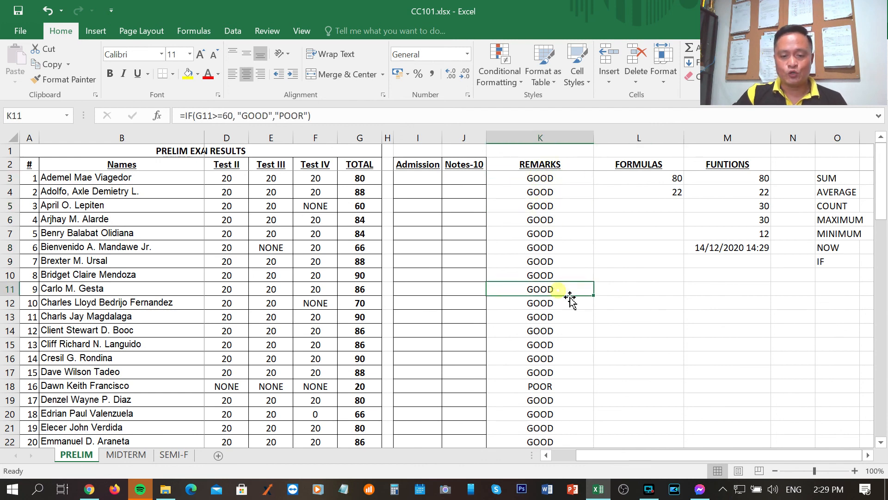
scroll(569, 292, "down", 2)
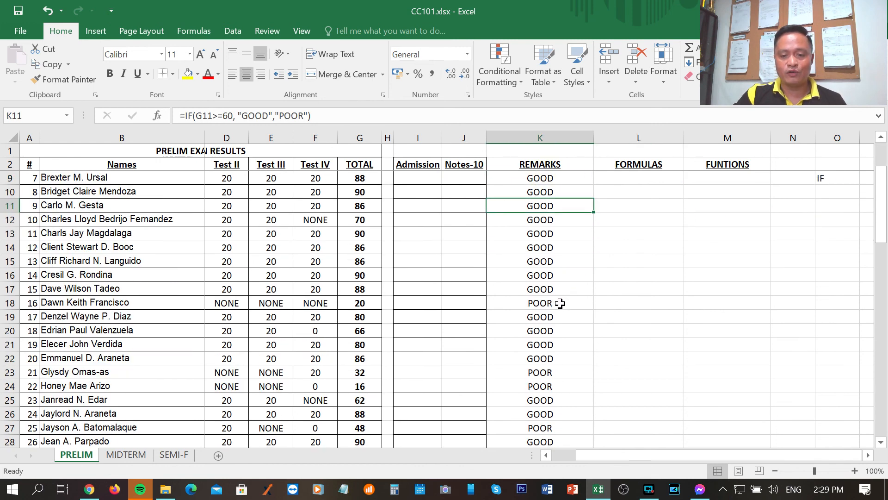
left_click(363, 303)
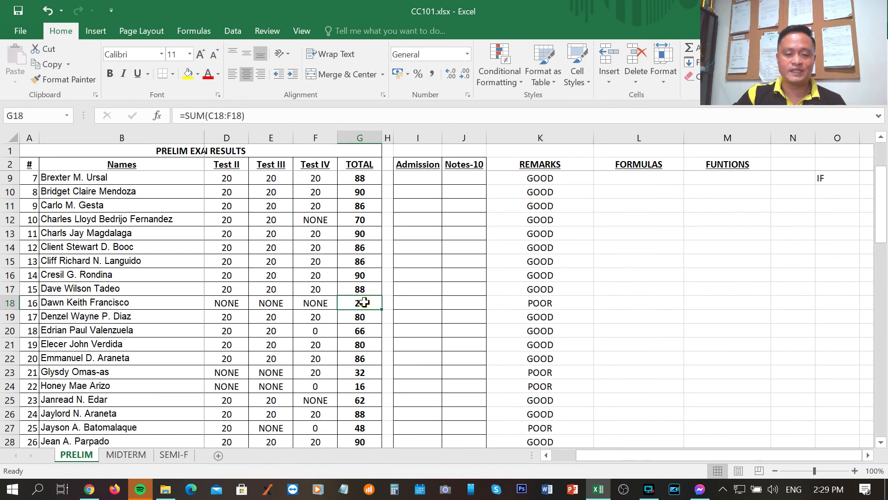
left_click(549, 304)
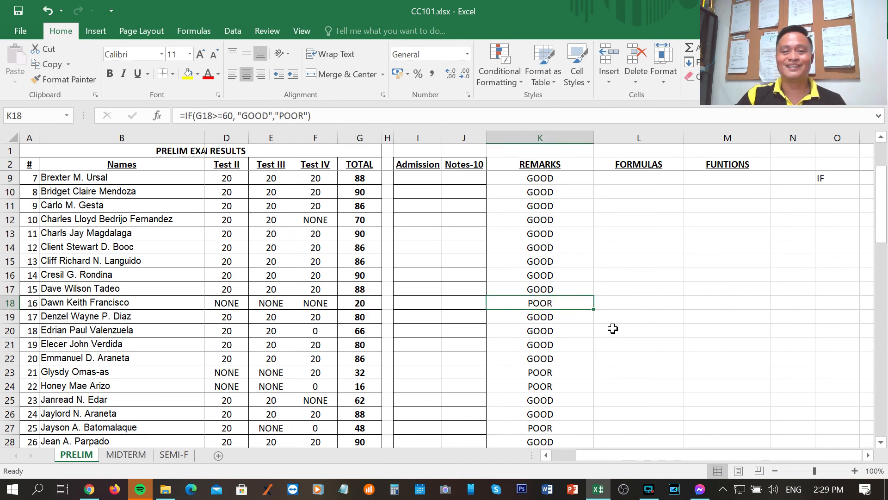
scroll(613, 329, "down", 2)
scroll(633, 324, "up", 4)
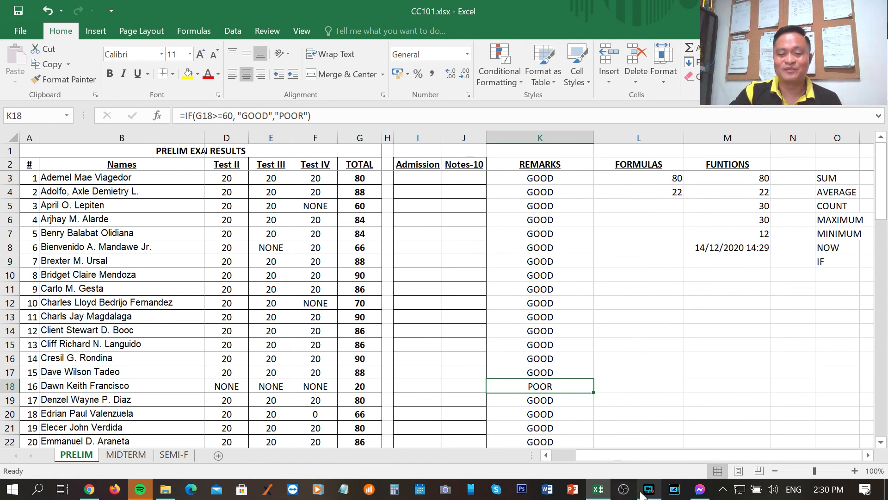
mouse_move(650, 493)
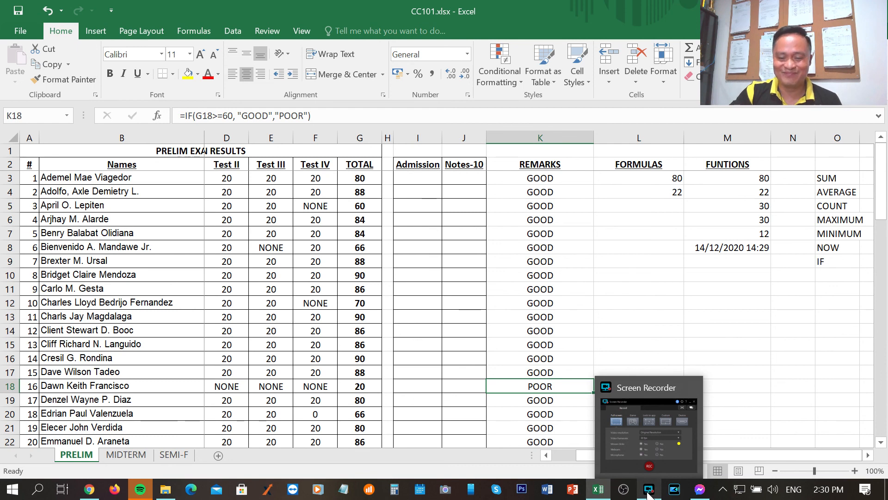
left_click(650, 492)
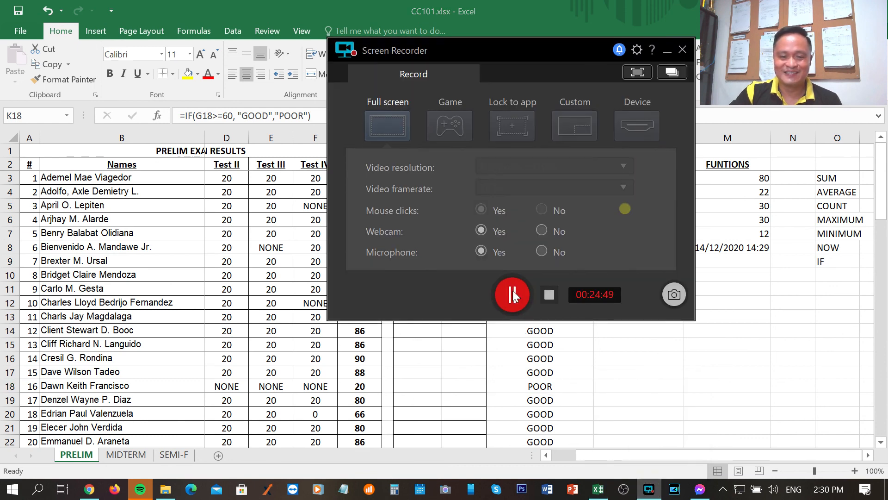